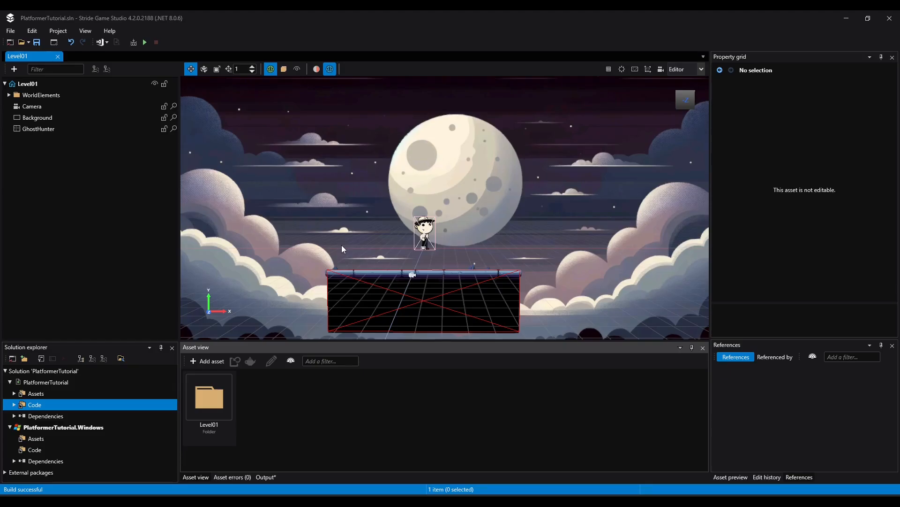
Open the project in Visual Studio Community 2022 and look through GhostHunterControls.cs from the Level01 folder
left_click(107, 41)
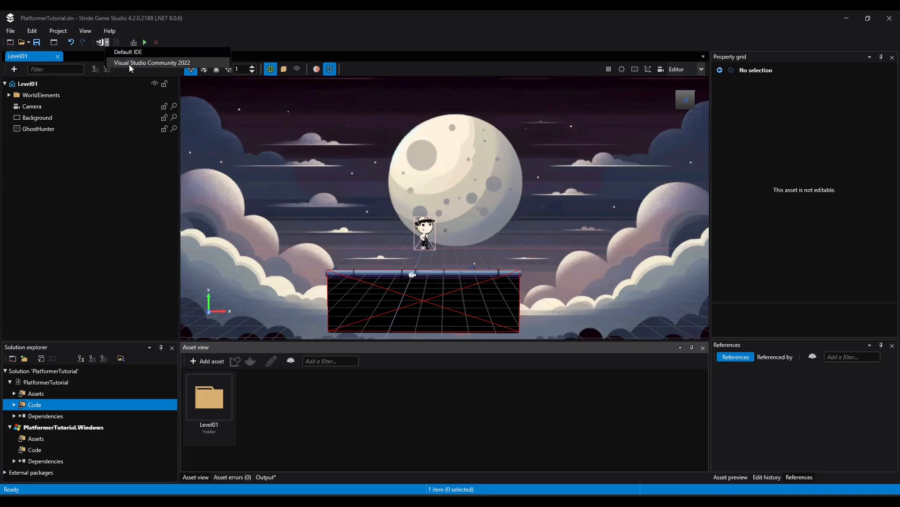
left_click(161, 63)
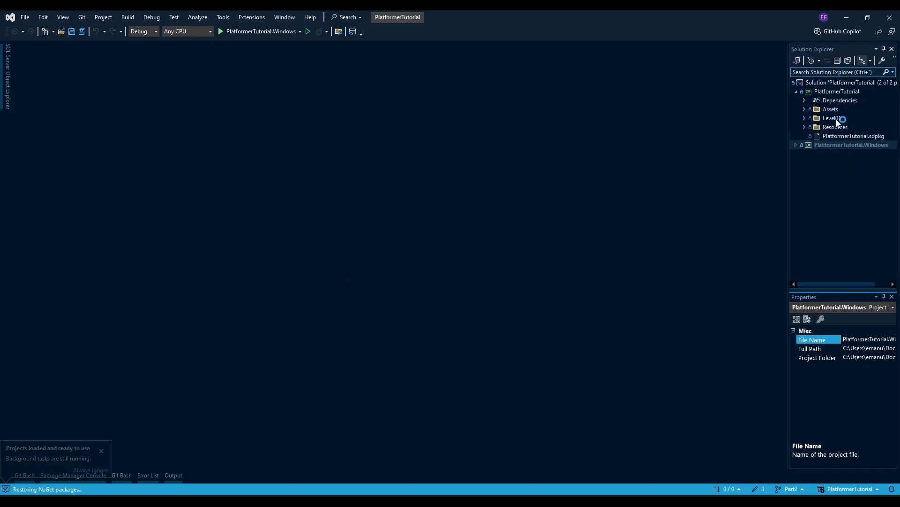
left_click(805, 118)
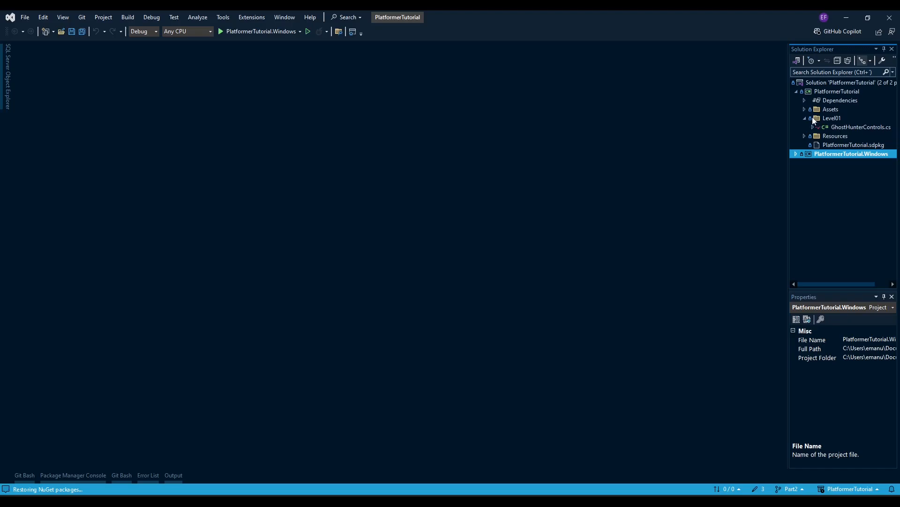
double_click(847, 128)
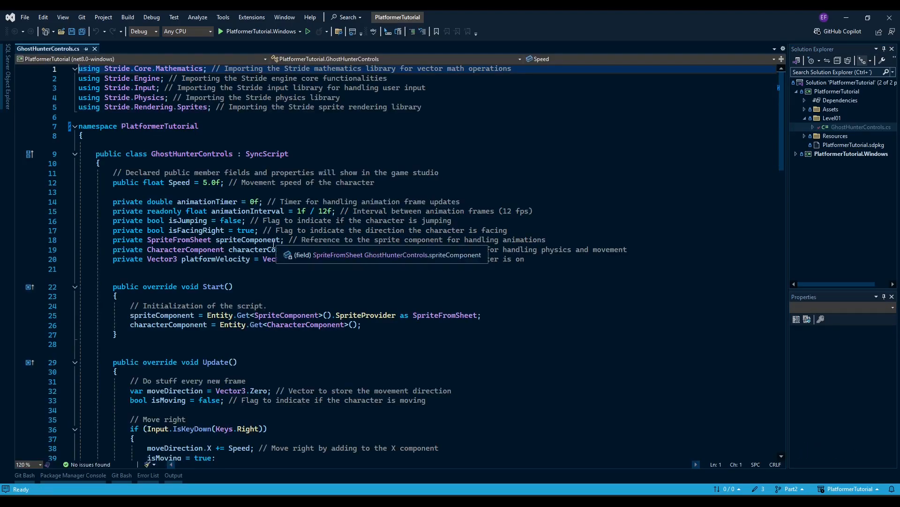
scroll(262, 286, "down", 2)
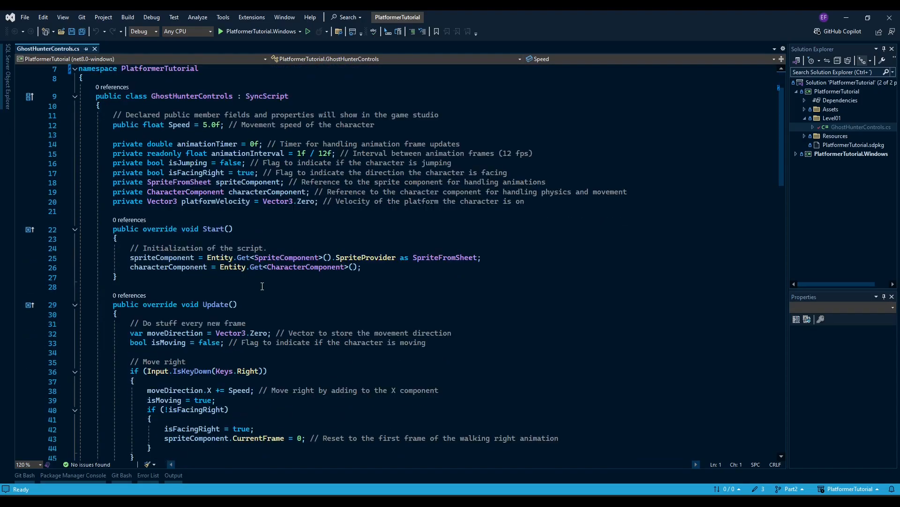
scroll(784, 207, "down", 5)
left_click_drag(779, 204, 777, 146)
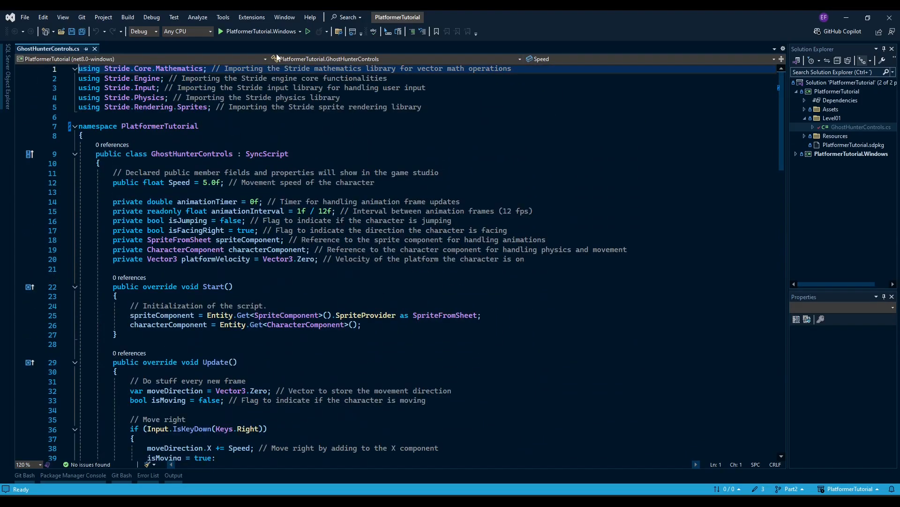
Run PlatformerTutorial.Windows and test moving the character right, left and jumping
left_click(230, 32)
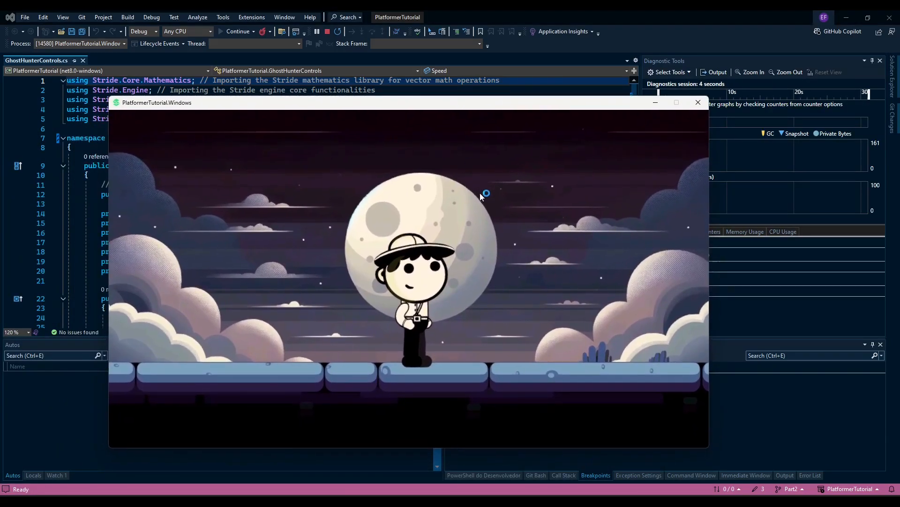
key("Right")
key("Left")
key("space")
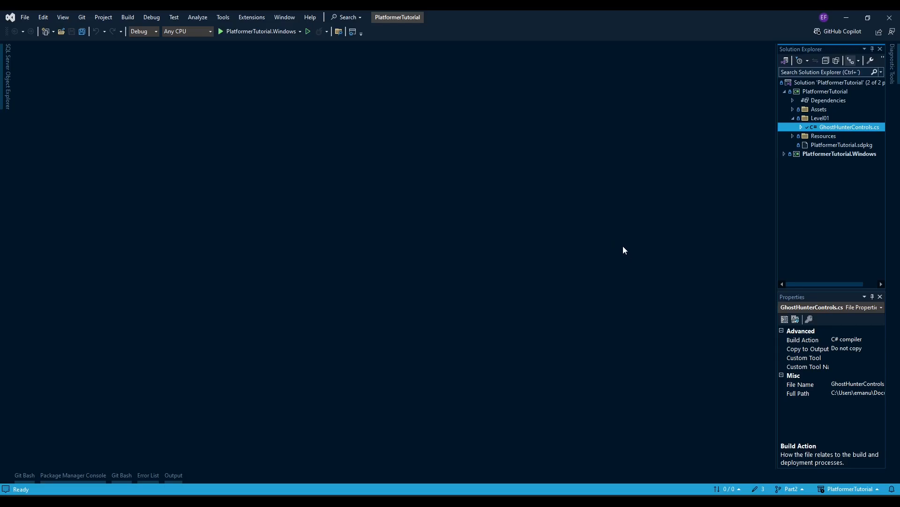
Add a new class file named CameraBehaviour.cs to the PlatformerTutorial project
left_click(819, 92)
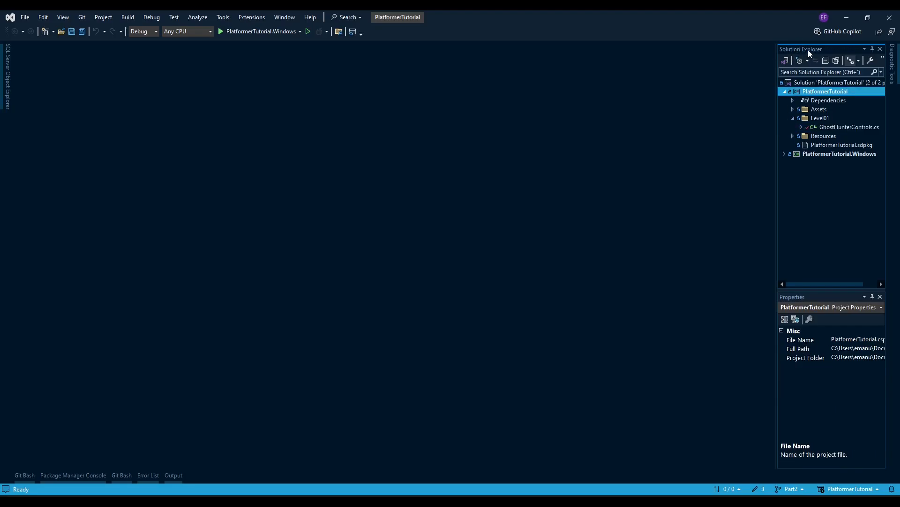
right_click(815, 92)
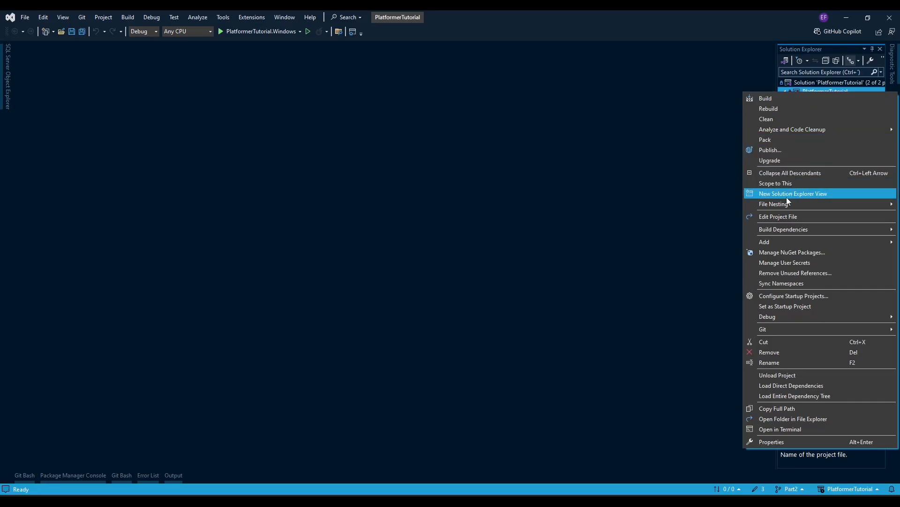
mouse_move(753, 240)
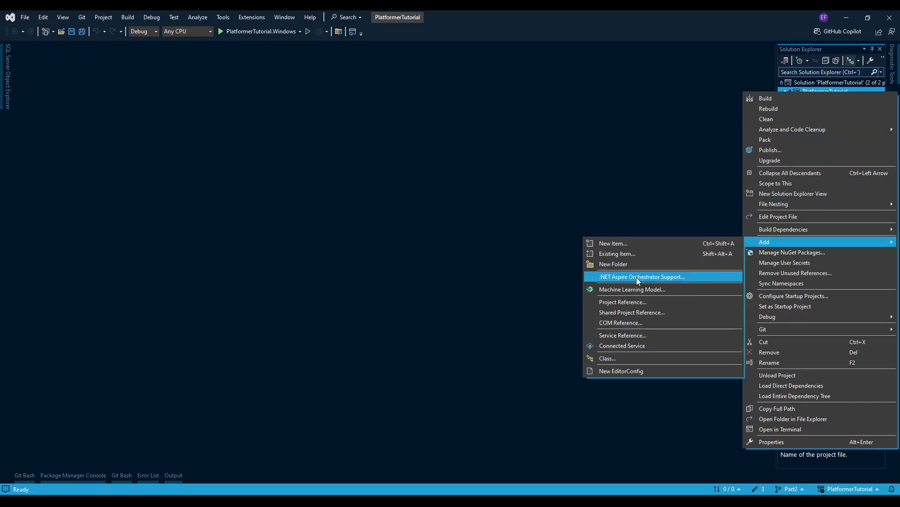
left_click(618, 358)
key("BackSpace")
key("BackSpace")
key("BackSpace")
key("BackSpace")
key("BackSpace")
key("BackSpace")
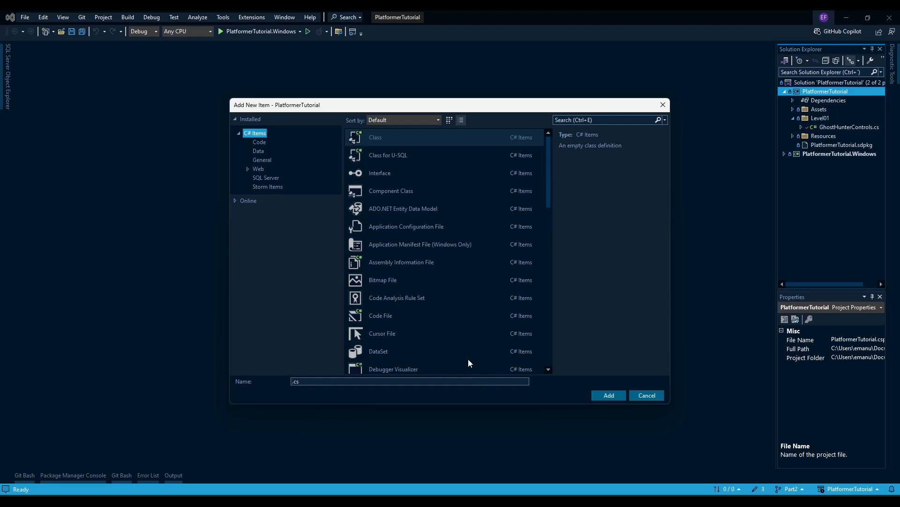
type("CameraBehaviour")
key("Return")
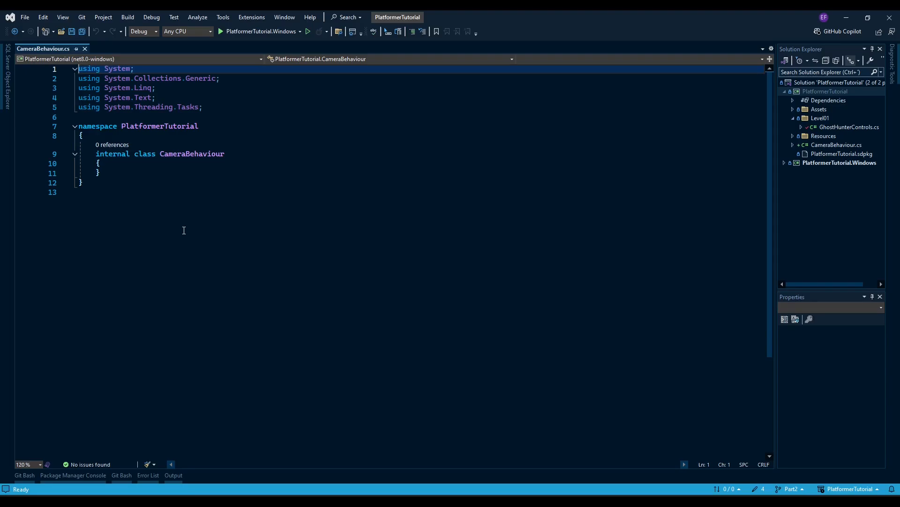
Replace all code in CameraBehaviour.cs with the copied SyncScript that follows EntityToFollow with Offset (0, 2f, 10) and FollowSpeed 3.0f, and save
key("ctrl+a")
type("using Stride.Core.Mathematics; using Stride.Engine;  namespace PlatformerTutorial.Camera {     public class CameraBehaviour : SyncScript     {         // Public member fields and properties that will be shown in the game studio         public Entity EntityToFollow; // The entity that the camera will follow         public Vector3 Offset = new Vector3(0, 2f, 10); // The offset from the entity's position to the camera's position         public float FollowSpeed = 3.0f; // The speed at which the camera follows the entity          public override void Start()         {             // Initialization of the script. This method is called once when the script starts.         }          public override void Update()         {             // This method is called every frame             if (EntityToFollow == null) // Check if there is an entity to follow                 return; // If not, exit the method              var deltaTime = (float)Game.UpdateTime.Elapsed.TotalSeconds; // Get the elapsed time since the last frame             var currentPosition = Entity.Transform.Position; // Get the current position of the camera              // Calculate the target position based on the entity's position and the offset             var targetPosition = EntityToFollow.Transform.Position + Offset;              // Smoothly interpolate the camera's position towards the target position             Entity.Transform.Position = Vector3.Lerp(currentPosition, targetPosition, deltaTime * FollowSpeed);         }     } }")
key("ctrl+s")
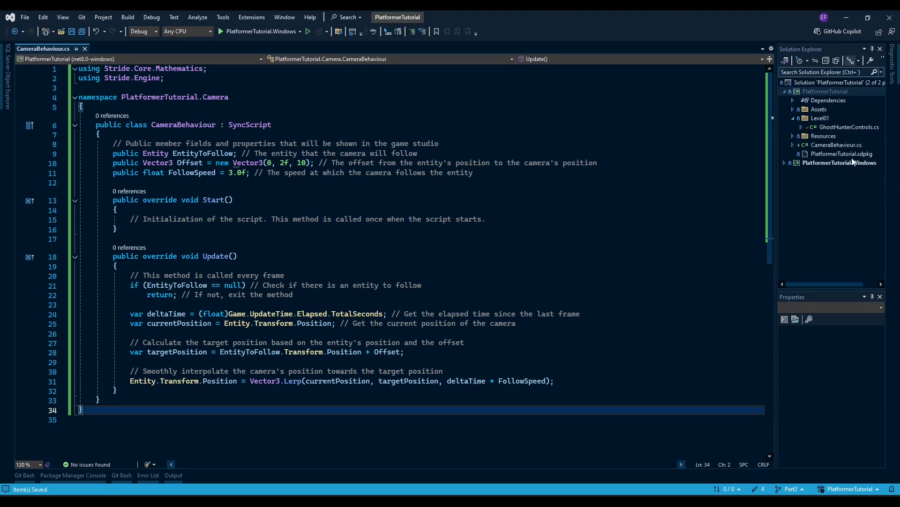
Review the CameraBehaviour script's base class, public fields, Start method, target position calculation and Lerp interpolation in Update
left_click(820, 121)
left_click(831, 146)
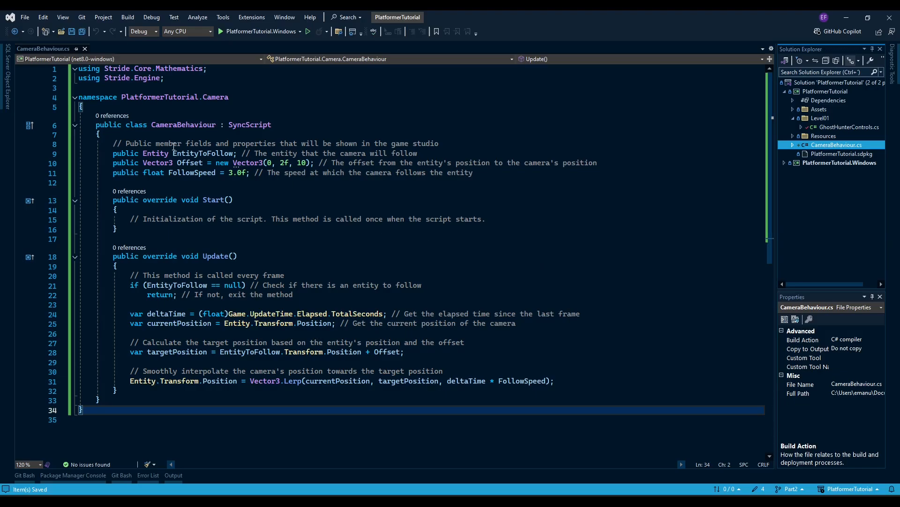
double_click(238, 128)
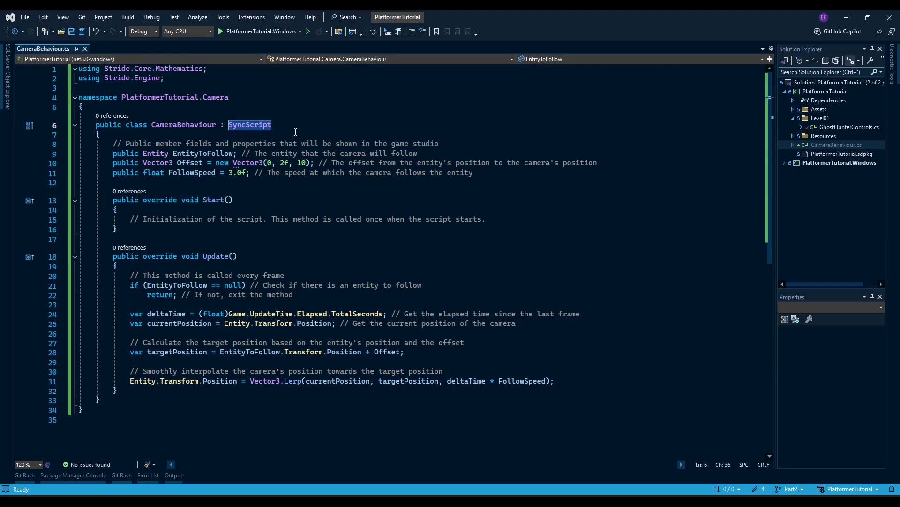
left_click(113, 154)
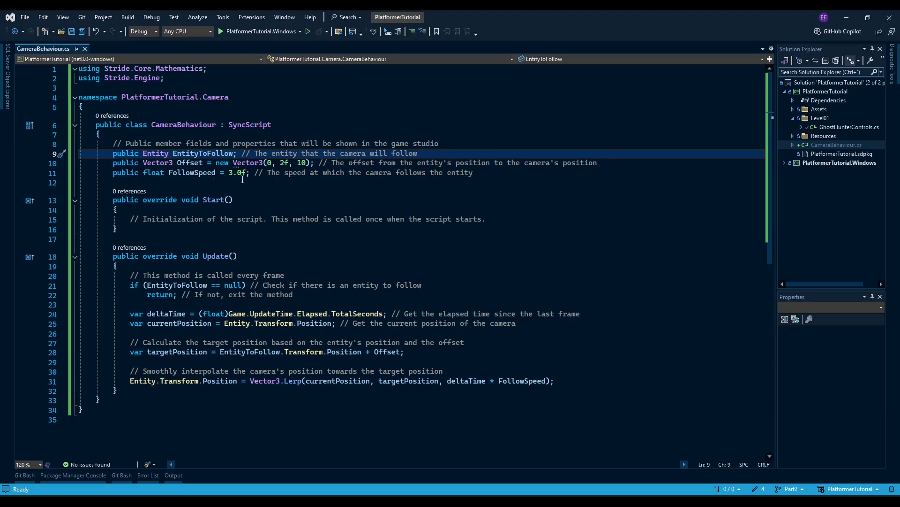
left_click(216, 172)
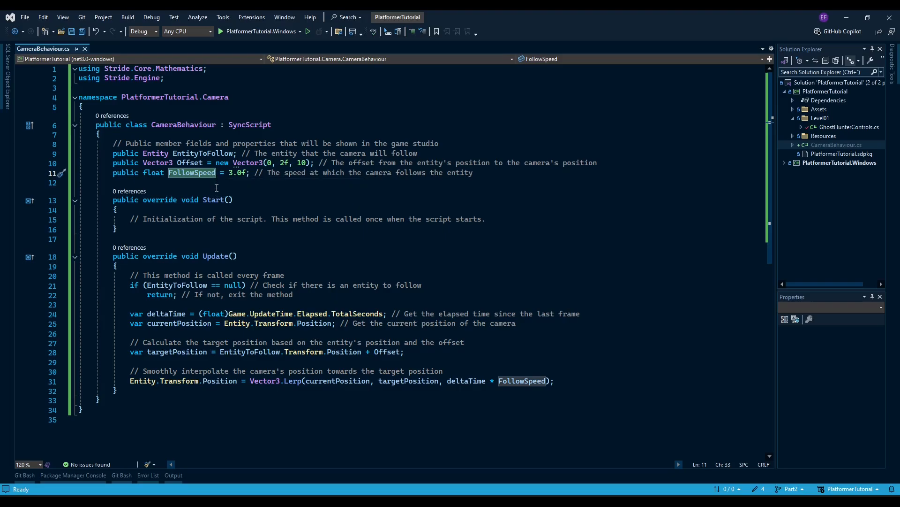
left_click(233, 200)
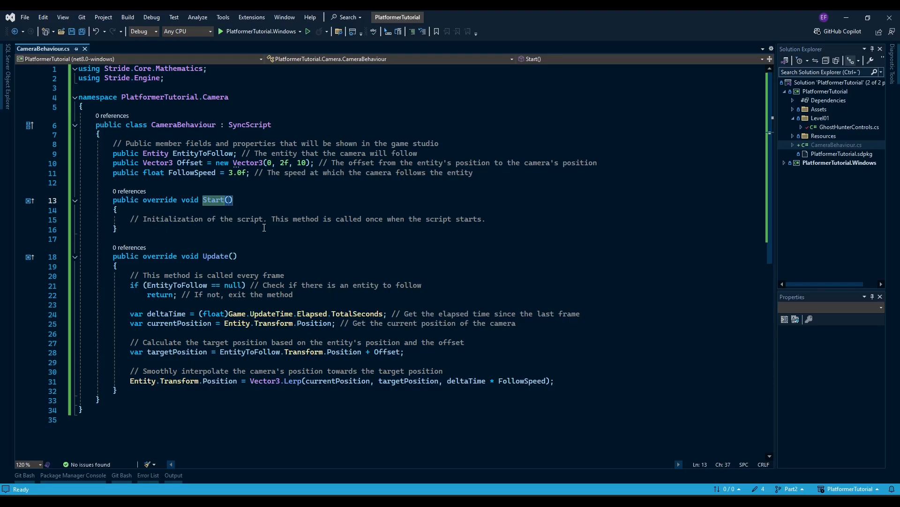
scroll(264, 228, "down", 1)
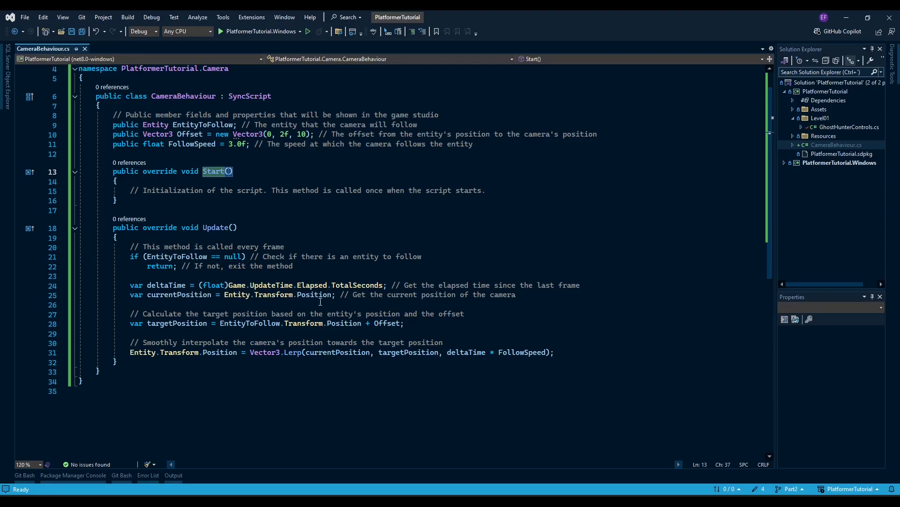
scroll(318, 302, "down", 1)
left_click(122, 295)
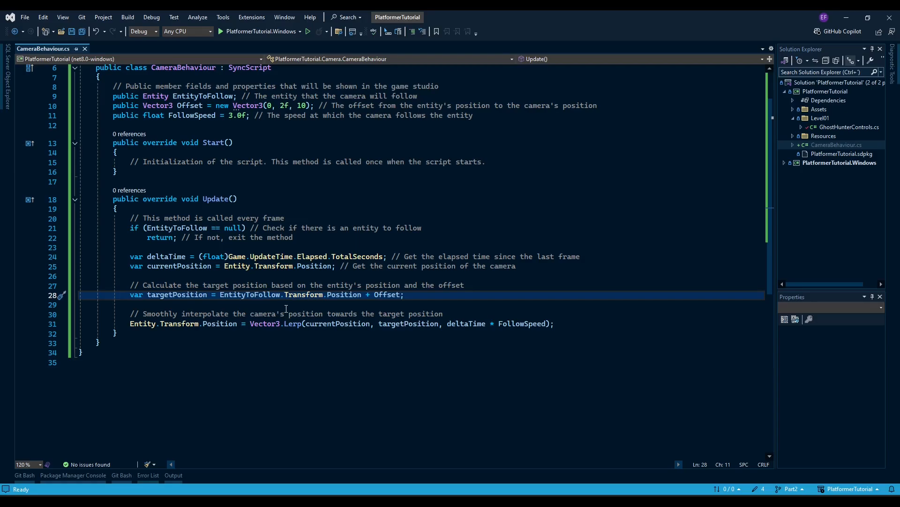
left_click_drag(130, 314, 442, 315)
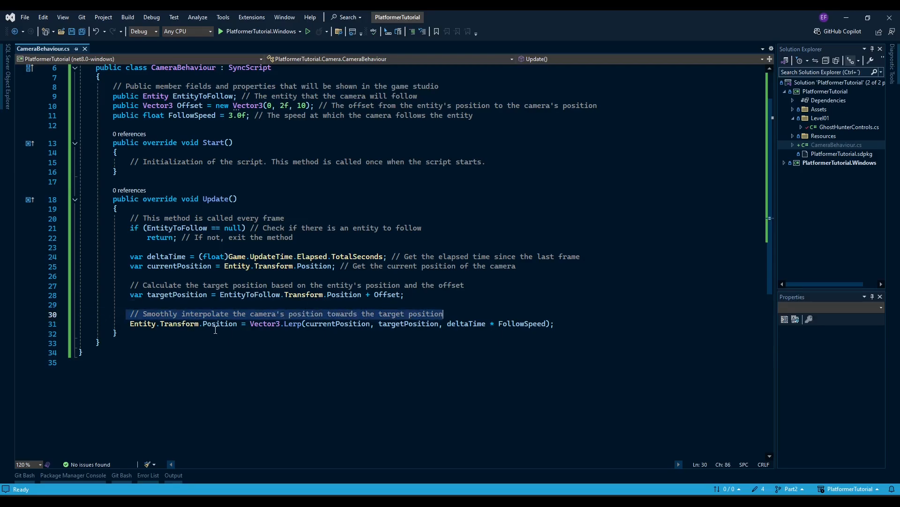
double_click(300, 324)
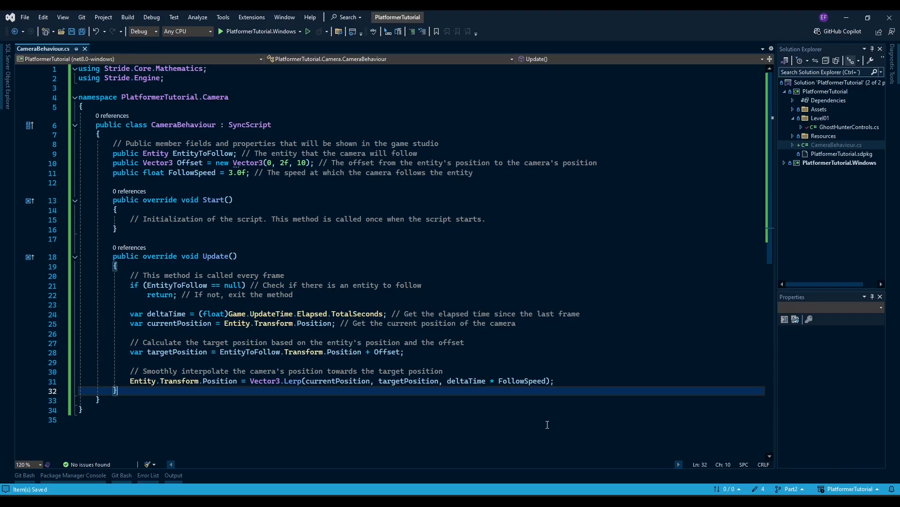
Switch to Stride Game Studio and view the CameraBehaviour script from the PlatformerTutorial Code assets
left_click(573, 502)
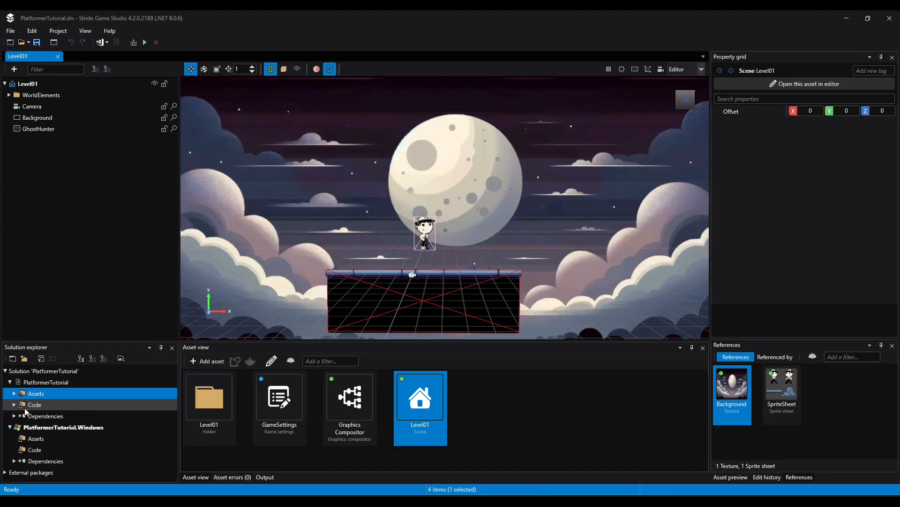
left_click(35, 405)
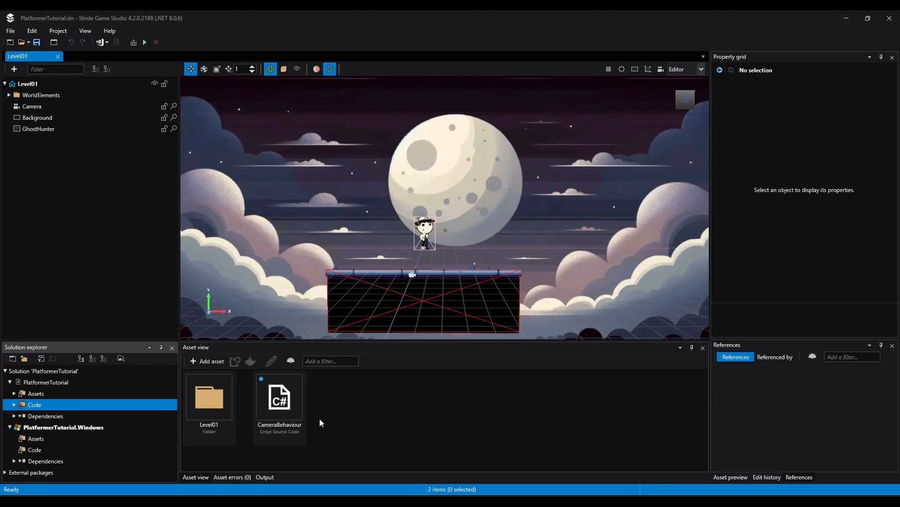
left_click(281, 413)
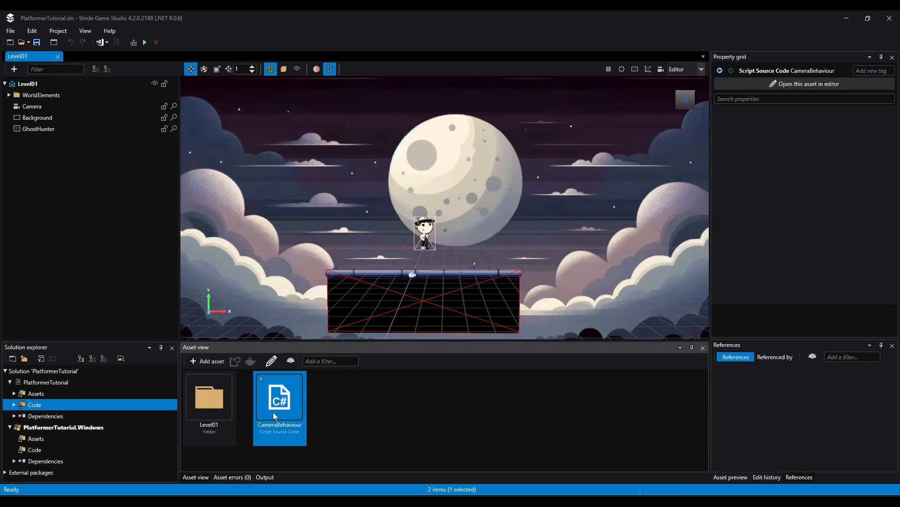
double_click(286, 411)
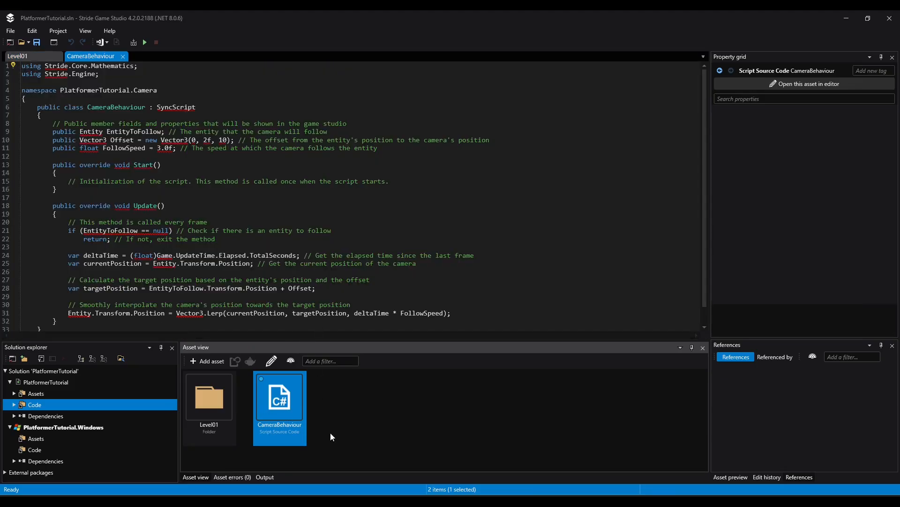
Add the CameraBehaviour script as a component to the Camera entity in the Level01 scene
left_click(24, 55)
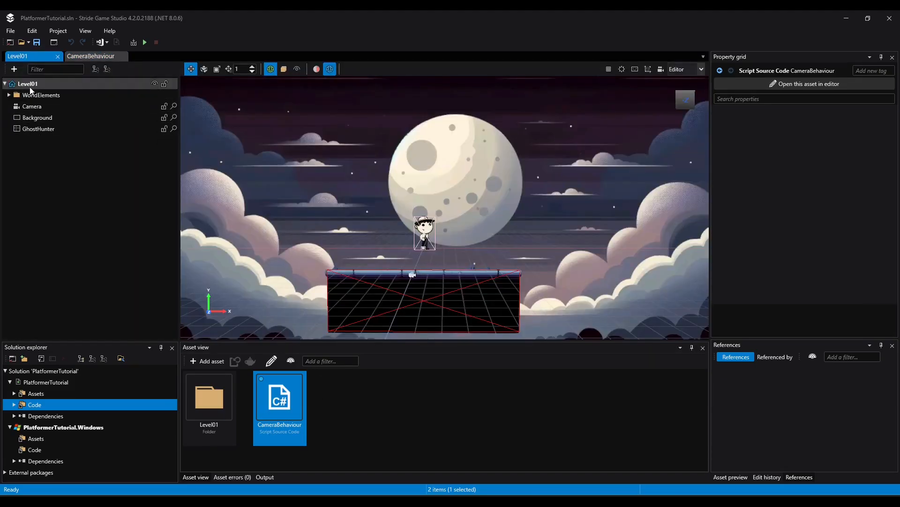
left_click(38, 110)
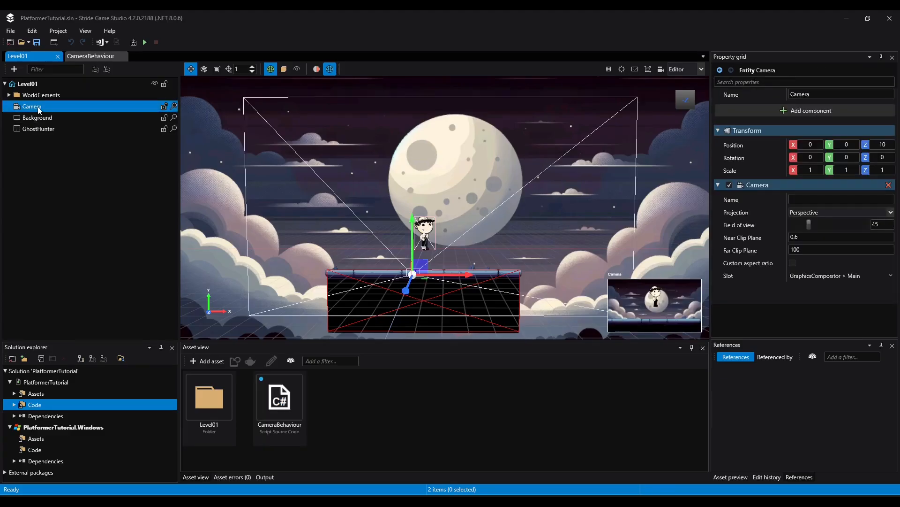
left_click(809, 110)
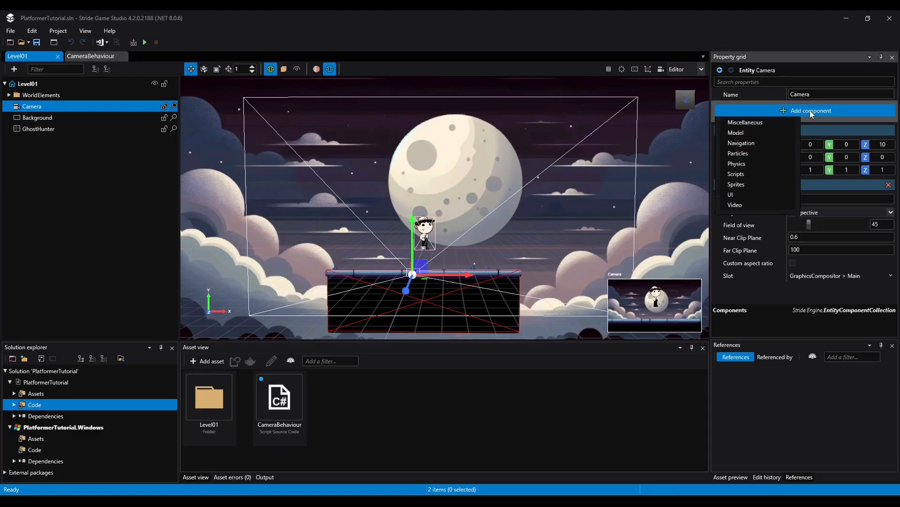
mouse_move(759, 225)
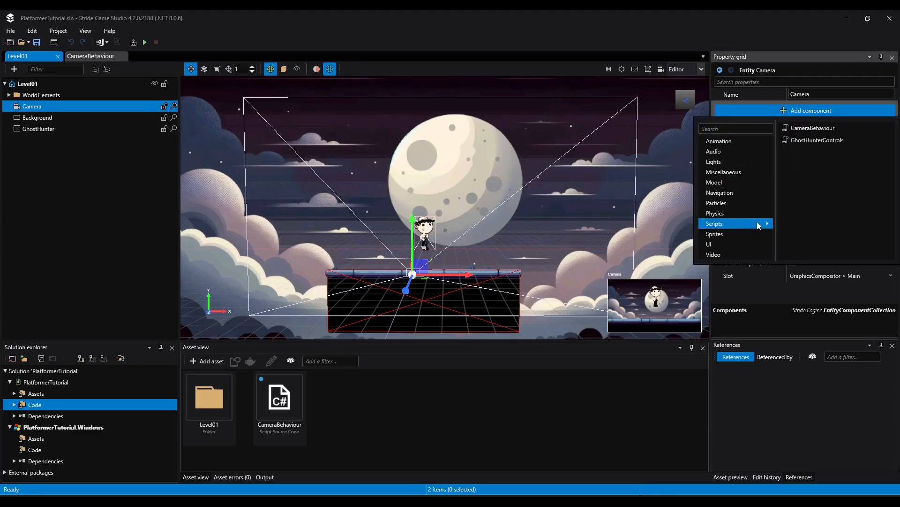
left_click(820, 130)
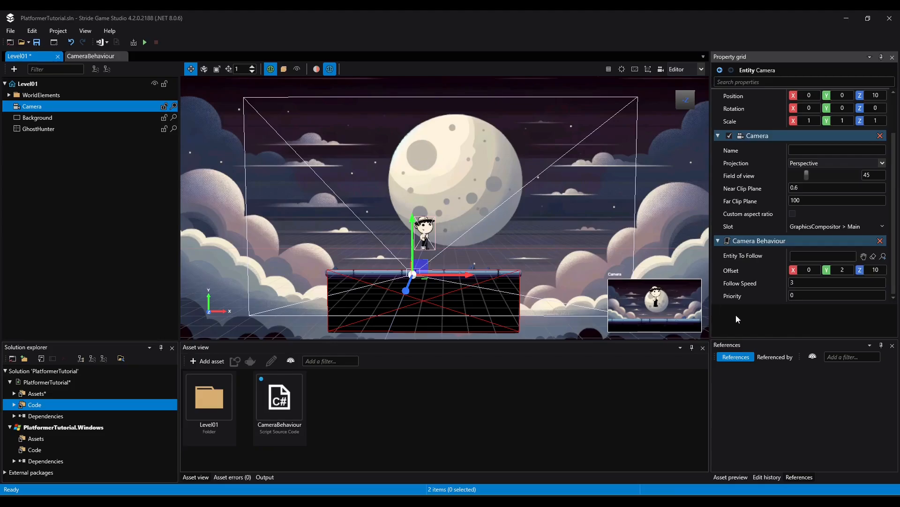
Set the Camera Behaviour component's Entity To Follow to GhostHunter and save the project
left_click(864, 257)
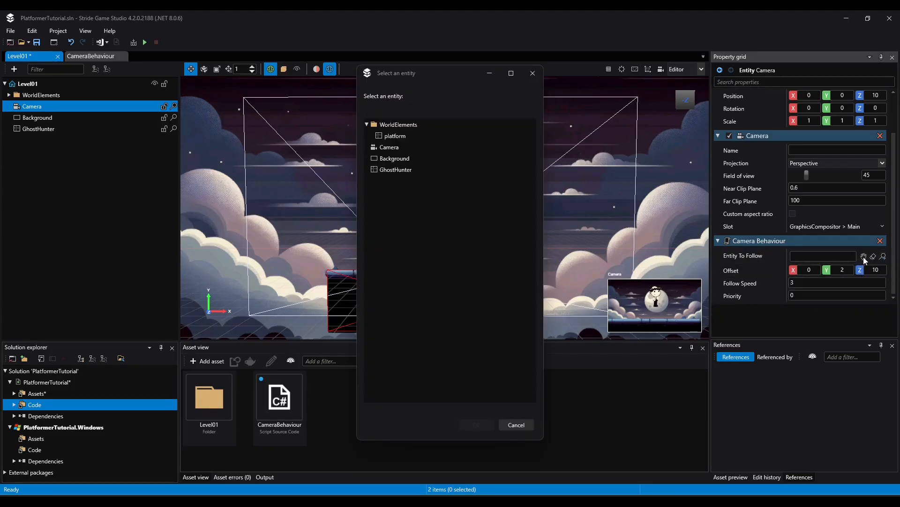
left_click(396, 170)
left_click(476, 424)
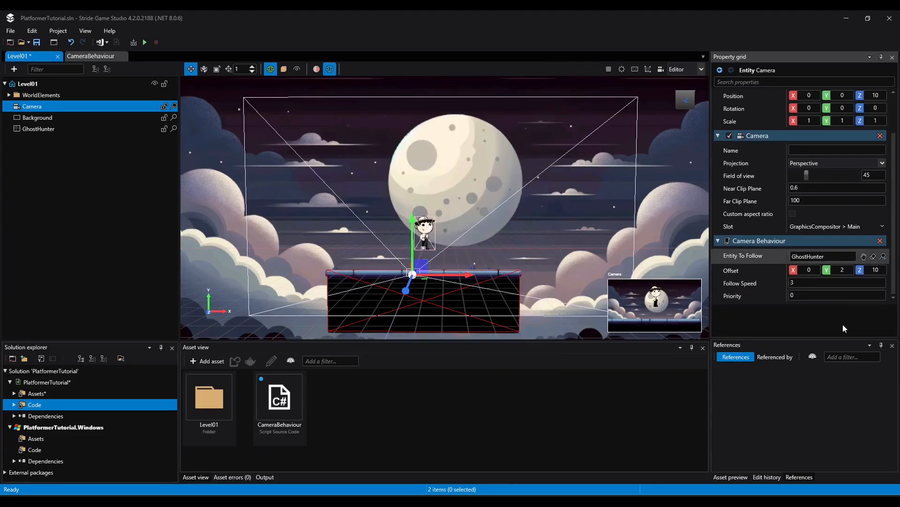
key("ctrl+s")
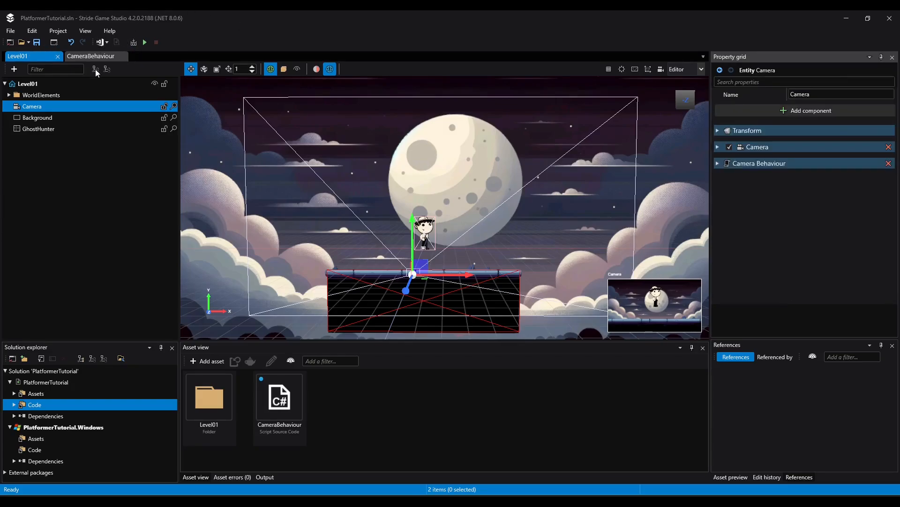
Run the game, test the camera follow by walking the character both ways and jumping, and close the game window
left_click(145, 42)
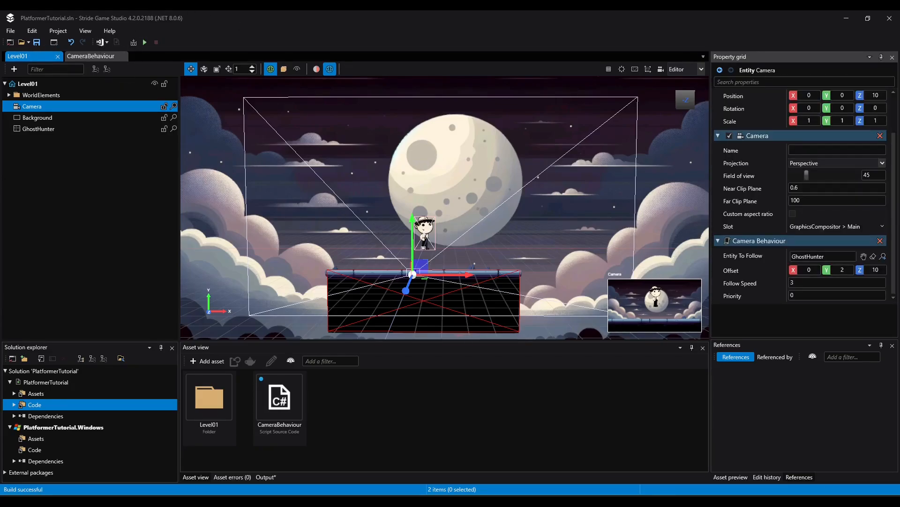
left_click_drag(1, 197, 451, 75)
key("Right")
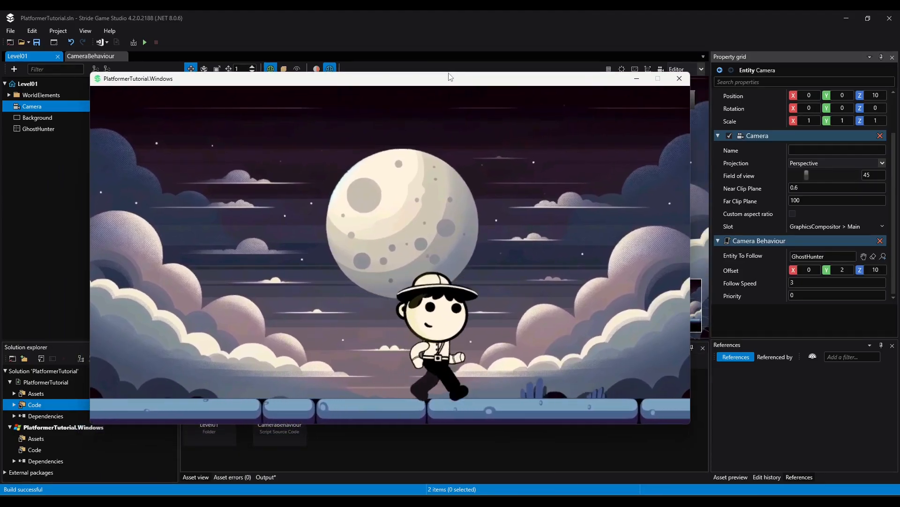
key("Left")
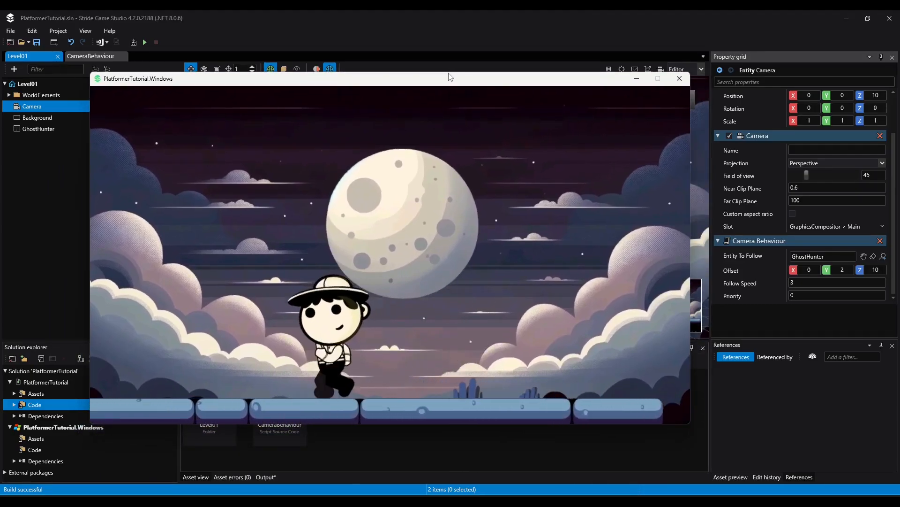
key("space")
key("Left")
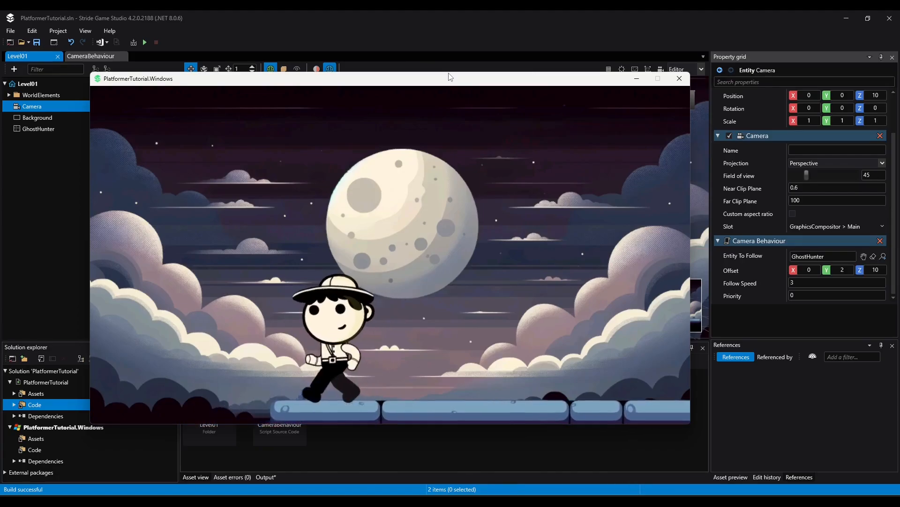
key("Right")
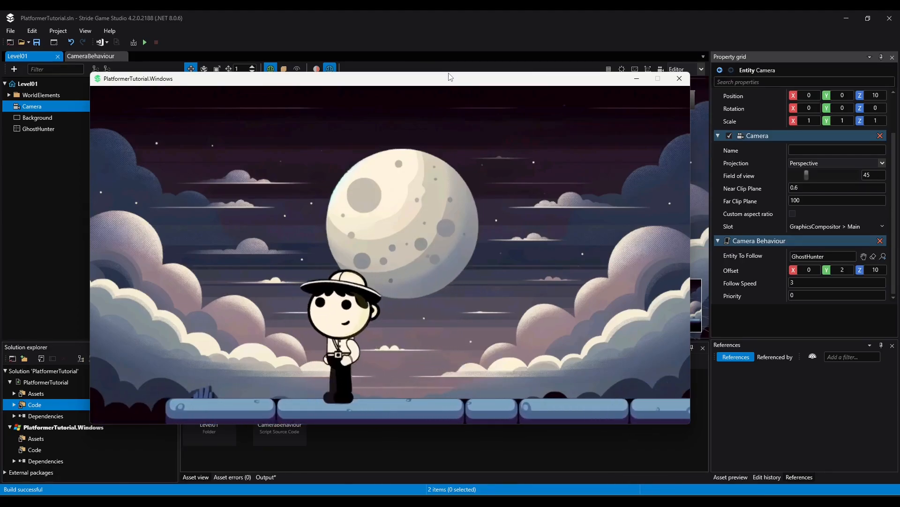
key("Right")
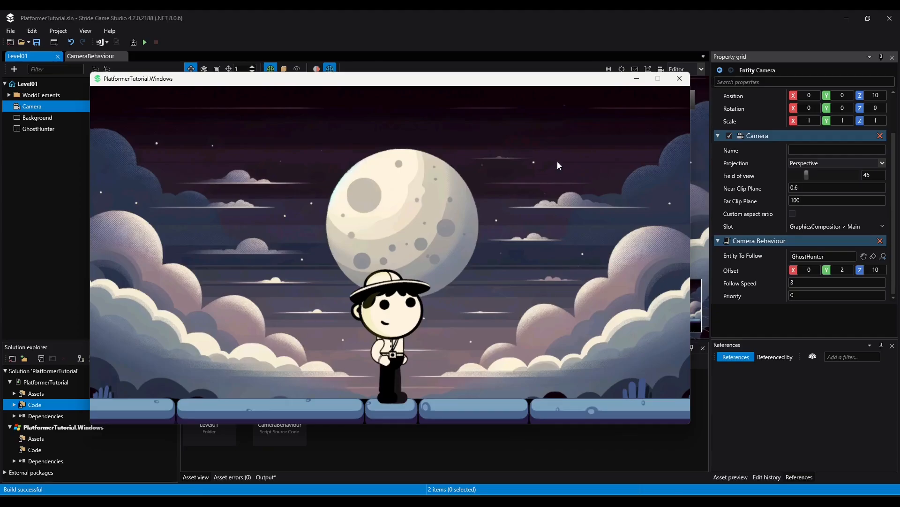
left_click(680, 79)
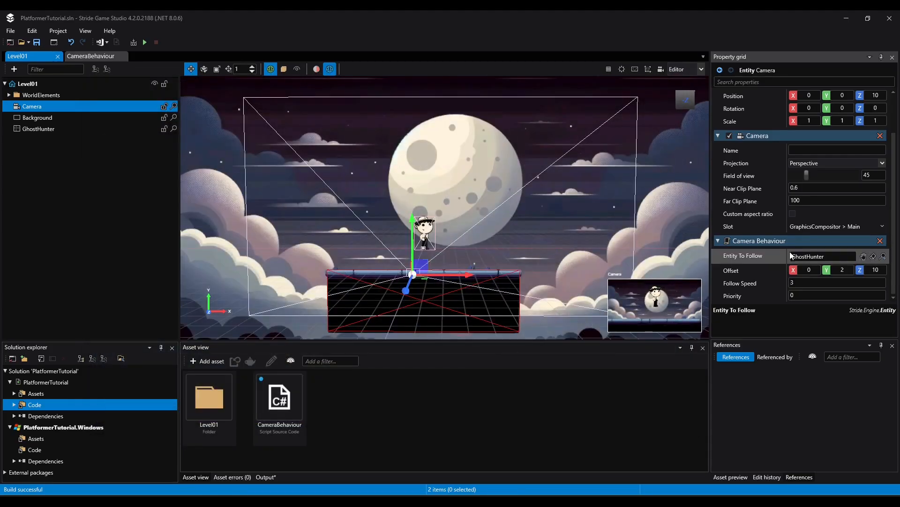
Set the Camera Behaviour's Offset Z to 20, run the game to test the camera distance, and close the game window
left_click(875, 270)
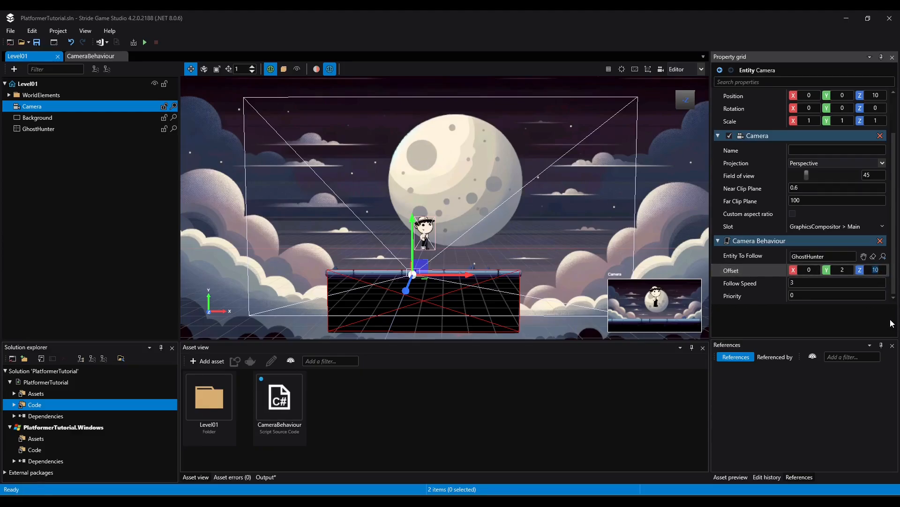
type("20")
left_click(145, 42)
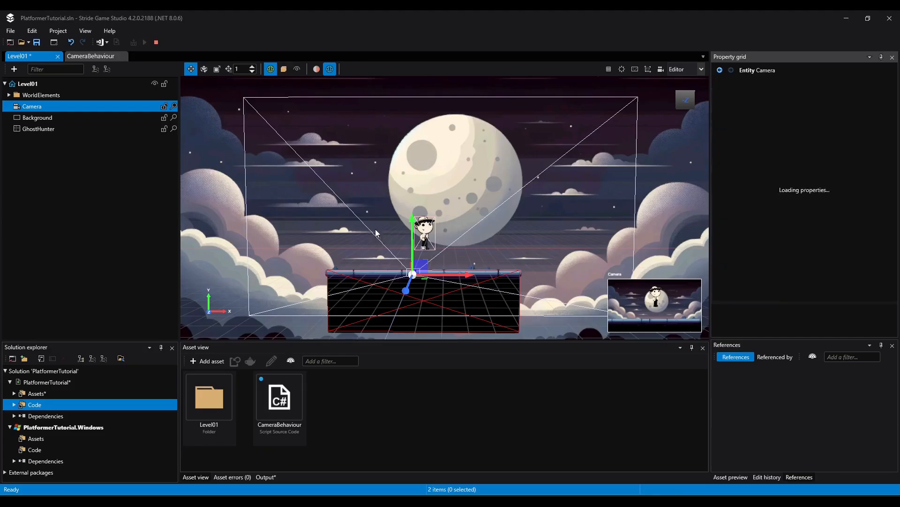
key("Right")
key("space")
key("Left")
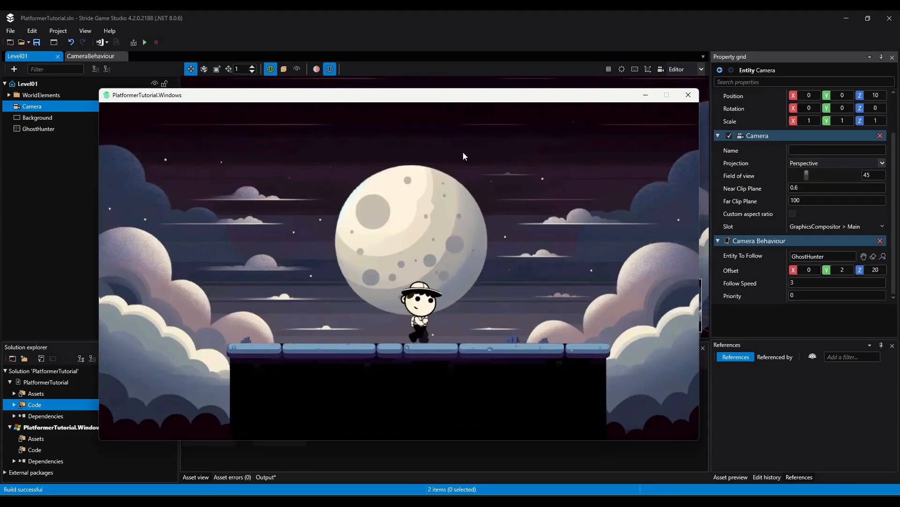
left_click(689, 95)
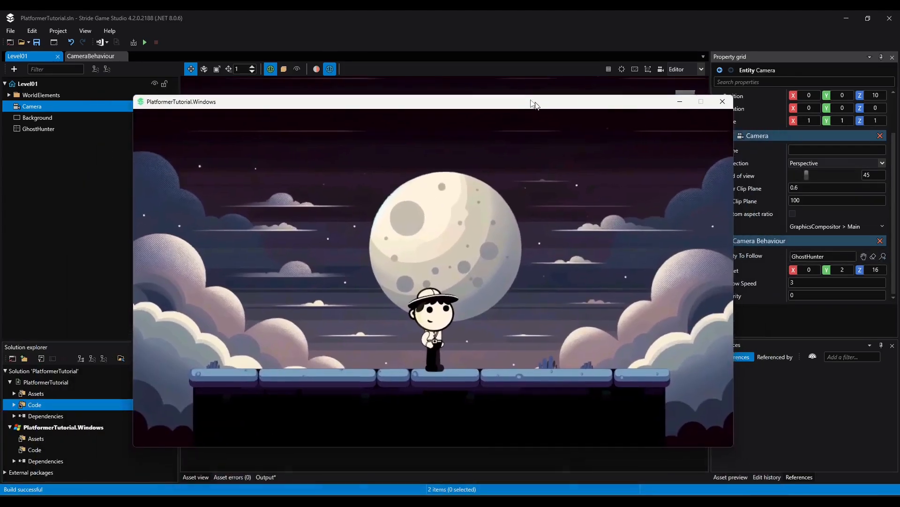
Walk the character back and forth along the platform in the running game to test the adjusted camera offset
key("Left")
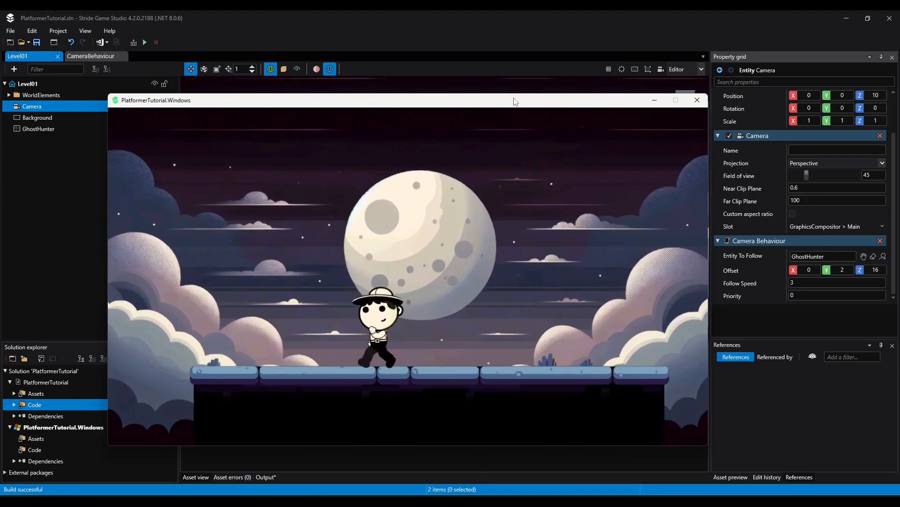
key("Right")
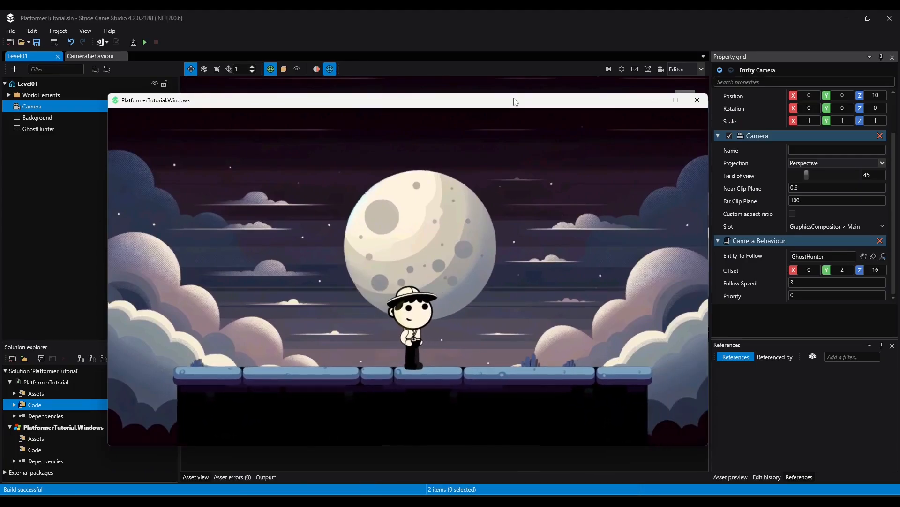
key("Left")
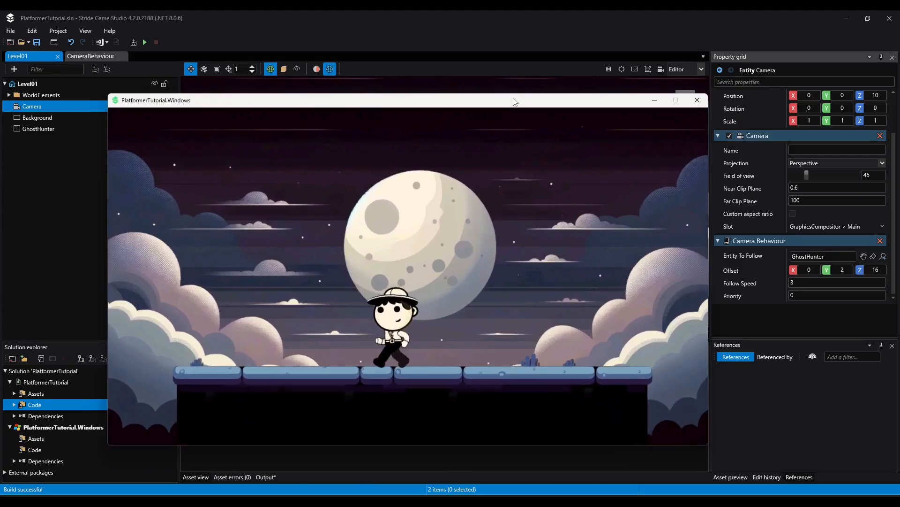
key("Right")
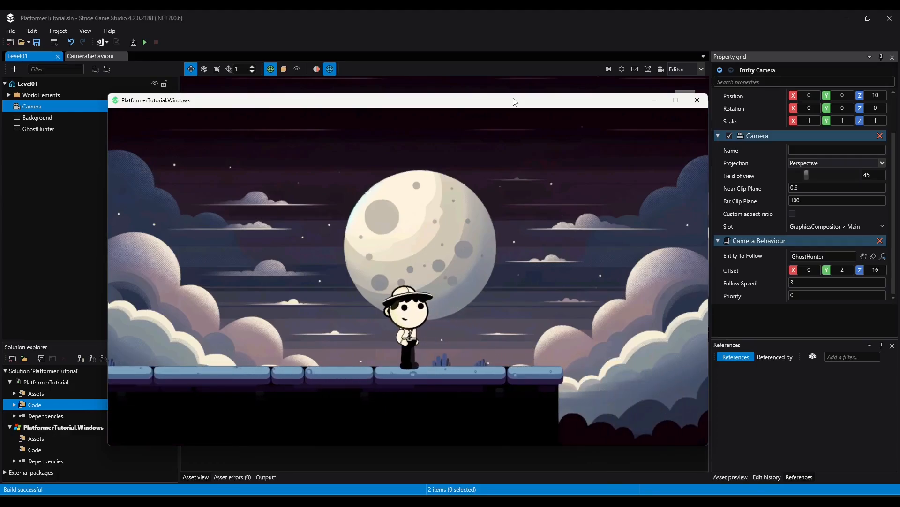
key("Left")
key("Right")
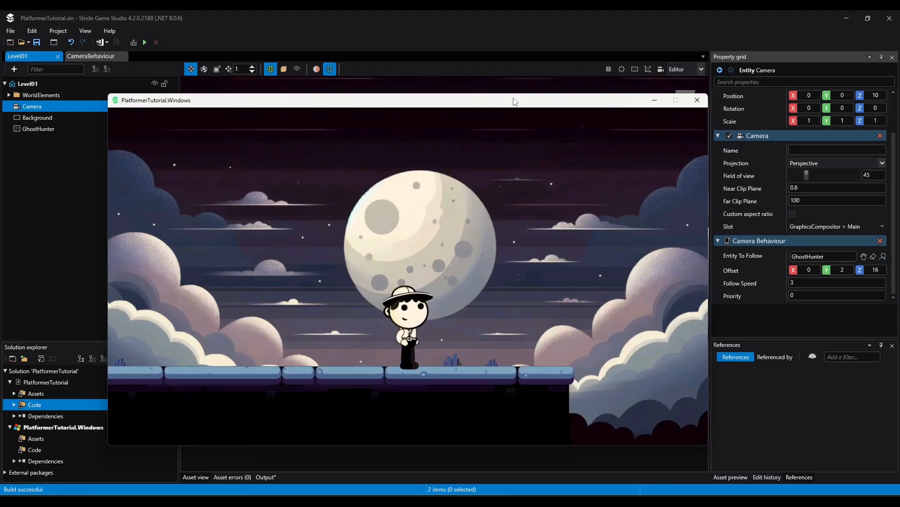
key("Left")
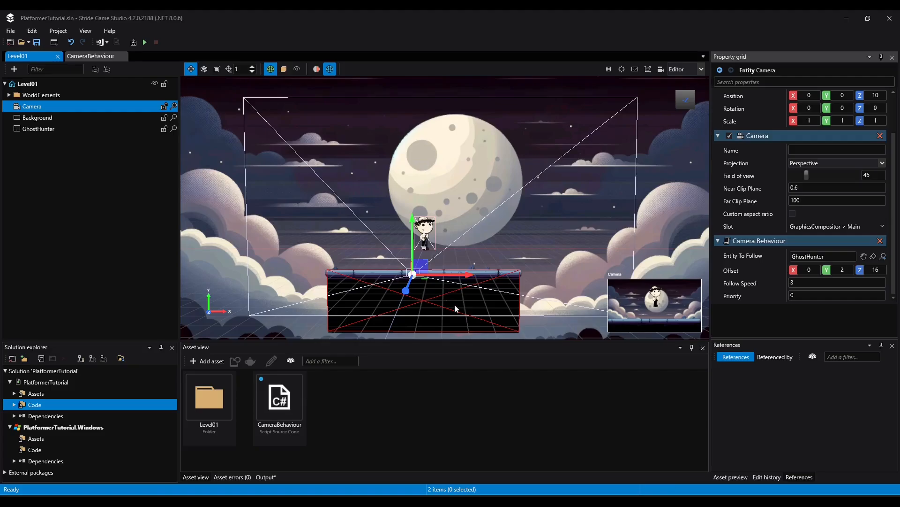
Rename the platform entity in the WorldElements folder to Ground
left_click(497, 278)
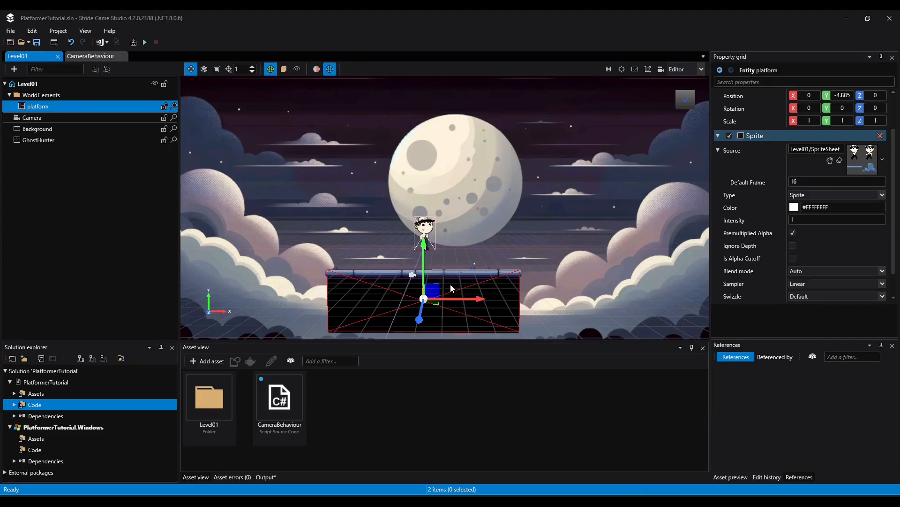
left_click(41, 96)
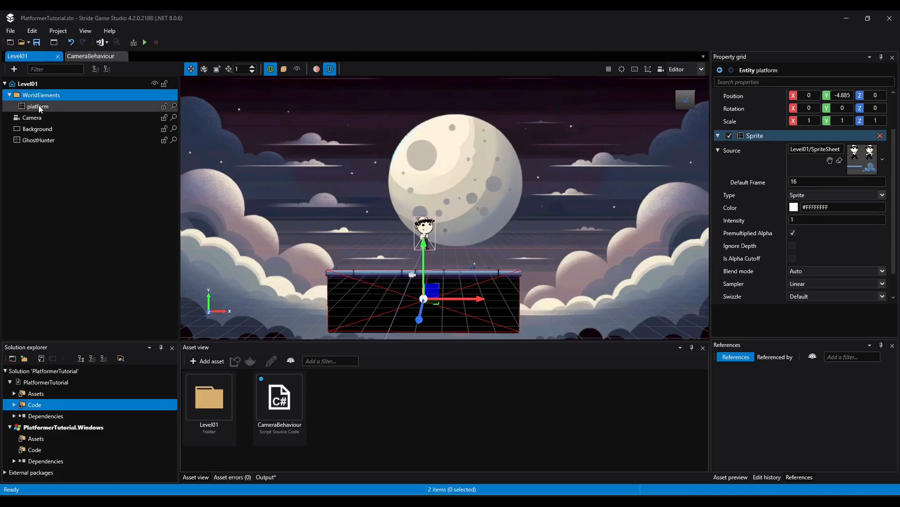
left_click(38, 107)
right_click(33, 107)
left_click(29, 105)
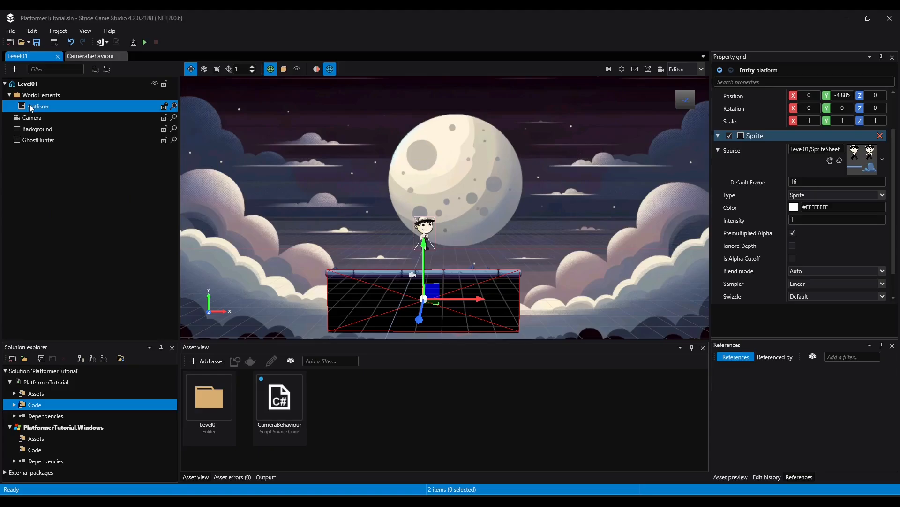
key("F2")
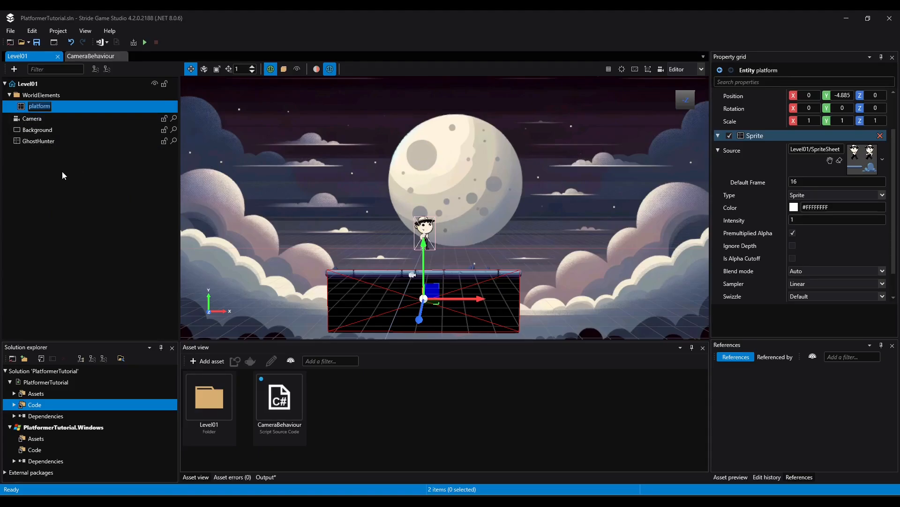
type("Ground")
key("Return")
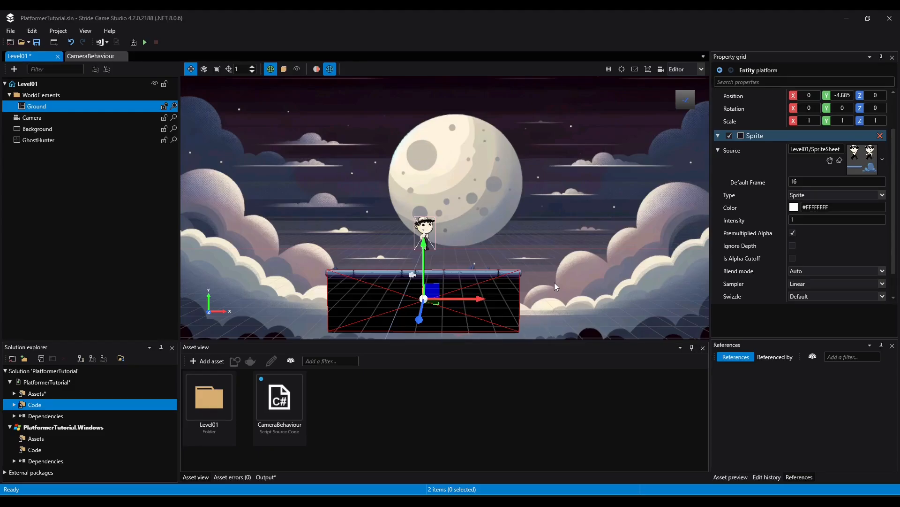
Duplicate Ground three times, placing the copies along X at about 18.4 and beyond, with a gap before the last at about 58.3, and save
key("ctrl+d")
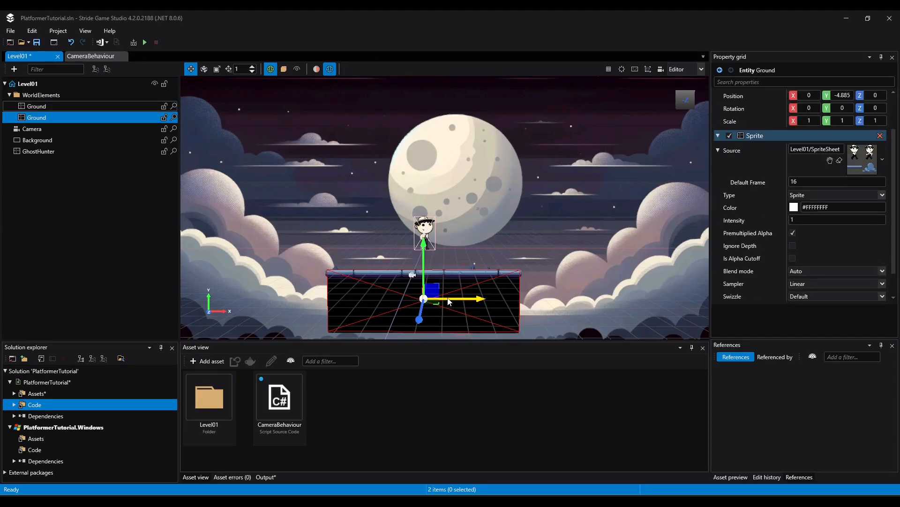
left_click_drag(452, 302, 644, 298)
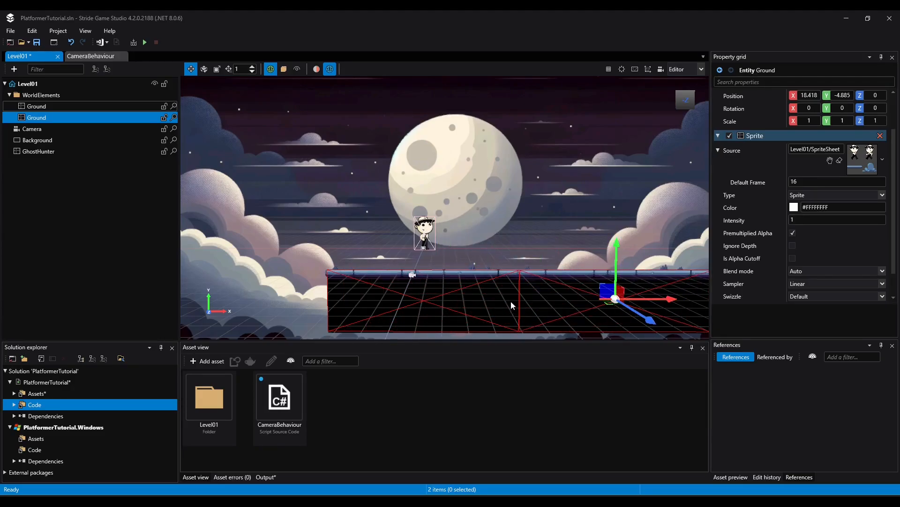
scroll(570, 221, "down", 4)
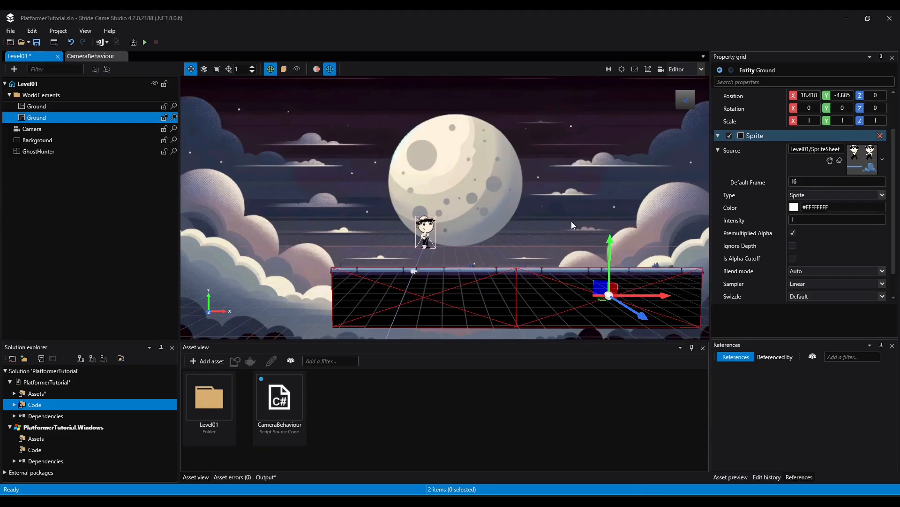
scroll(511, 202, "down", 3)
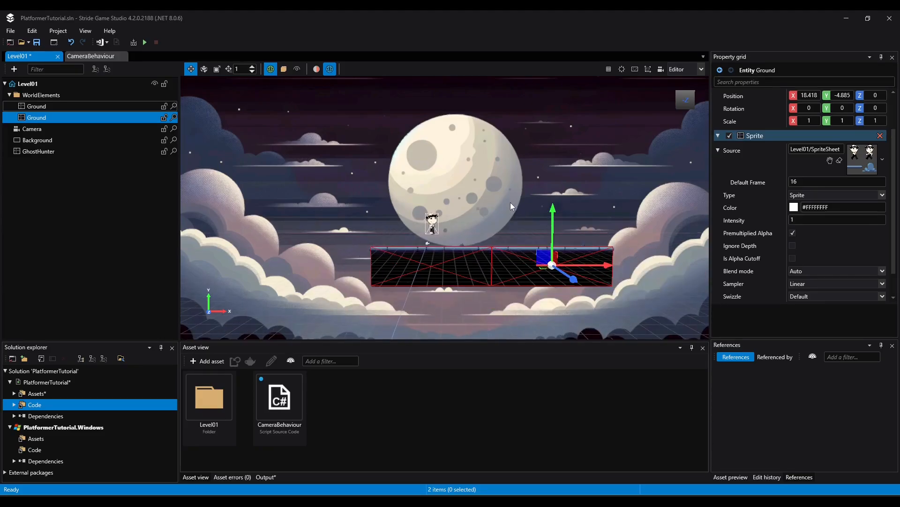
middle_click_drag(507, 207, 343, 240)
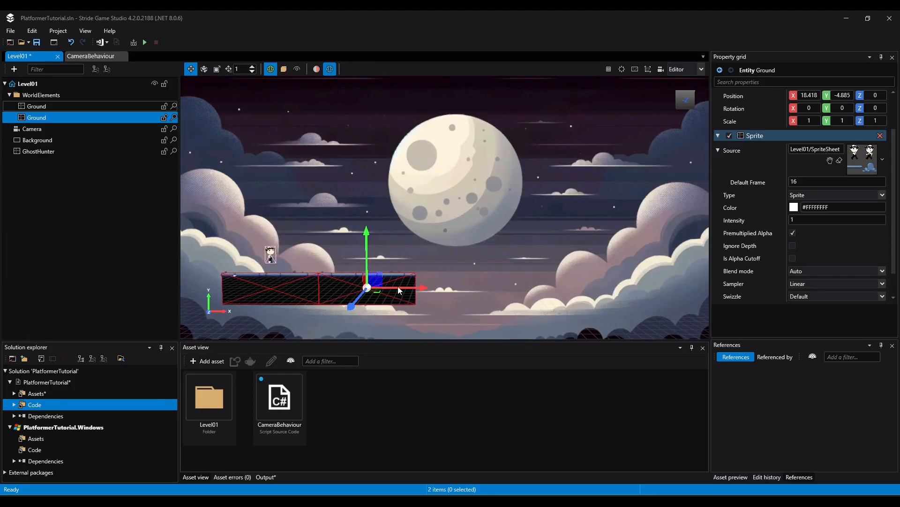
key("ctrl+d")
left_click_drag(397, 286, 608, 290)
key("ctrl+d")
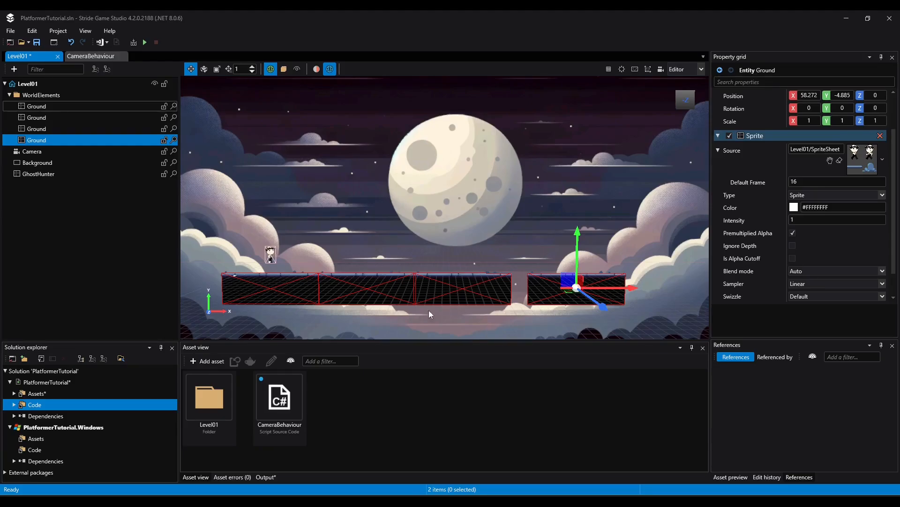
left_click(37, 43)
Run the game and move the character along the extended ground, jumping and changing direction, to test the camera follow
left_click(145, 42)
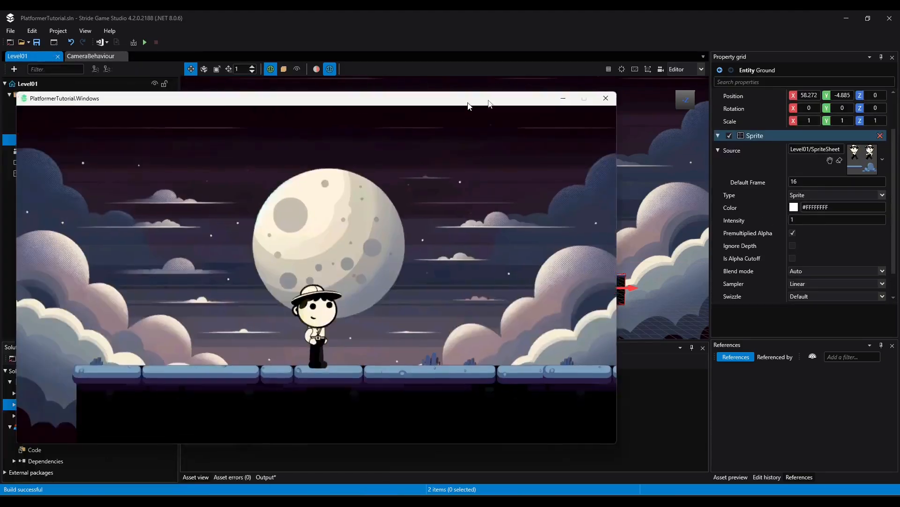
left_click_drag(468, 102, 527, 74)
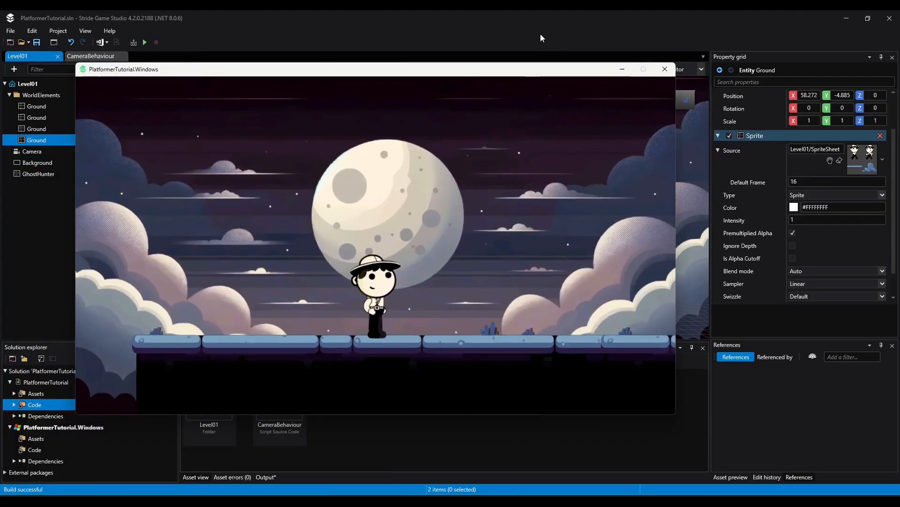
key("Right")
key("space")
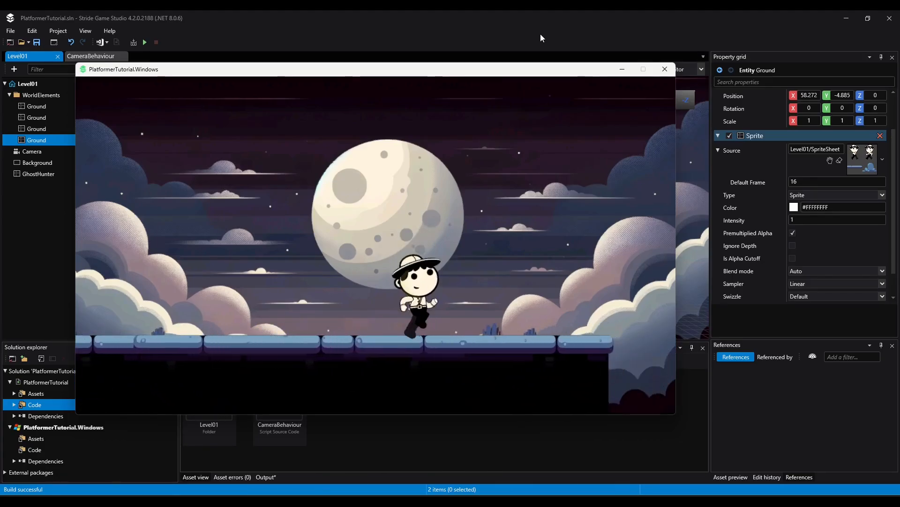
key("space")
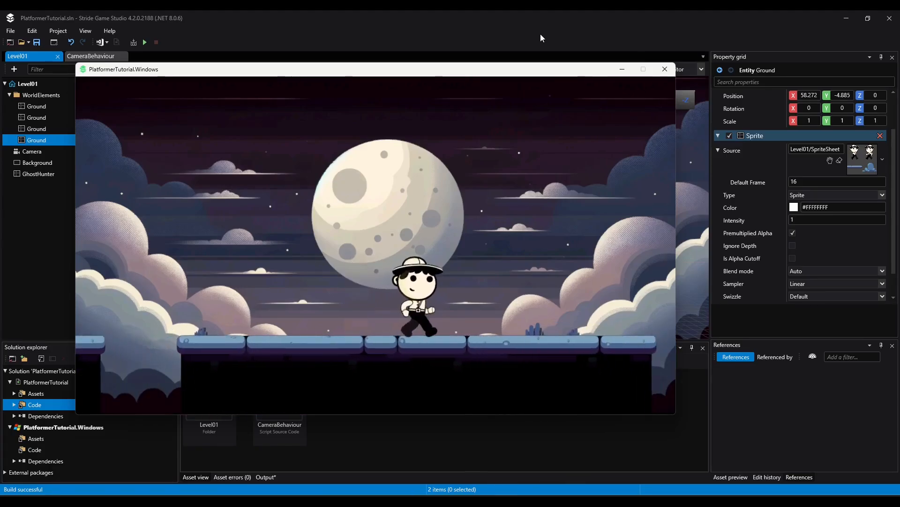
key("Left")
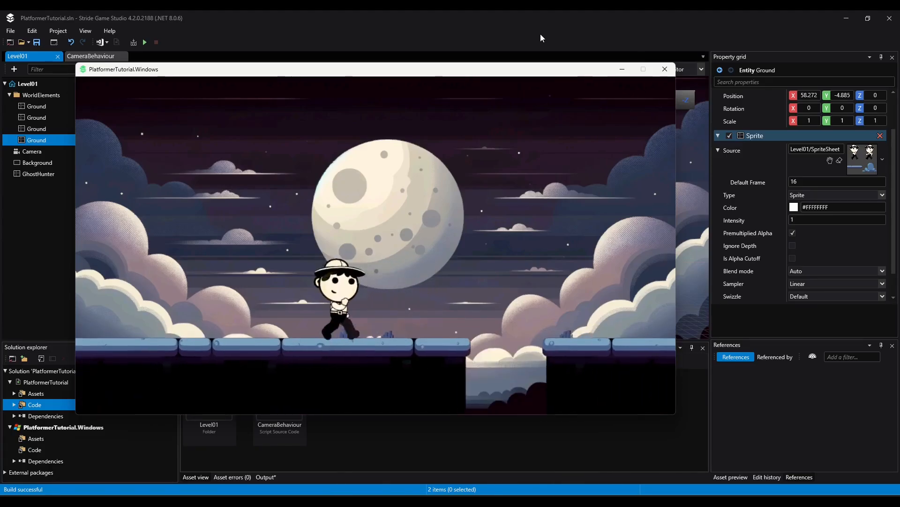
key("Right")
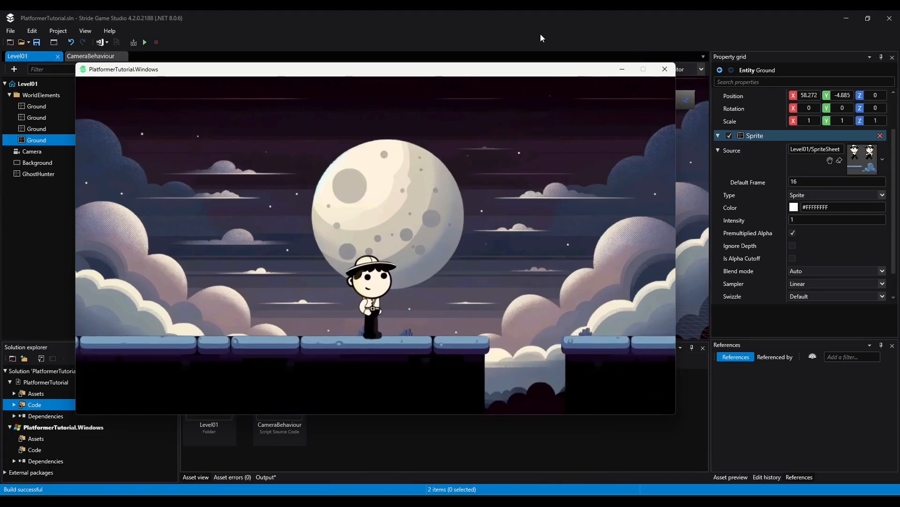
key("Left")
key("Right")
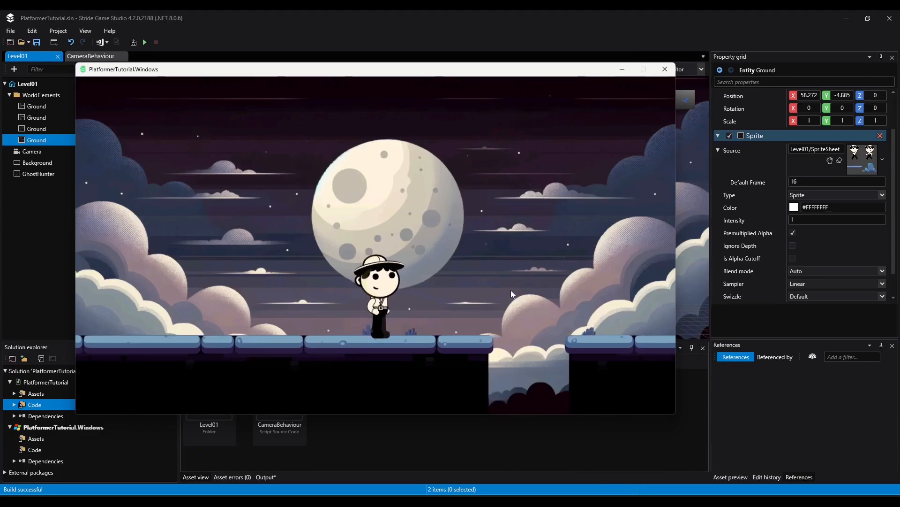
key("Left")
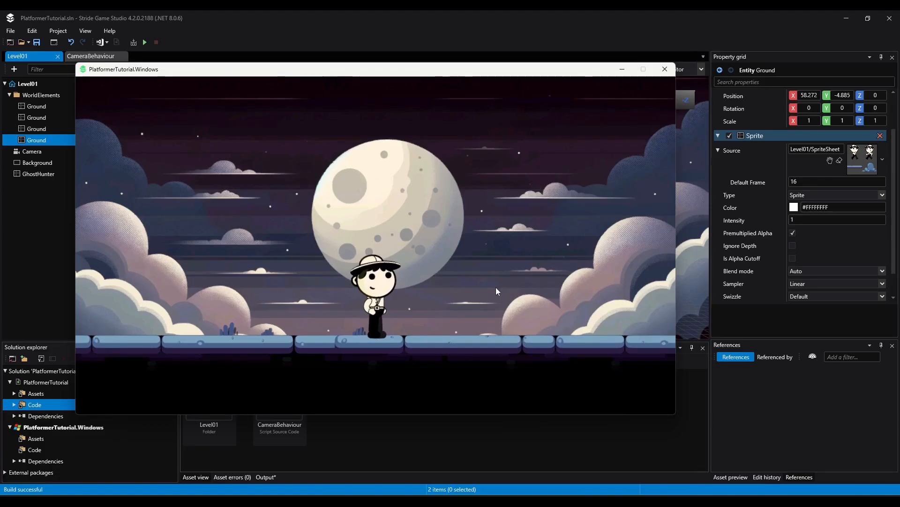
Close the running game and open the SpriteSheet asset from the project's Level01 asset folder
left_click(665, 70)
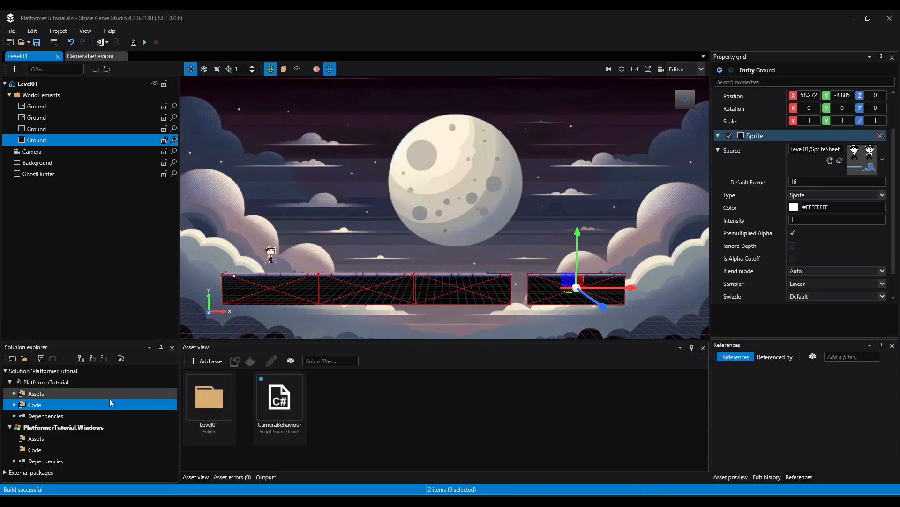
left_click(19, 393)
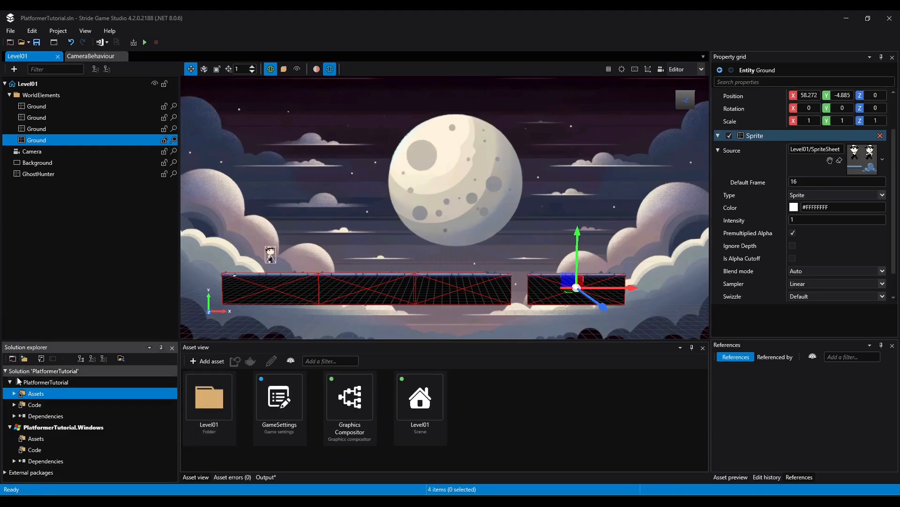
double_click(42, 394)
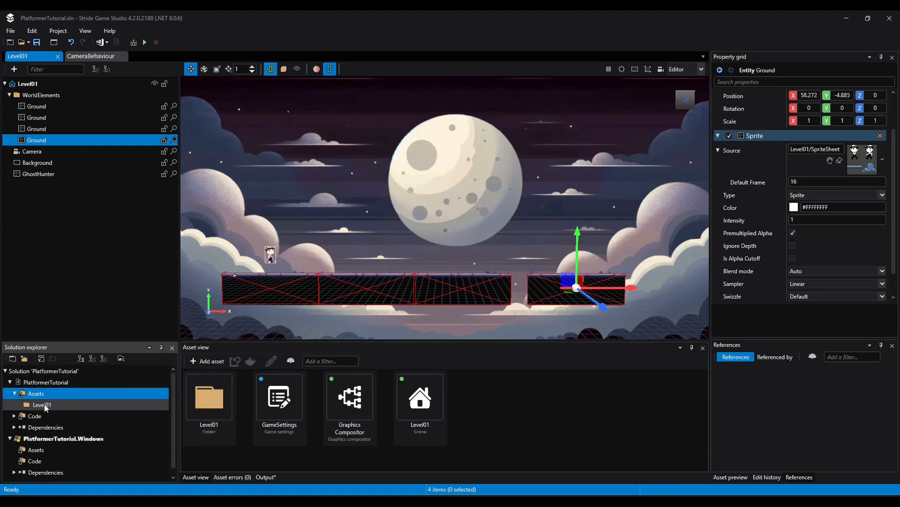
left_click(29, 406)
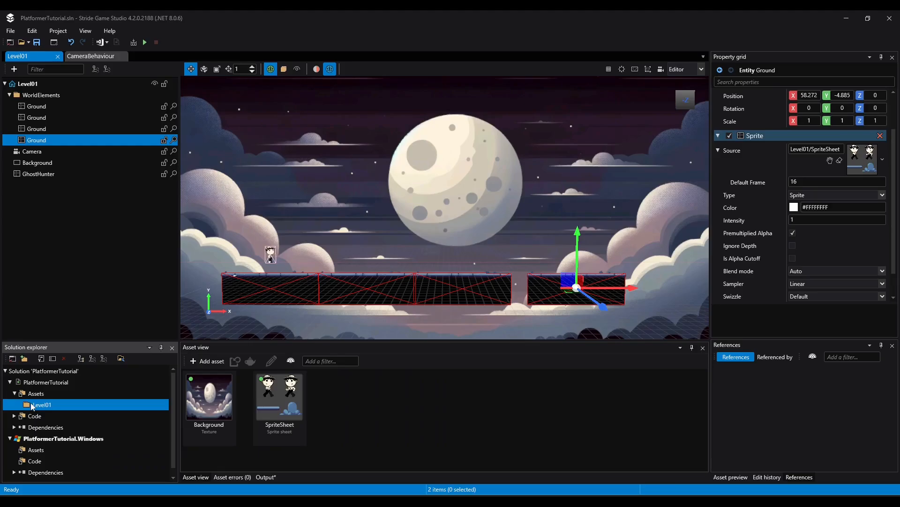
double_click(286, 409)
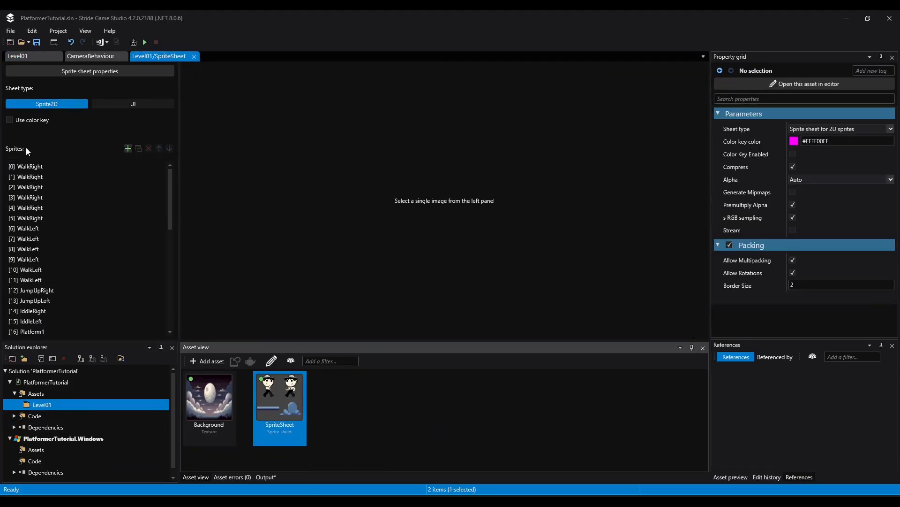
Examine the sprite sheet image for the platform, tree and scenery sprites available for building the level
left_click(21, 167)
scroll(522, 269, "down", 4)
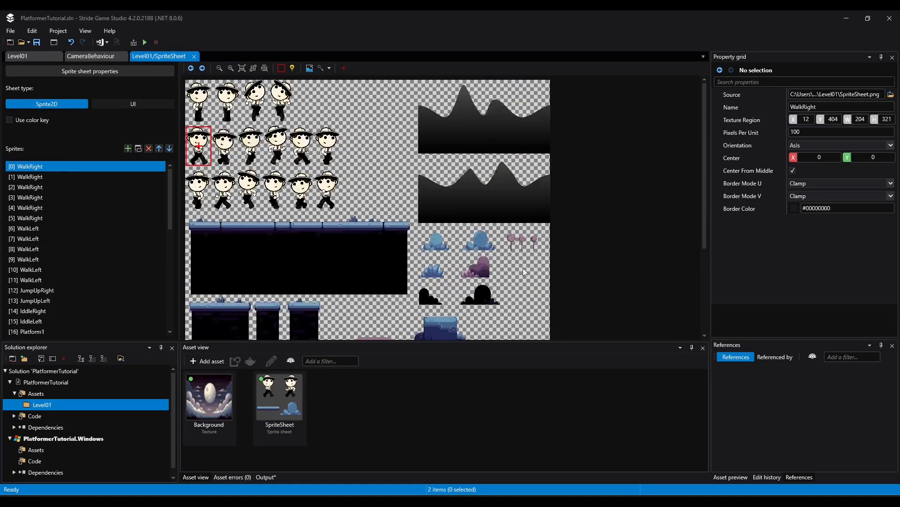
scroll(433, 241, "down", 2)
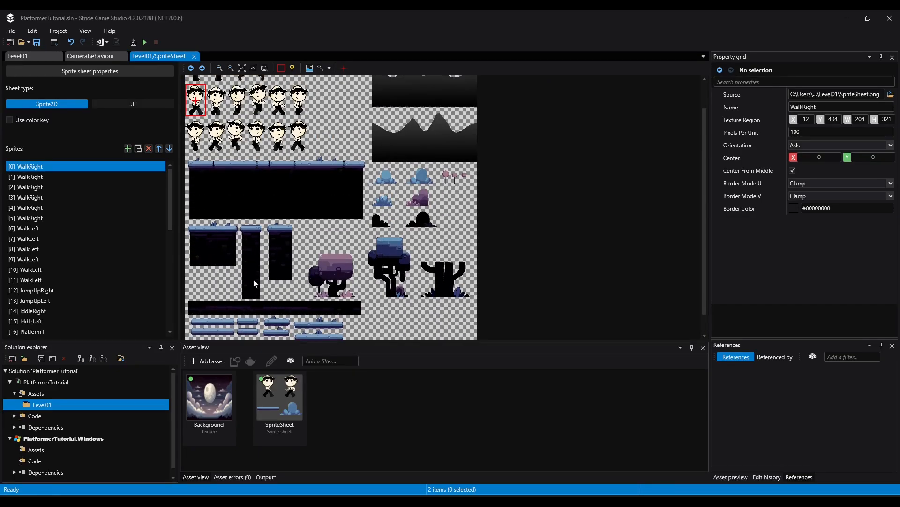
scroll(253, 283, "down", 1)
scroll(273, 305, "up", 3)
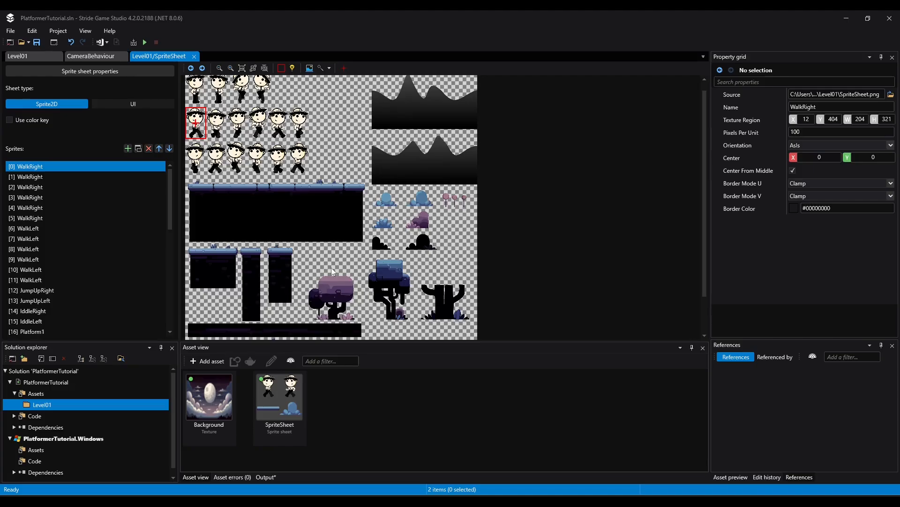
scroll(355, 204, "down", 1)
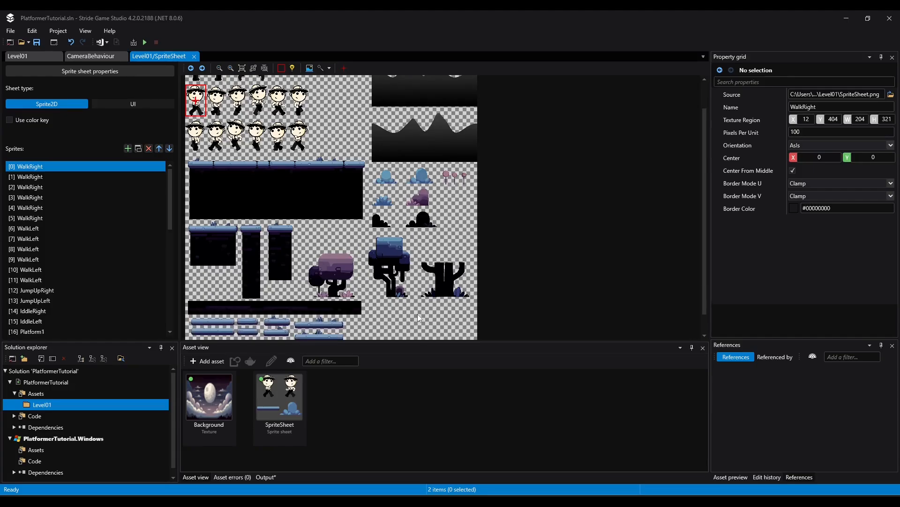
scroll(345, 269, "up", 2)
scroll(345, 268, "down", 2)
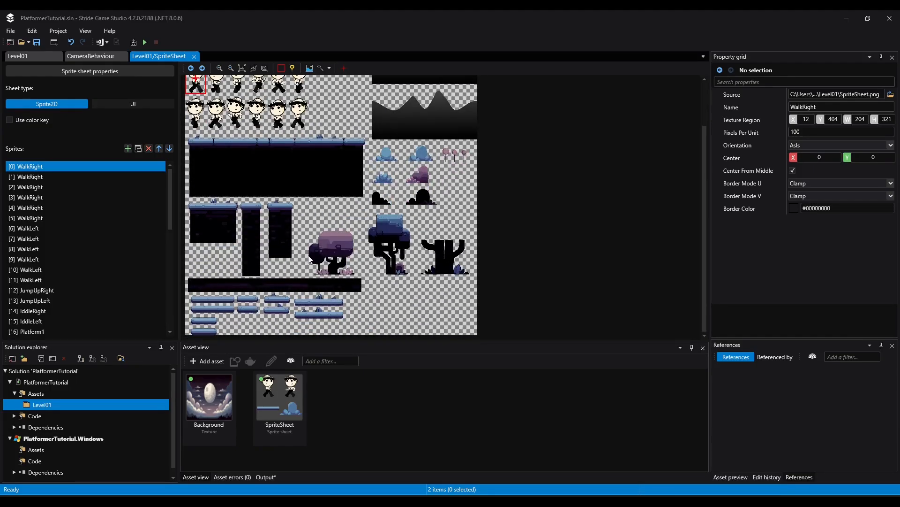
Create an empty entity named BigPlatform in the Level01 scene's WorldElements folder and move it along X to about -10.5
left_click(30, 57)
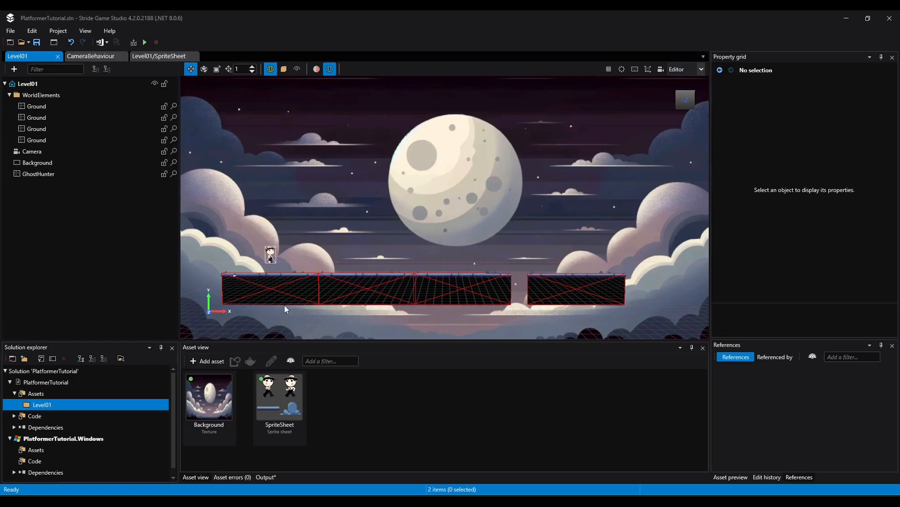
middle_click_drag(294, 243, 394, 235)
scroll(277, 274, "up", 3)
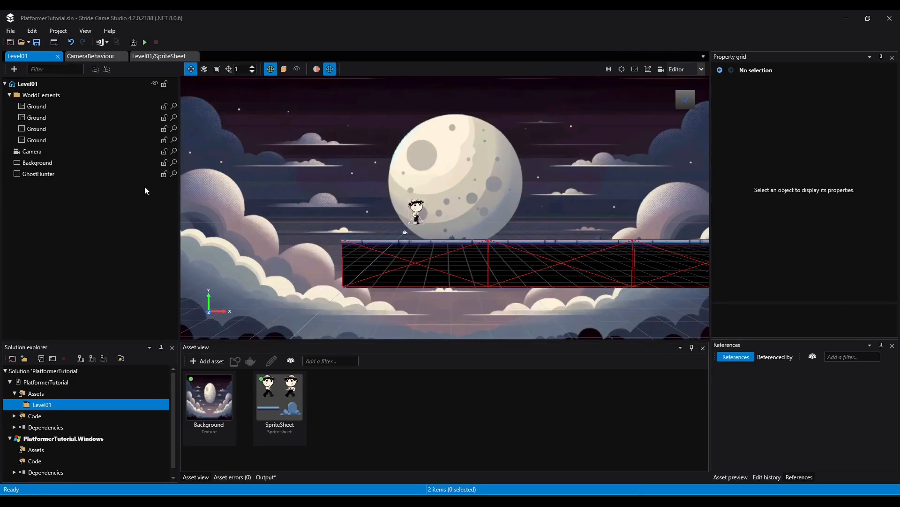
left_click(40, 95)
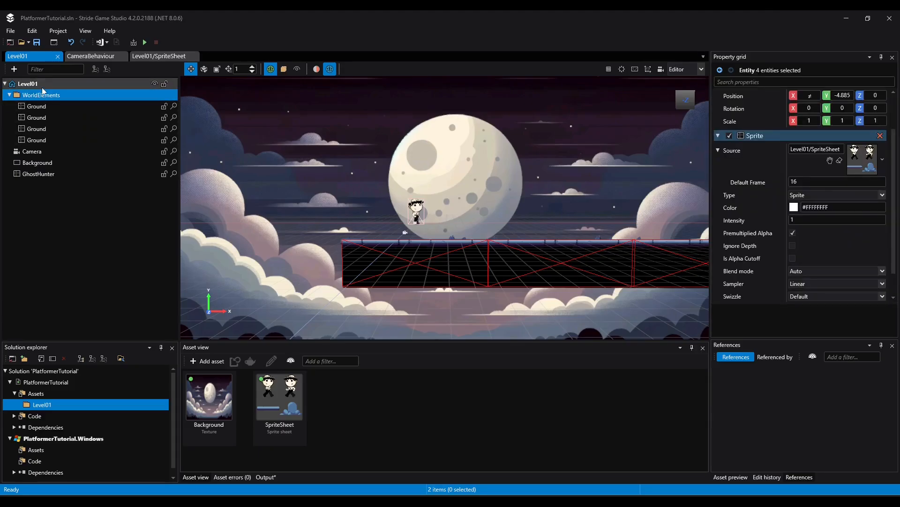
right_click(41, 96)
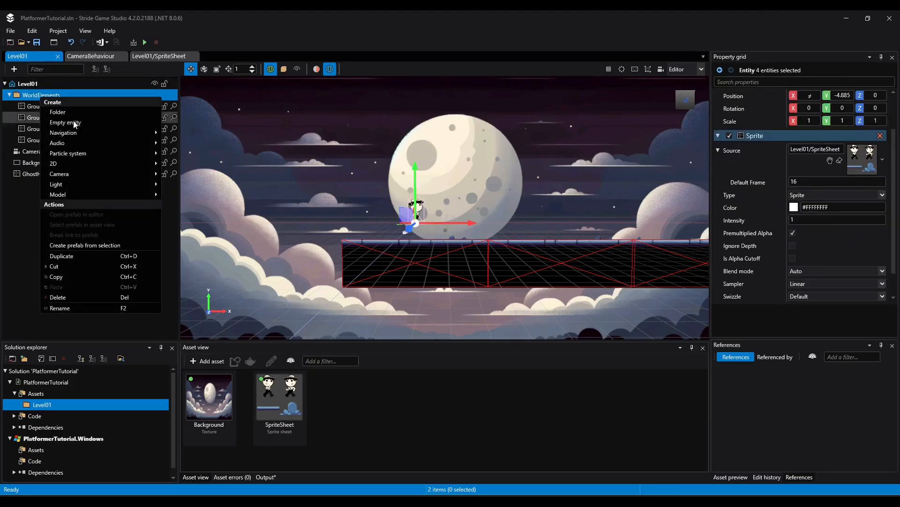
left_click(66, 122)
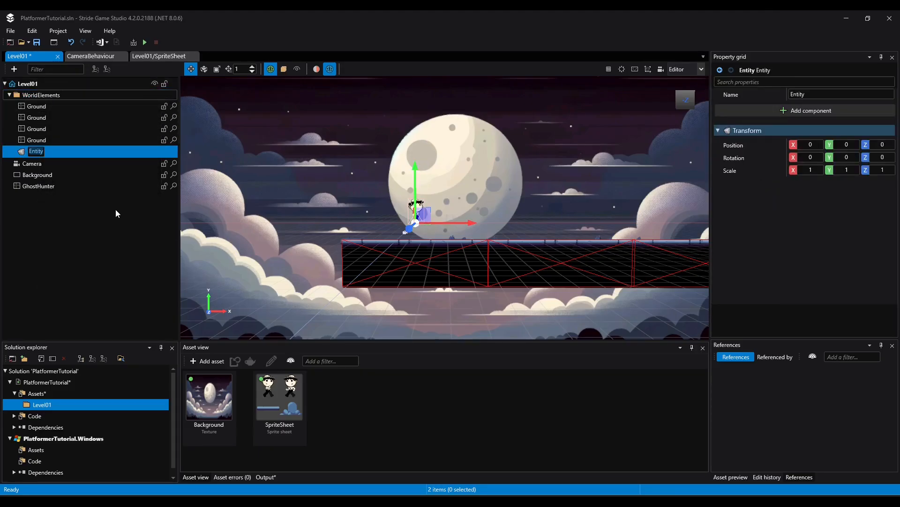
type("BigPlatform")
key("Return")
left_click_drag(396, 219, 373, 211)
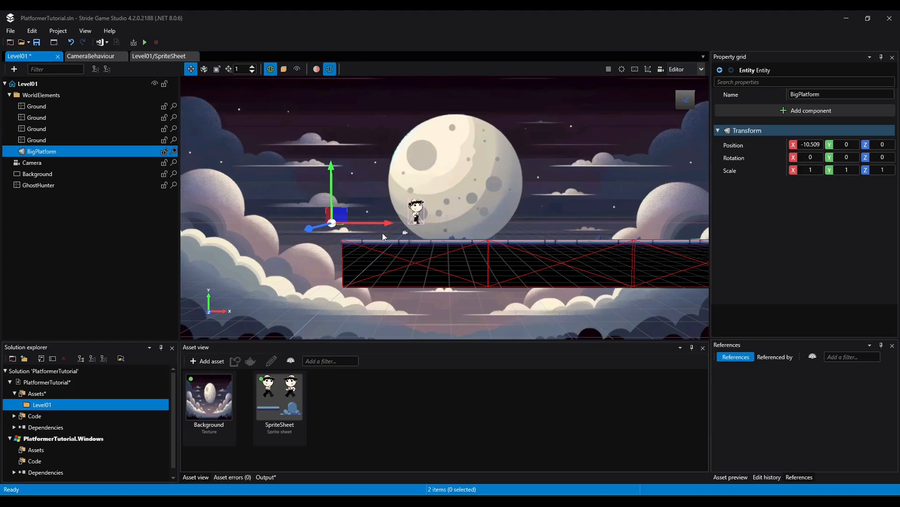
middle_click_drag(310, 256, 383, 257)
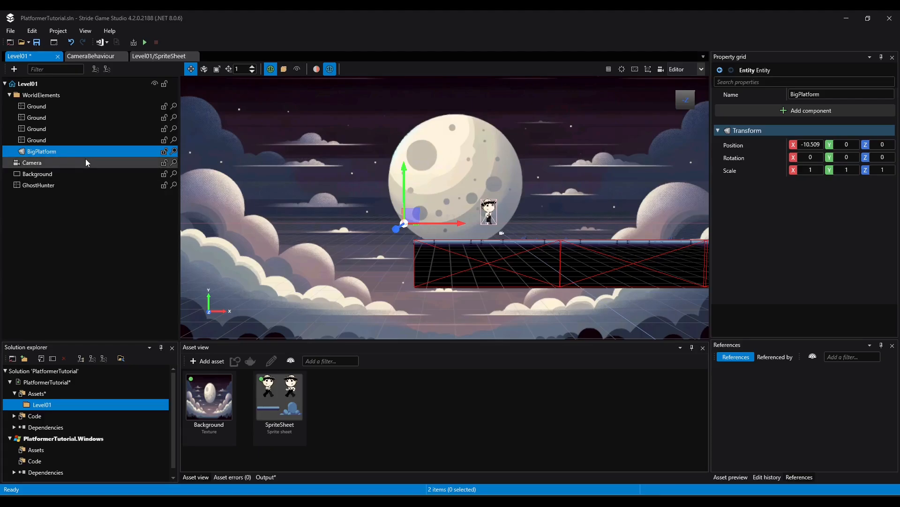
Add a Sprite component to BigPlatform and assign Level01/SpriteSheet as its source
left_click(806, 111)
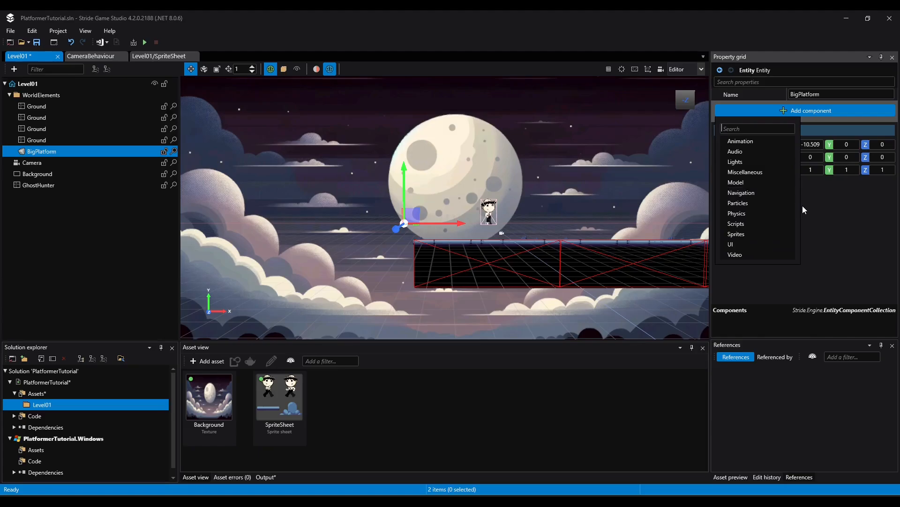
mouse_move(741, 224)
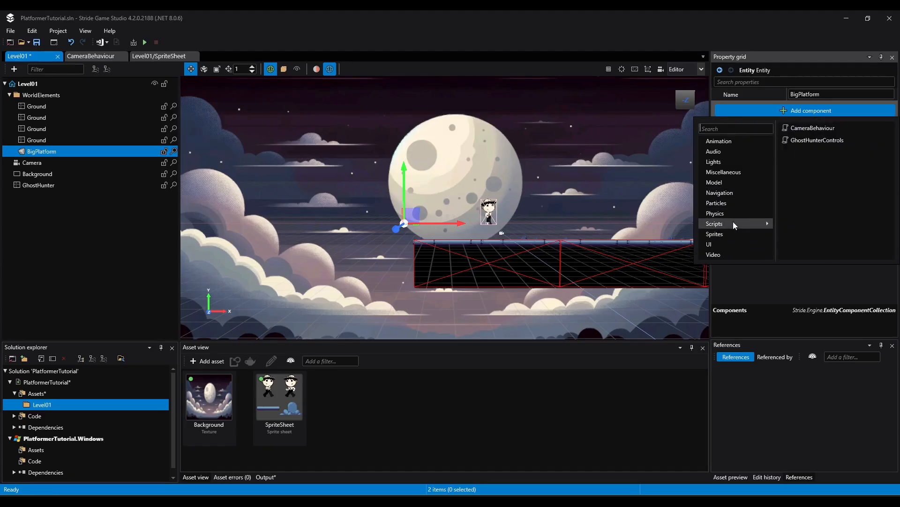
left_click(801, 128)
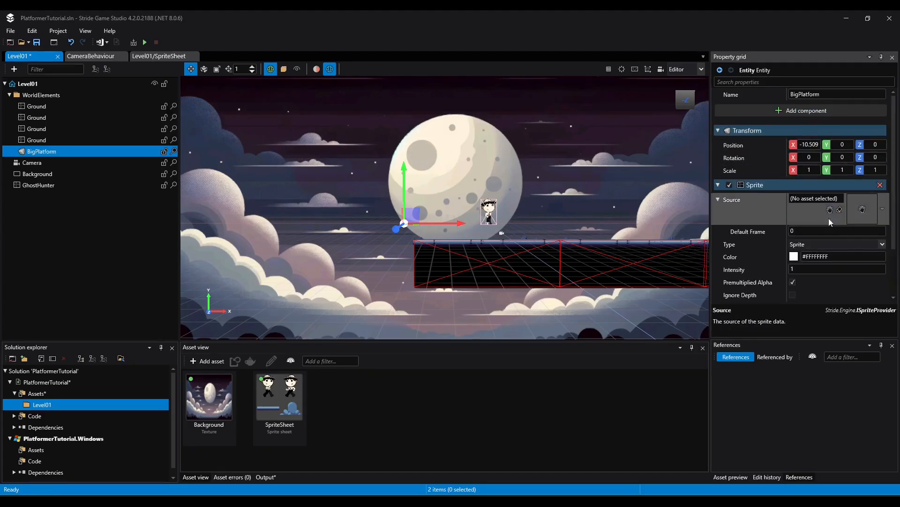
left_click_drag(274, 402, 816, 199)
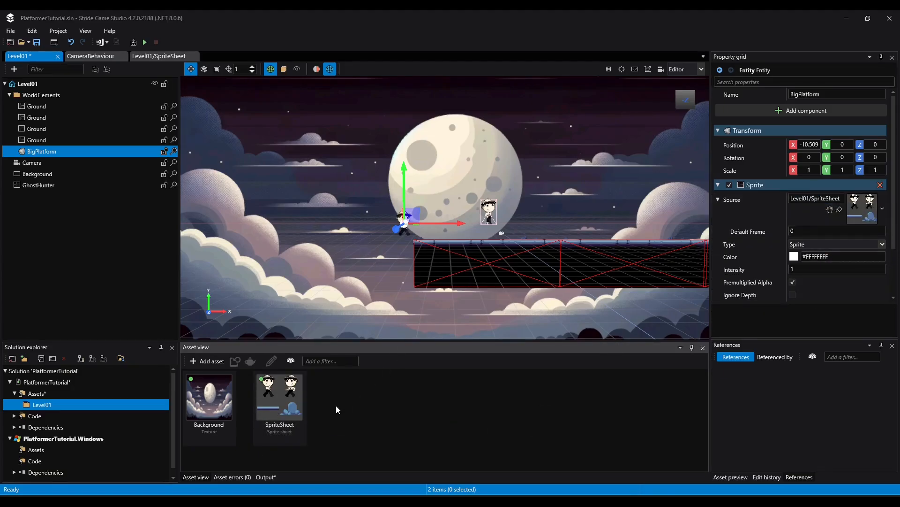
Look up the tall, narrow Platform3 sprite in the sprite sheet and set BigPlatform's default frame to 18
double_click(278, 399)
left_click(36, 167)
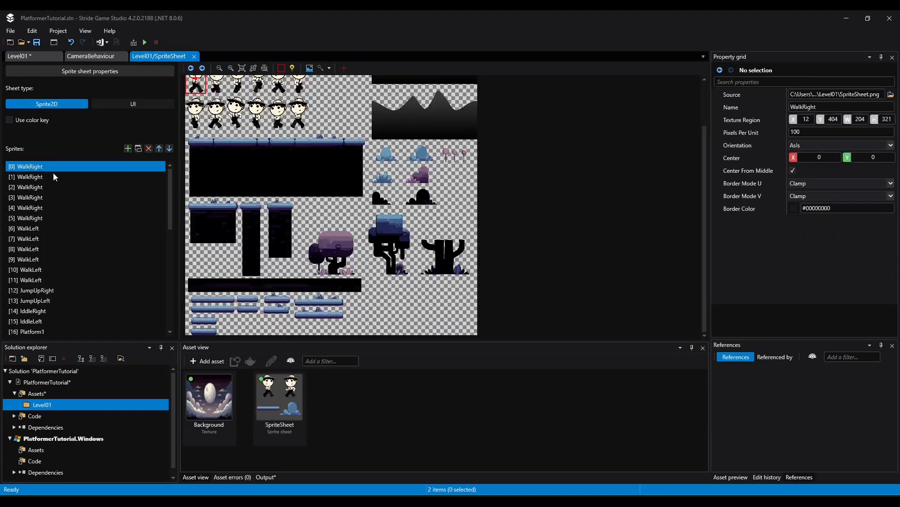
scroll(57, 275, "down", 3)
left_click(44, 240)
left_click(42, 248)
left_click(41, 259)
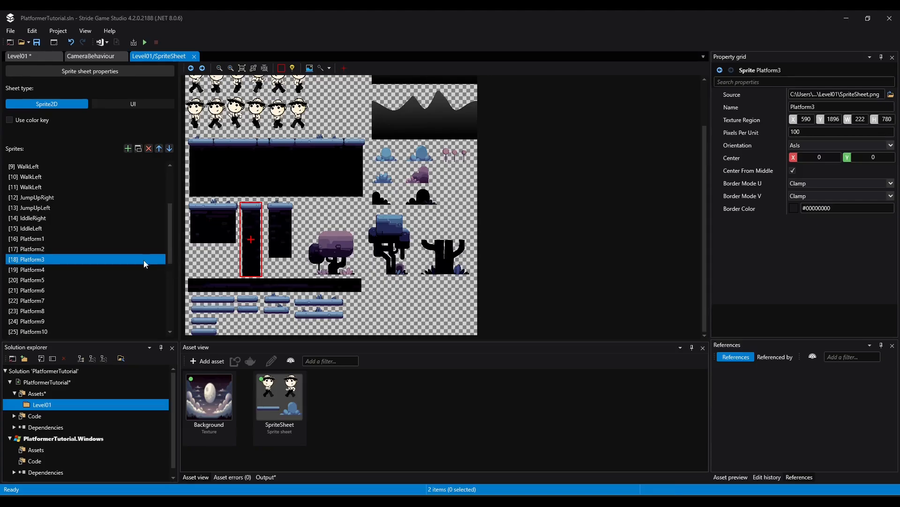
left_click(28, 56)
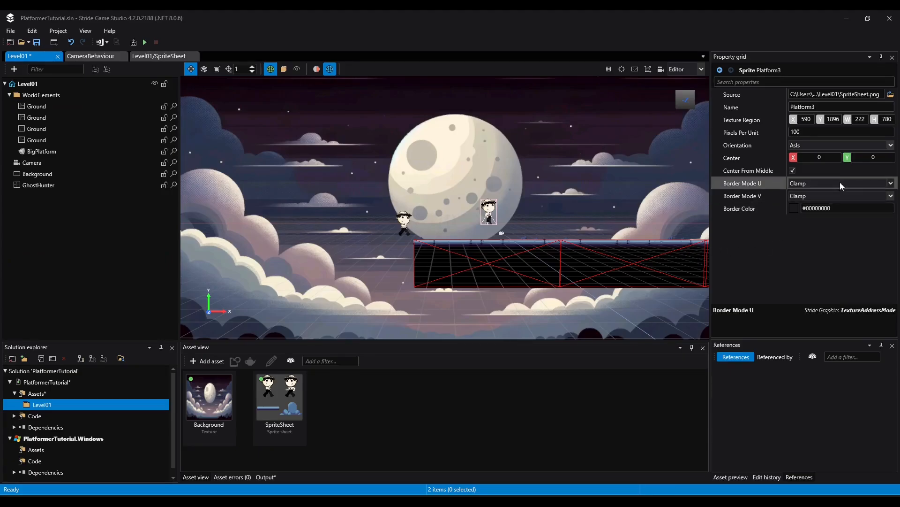
left_click(42, 151)
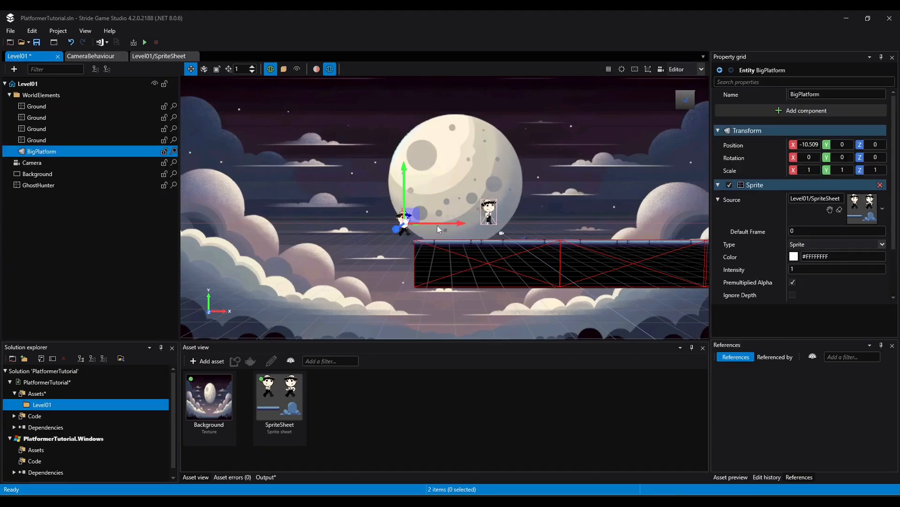
left_click(837, 231)
type("18")
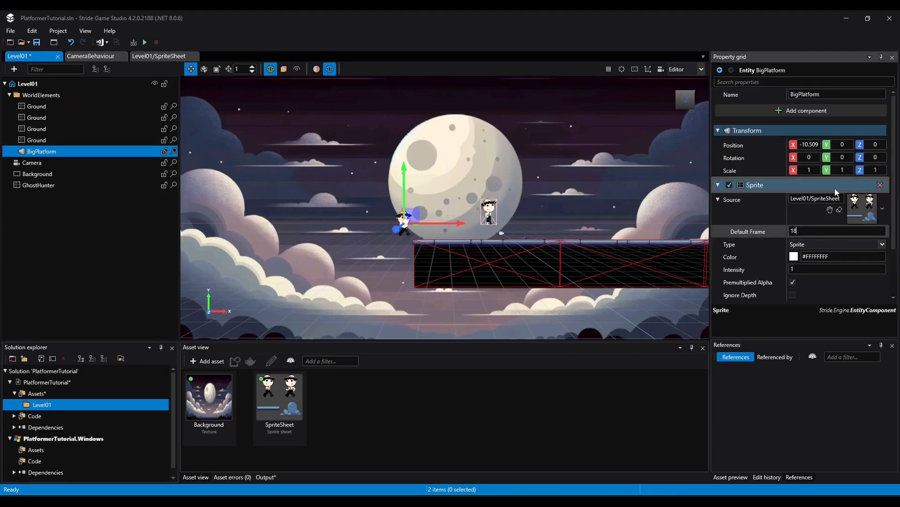
key("Return")
Move BigPlatform to about -10.2 on X and -1.6 on Y, next to the first Ground piece
left_click(413, 199)
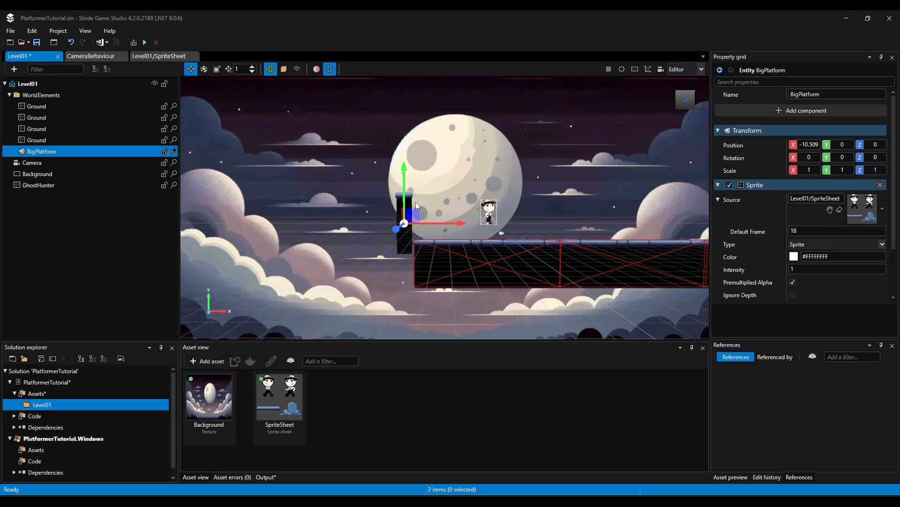
left_click_drag(438, 224, 441, 223)
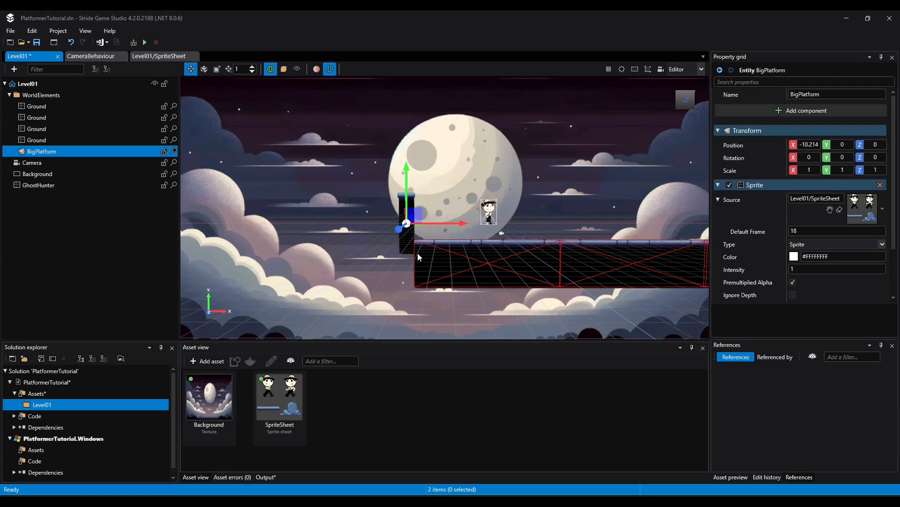
mouse_move(410, 179)
left_mouse_down()
mouse_move(407, 221)
mouse_move(410, 197)
left_mouse_up()
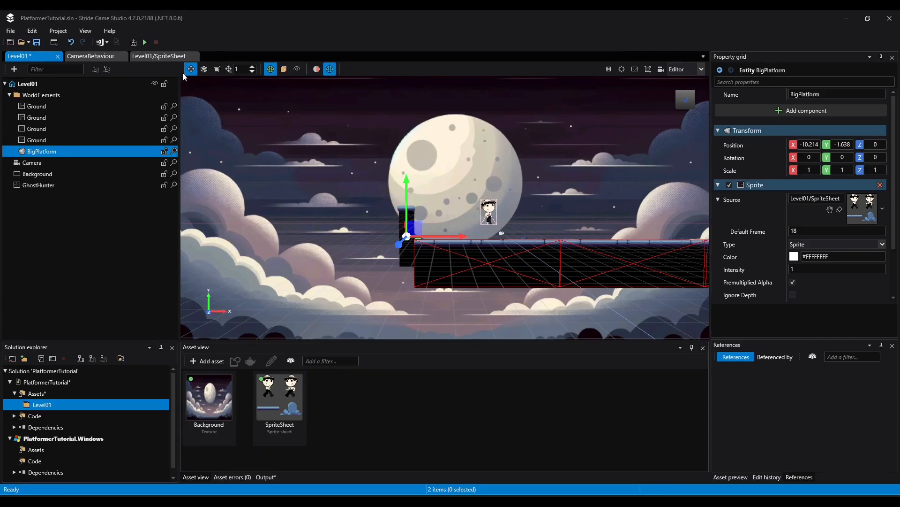
Scale BigPlatform to about 1.68 in Y and move it along X to about -12.8, away from the ground
left_click(217, 70)
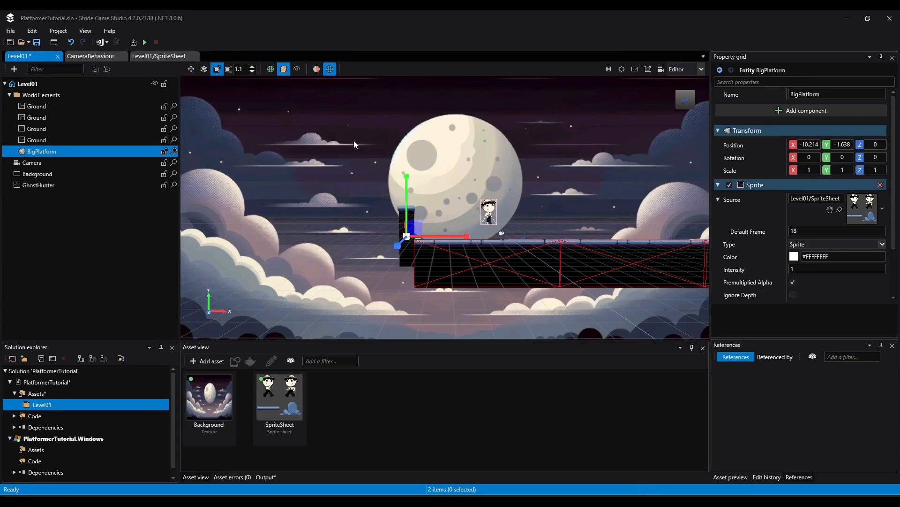
left_click_drag(402, 198, 418, 162)
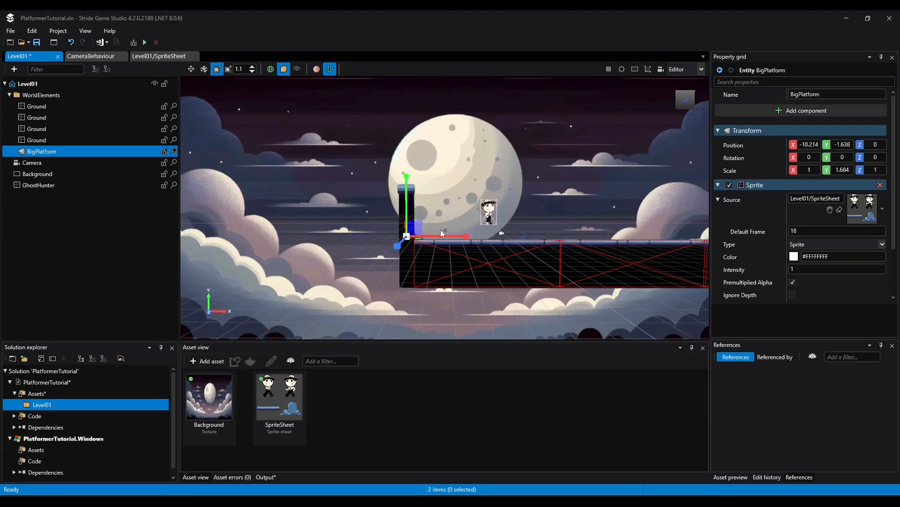
left_click(192, 69)
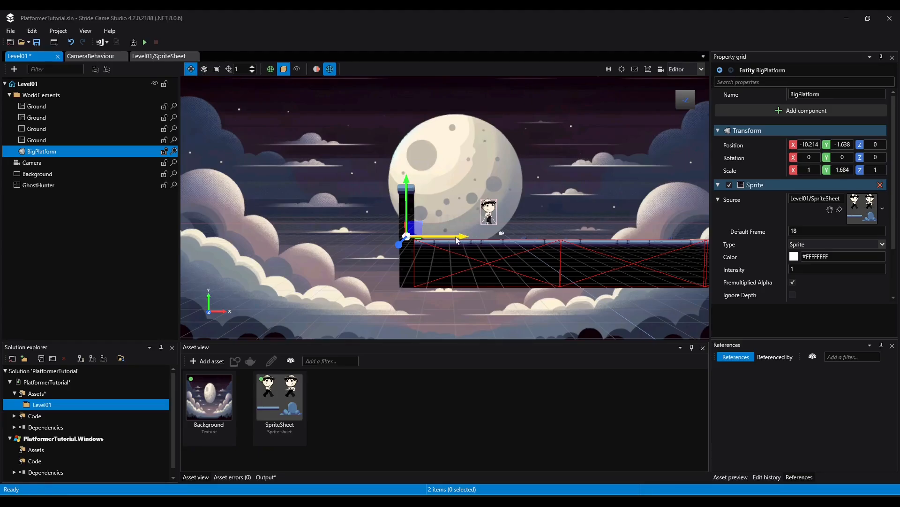
left_click_drag(455, 238, 421, 233)
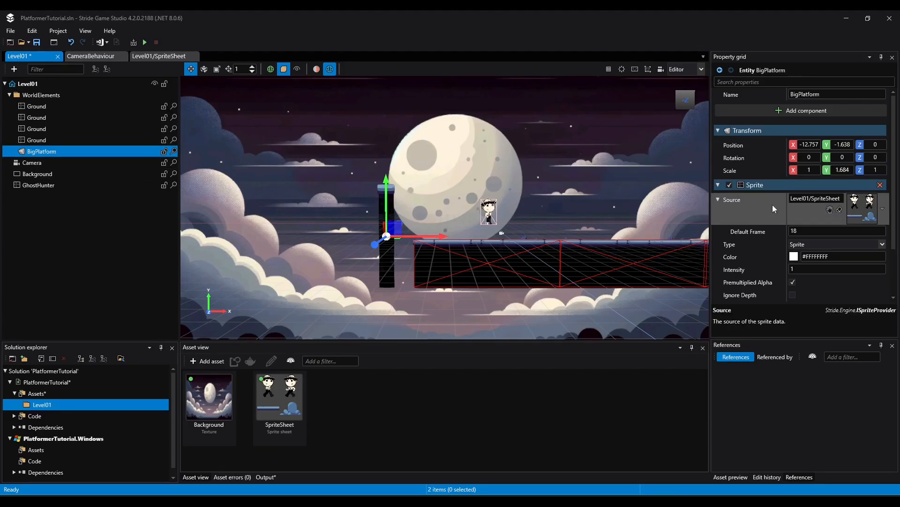
Add a Static collider physics component to BigPlatform
left_click(792, 112)
mouse_move(736, 214)
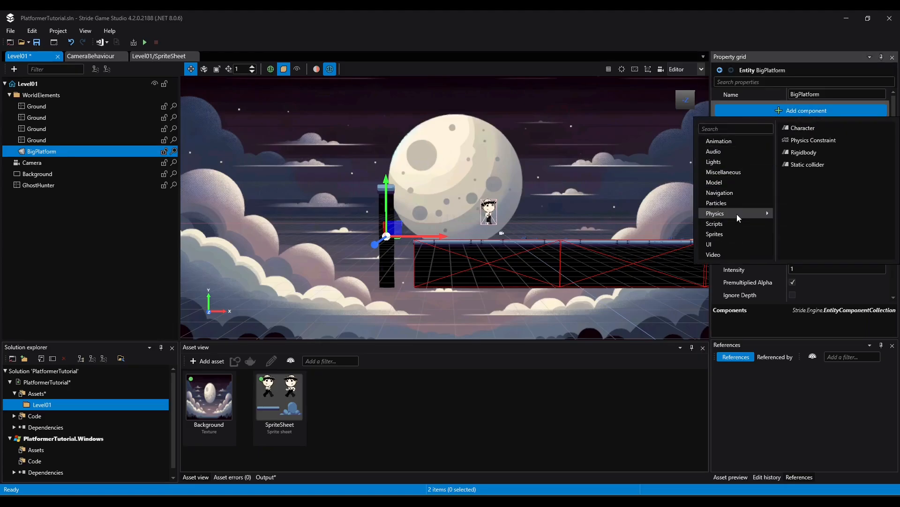
left_click(807, 165)
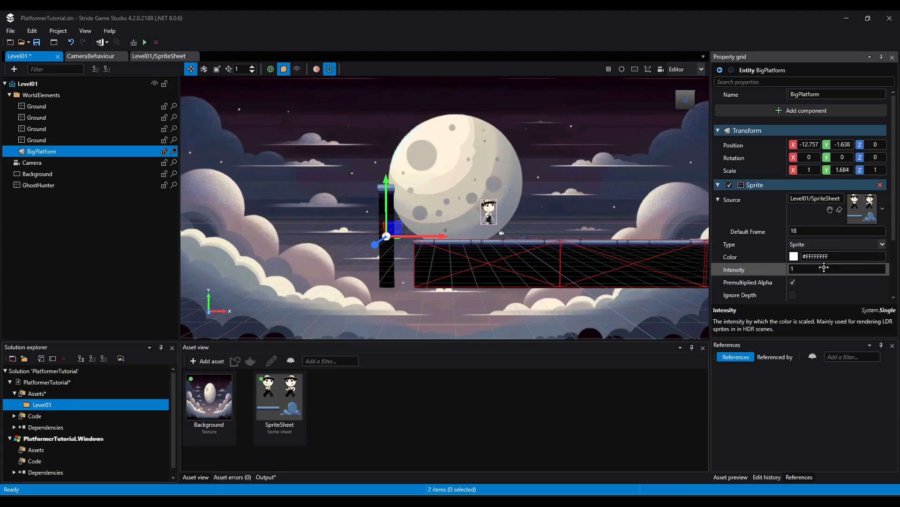
Add a Box collider shape to BigPlatform's static collider and make it 2D
scroll(763, 273, "down", 3)
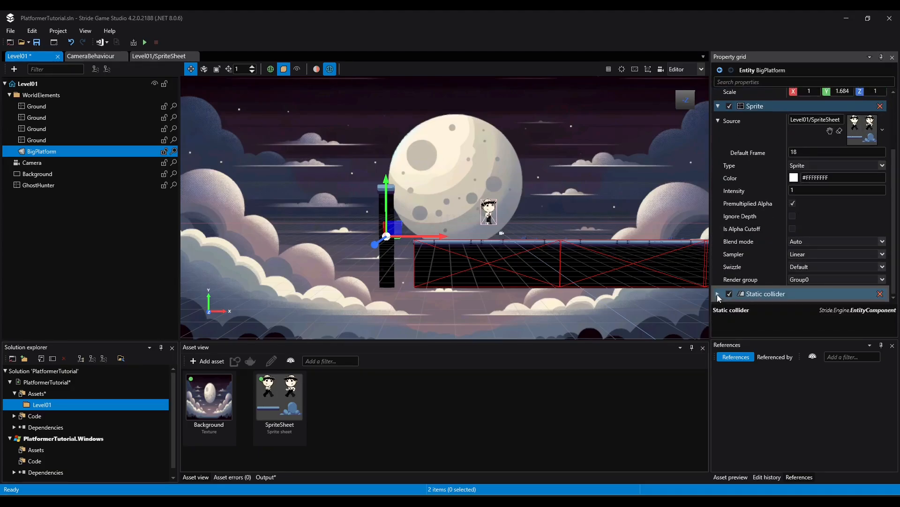
left_click(717, 294)
scroll(883, 268, "down", 3)
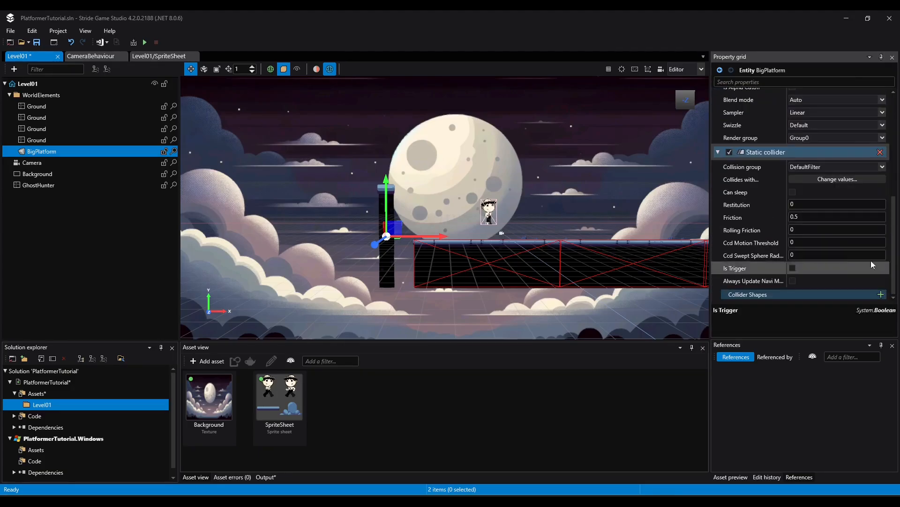
left_click(881, 294)
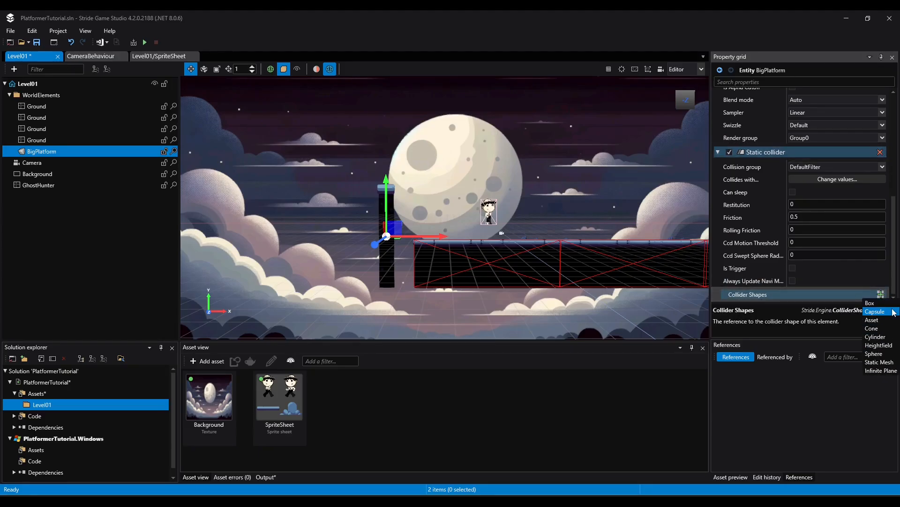
left_click(871, 303)
scroll(868, 282, "down", 3)
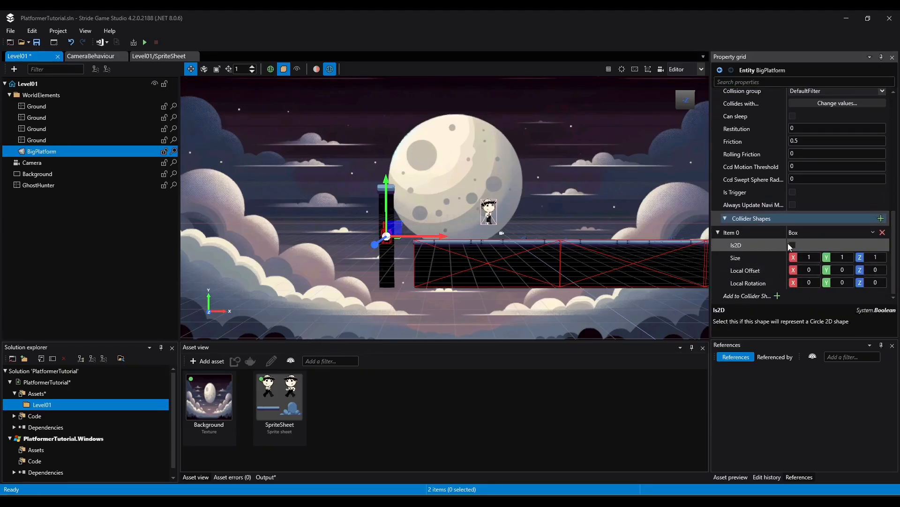
left_click(792, 244)
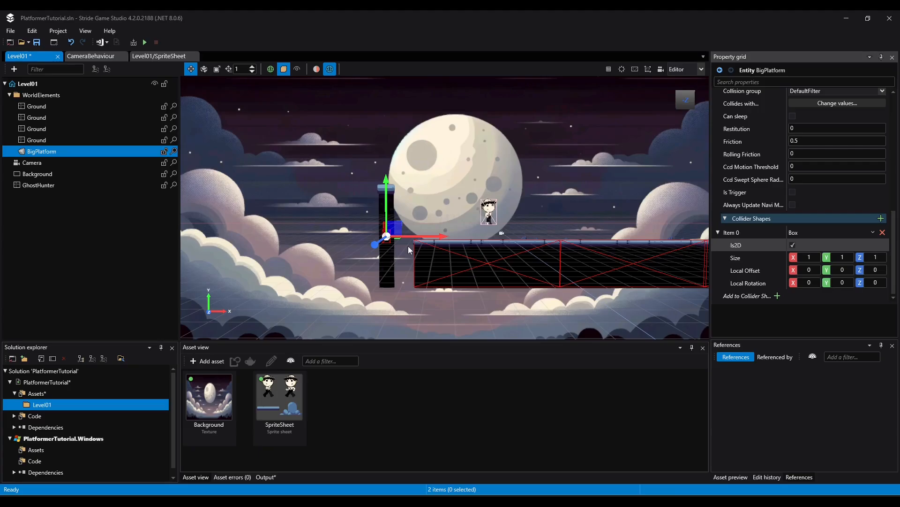
Set BigPlatform's box collider size to 1.9 in X and 7.8 in Y, and slide the platform along X against the first Ground piece
left_click_drag(809, 258, 818, 256)
scroll(373, 263, "up", 5)
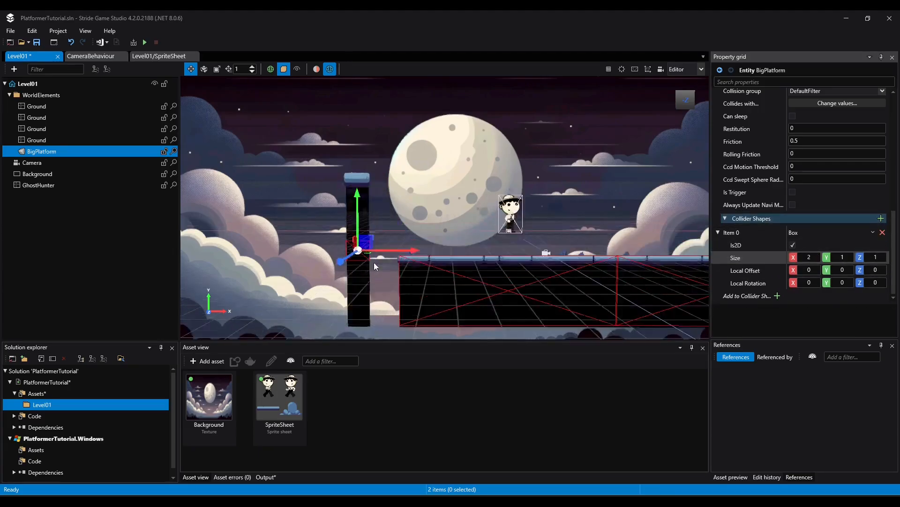
middle_click_drag(373, 263, 461, 209)
left_click_drag(808, 258, 864, 295)
middle_click_drag(553, 244, 564, 247)
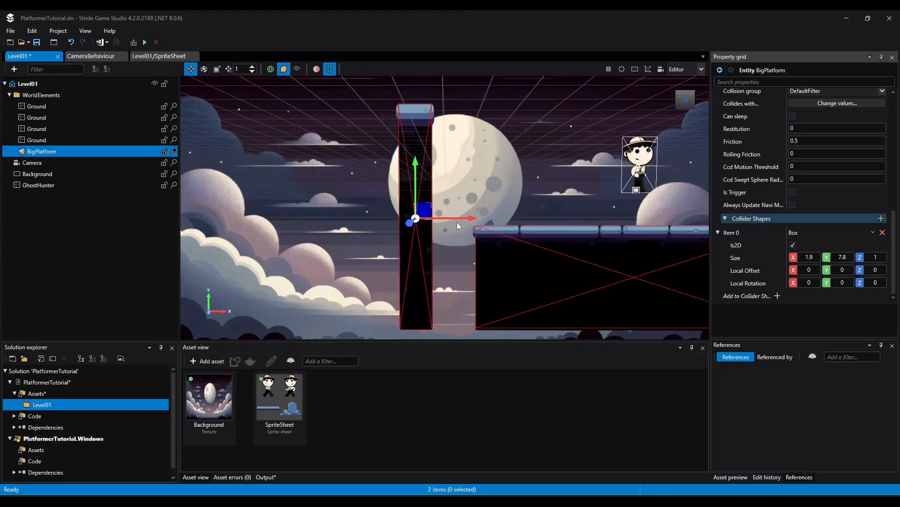
left_click_drag(449, 218, 495, 213)
middle_click_drag(495, 213, 456, 224)
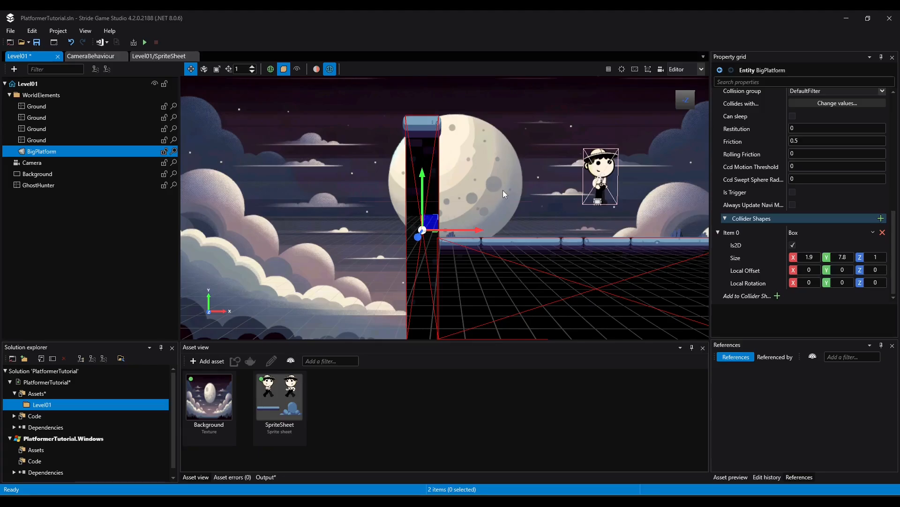
Save the project and run the game to test GhostHunter walking and jumping against BigPlatform, then close the game
left_click(37, 43)
left_click(144, 42)
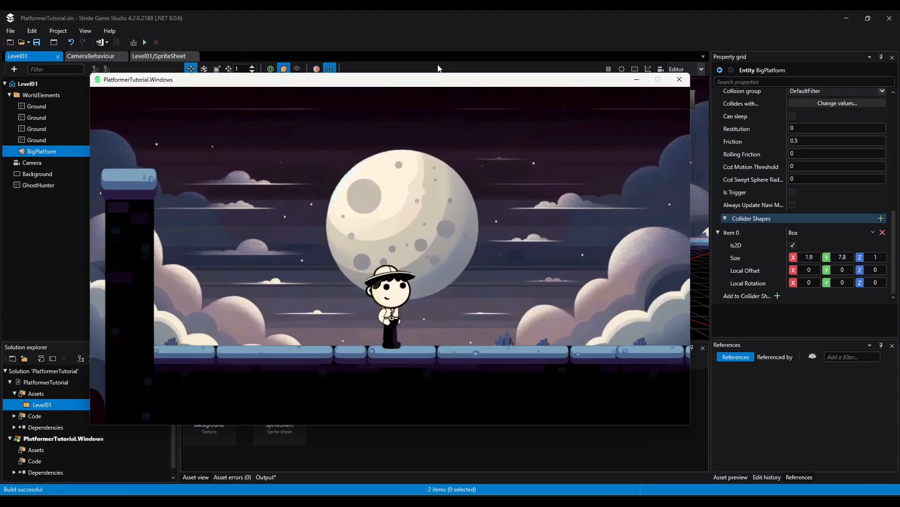
key("Left")
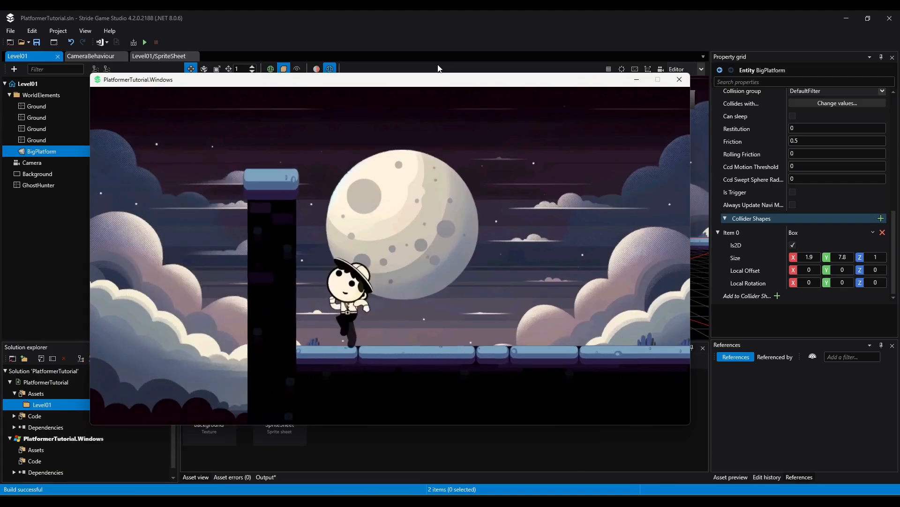
key("space")
key("space")
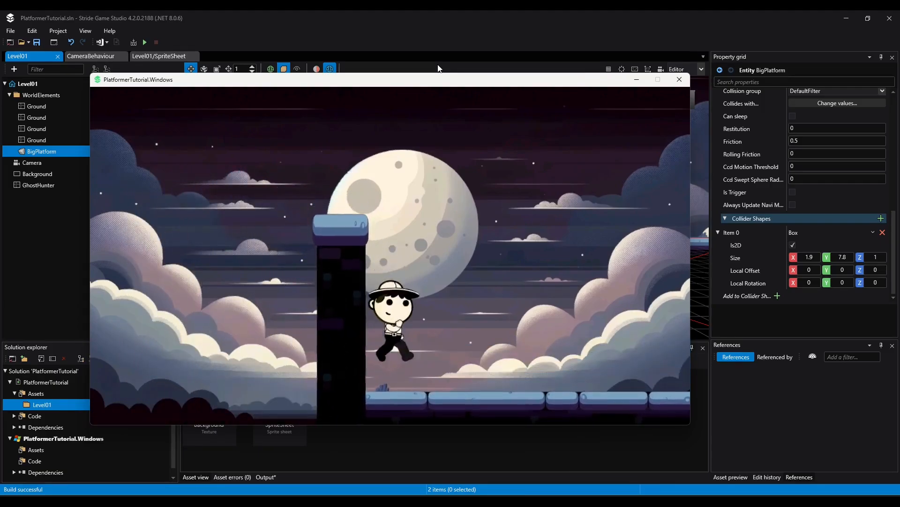
key("Right")
key("Left")
key("space")
key("space")
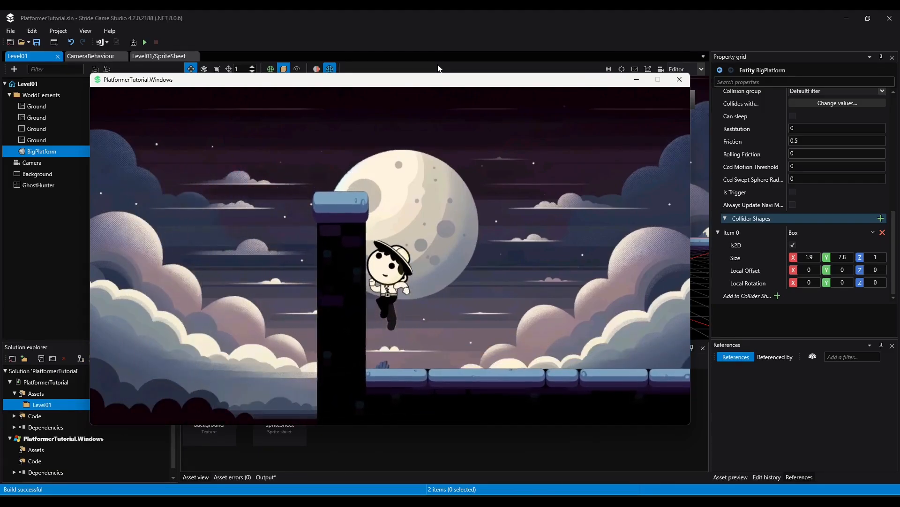
key("Right")
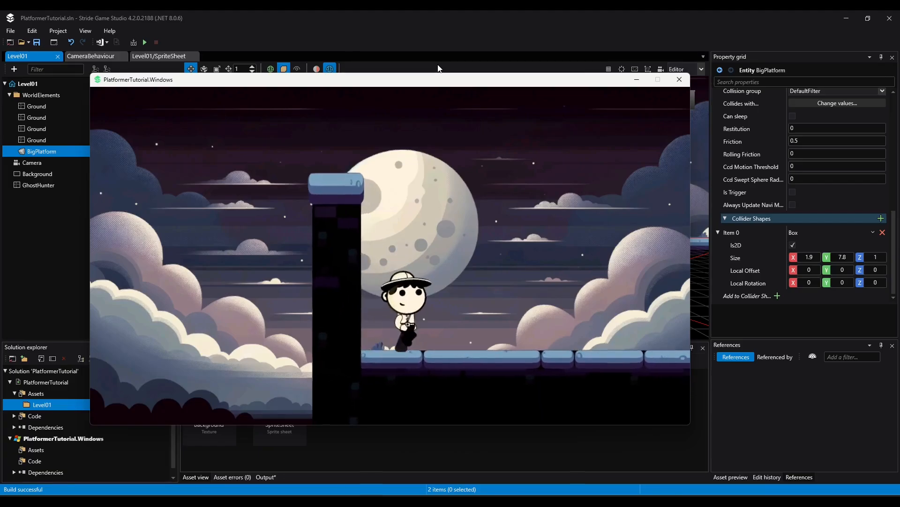
key("Left")
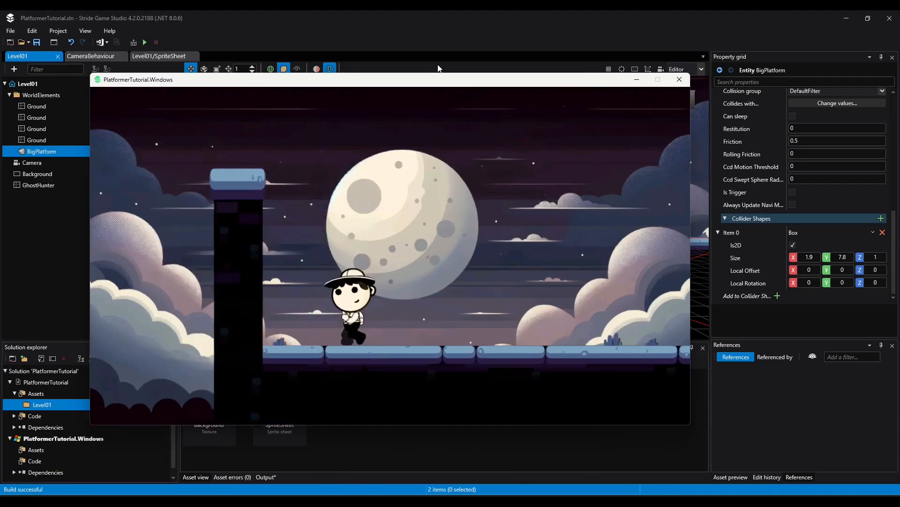
key("Right")
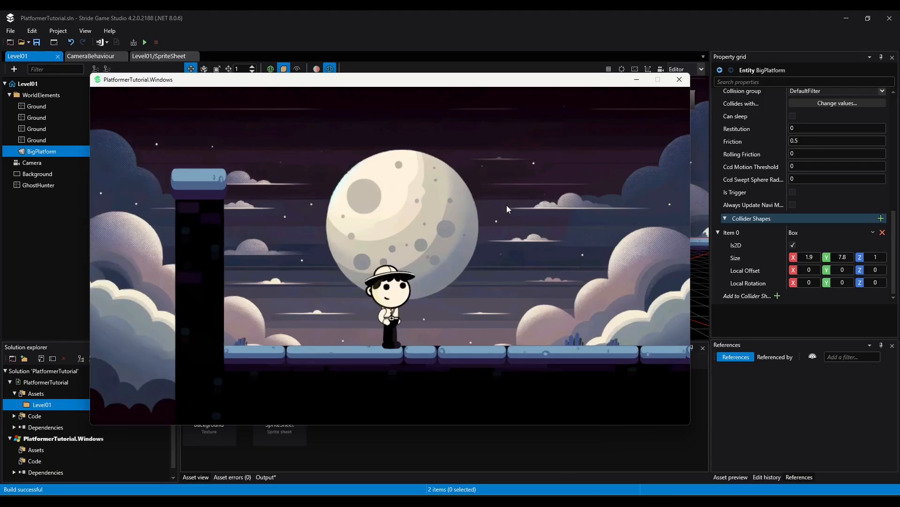
key("alt+F4")
Create an empty entity named MediumPlatform in the WorldElements folder
scroll(519, 203, "down", 5)
middle_click_drag(519, 202, 432, 169)
scroll(469, 192, "up", 1)
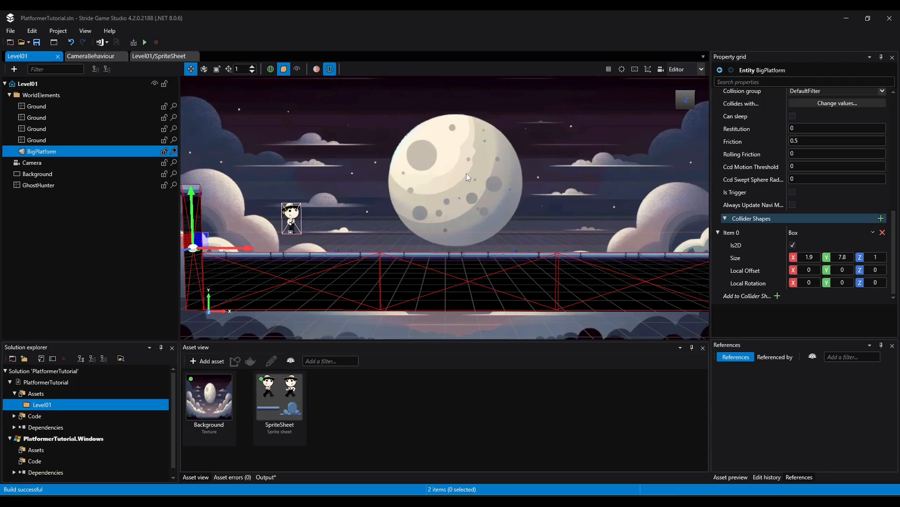
right_click(37, 97)
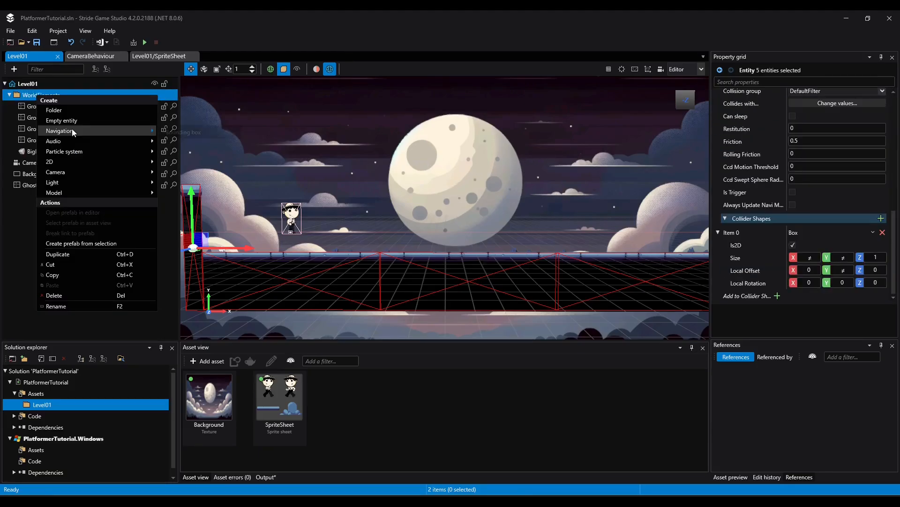
left_click(68, 122)
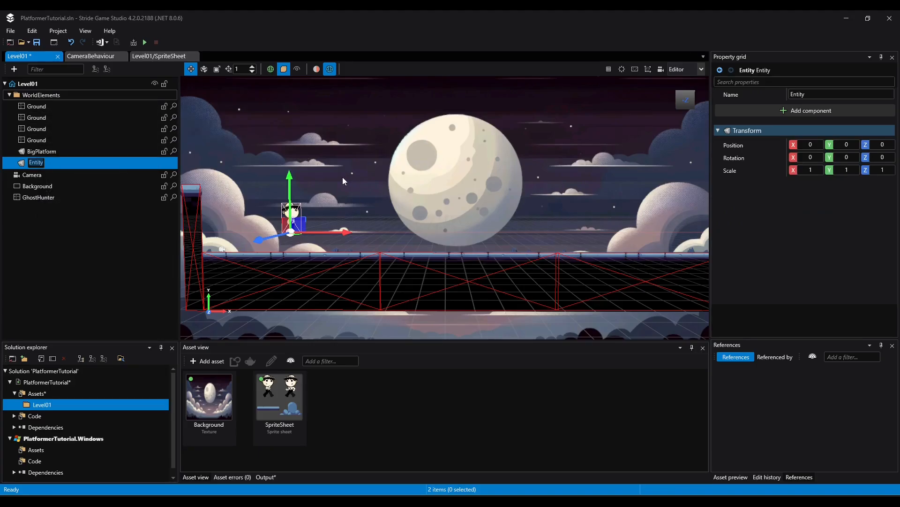
type("MediumPlatform")
key("Return")
Add another empty entity to the WorldElements folder and name it SmallPlatform
right_click(69, 96)
left_click(94, 119)
type("SmallPlatform")
key("Return")
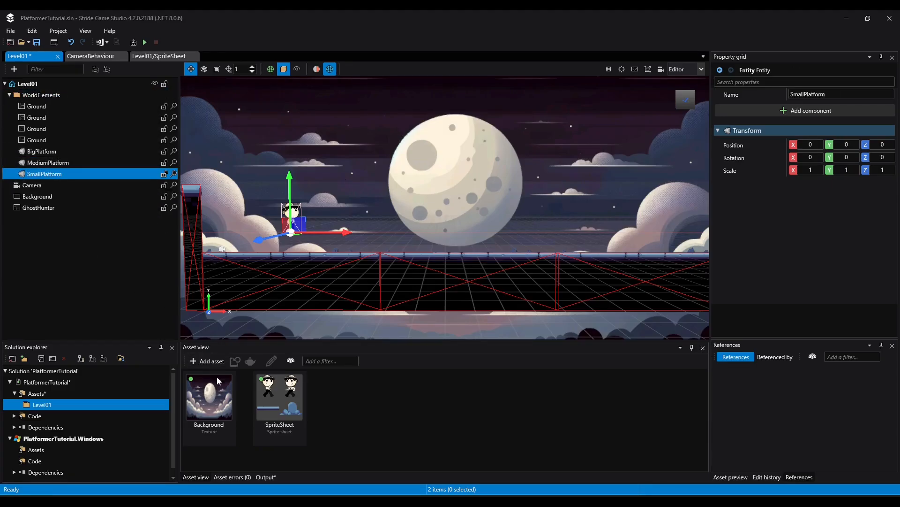
Look up the frame numbers of the Platform2, Platform3 and Platform4 sprites in the sprite sheet
double_click(265, 400)
left_click(12, 168)
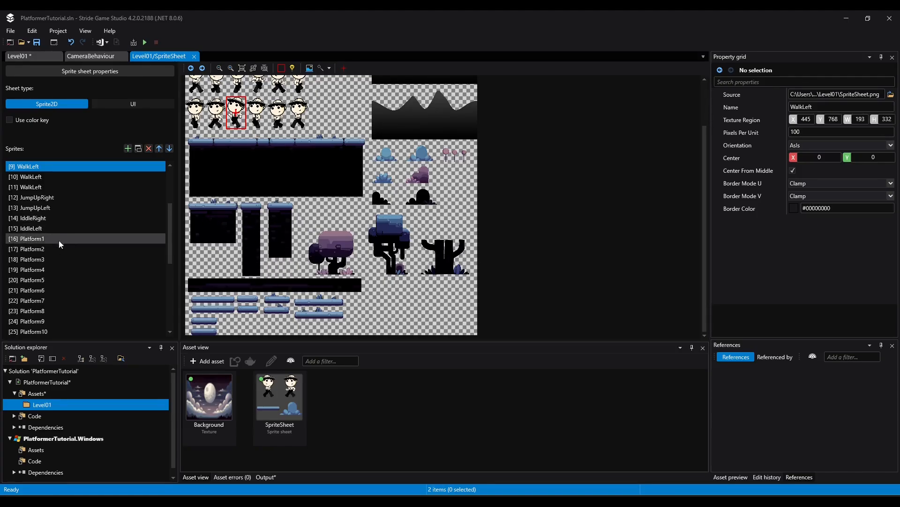
left_click(44, 258)
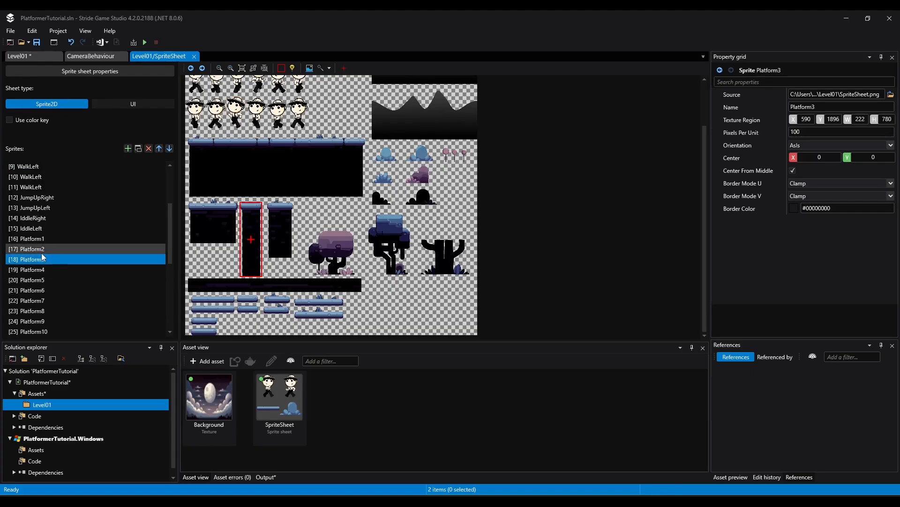
left_click(40, 251)
left_click(39, 239)
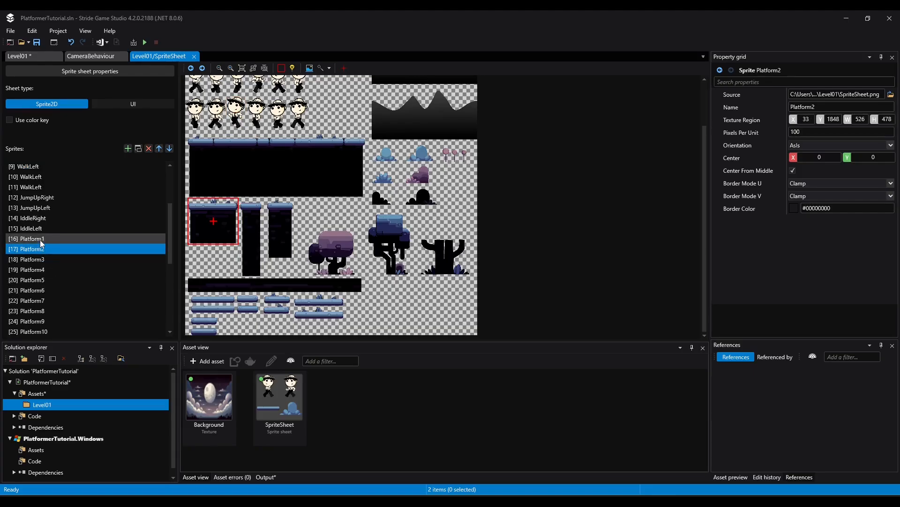
left_click(35, 271)
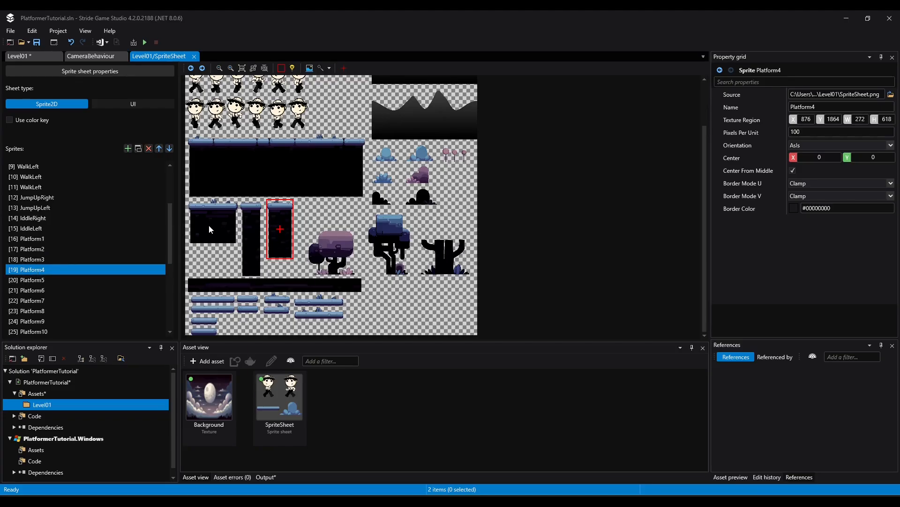
Give MediumPlatform in Level01 the SpriteSheet sprite with default frame 17 and place it at about 12.5 on X and 1.06 on Y
left_click(28, 56)
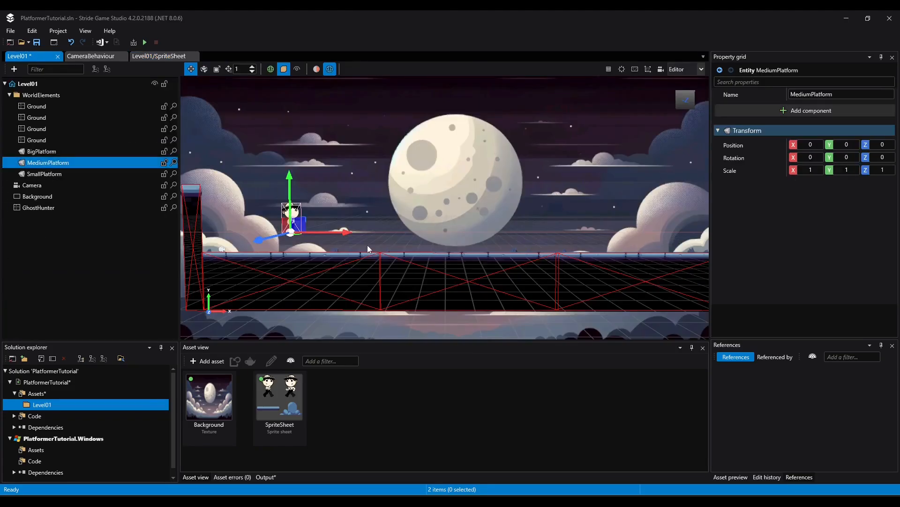
left_click_drag(280, 396, 821, 211)
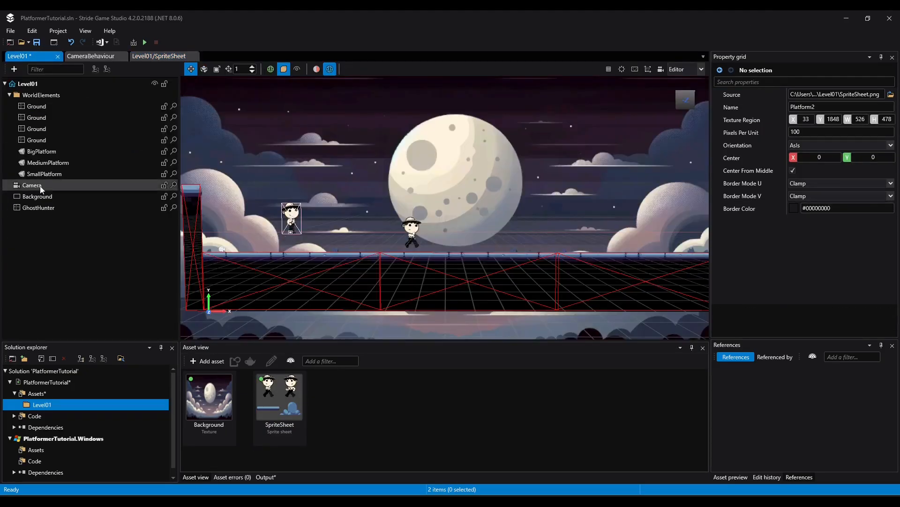
double_click(48, 162)
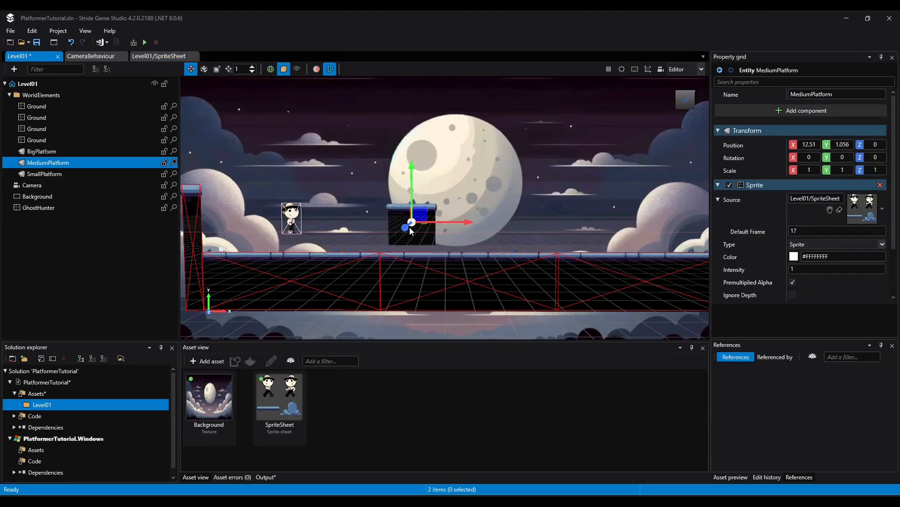
Add a Static collider component with a 2D Box collider shape to MediumPlatform
left_click(801, 111)
left_click(745, 212)
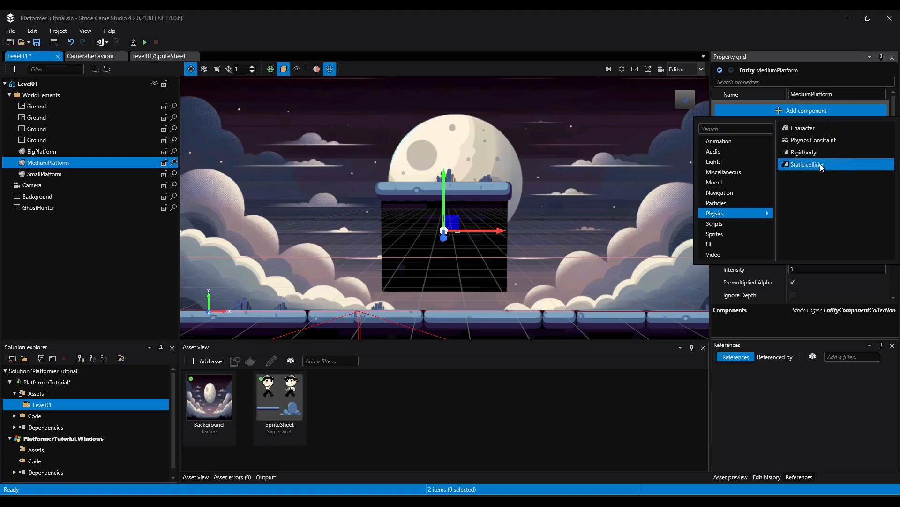
left_click(820, 167)
scroll(838, 243, "down", 6)
left_click(777, 296)
scroll(810, 249, "down", 3)
left_click(793, 245)
Set MediumPlatform's box collider size to 4.8 in X and 4.2 in Y, with a Y local offset of -0.25
left_click(809, 257)
type("2")
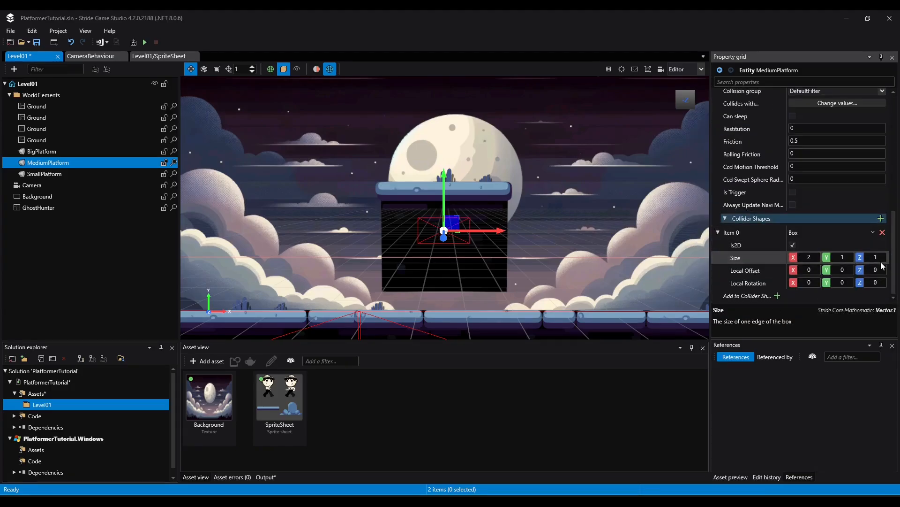
type("8")
left_click(842, 257)
type("4")
left_click(842, 270)
type("2")
key("BackSpace")
type("-1")
key("BackSpace")
type("0.2")
left_click(850, 258)
type("4.2")
left_click(850, 270)
type("-0.3")
key("BackSpace")
type("25")
scroll(552, 228, "up", 4)
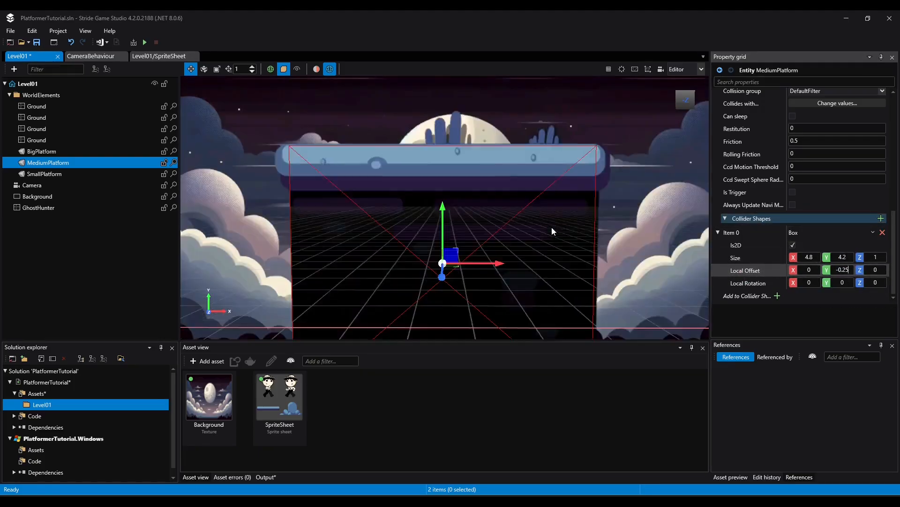
scroll(552, 228, "down", 12)
scroll(550, 228, "up", 8)
key("ctrl+z")
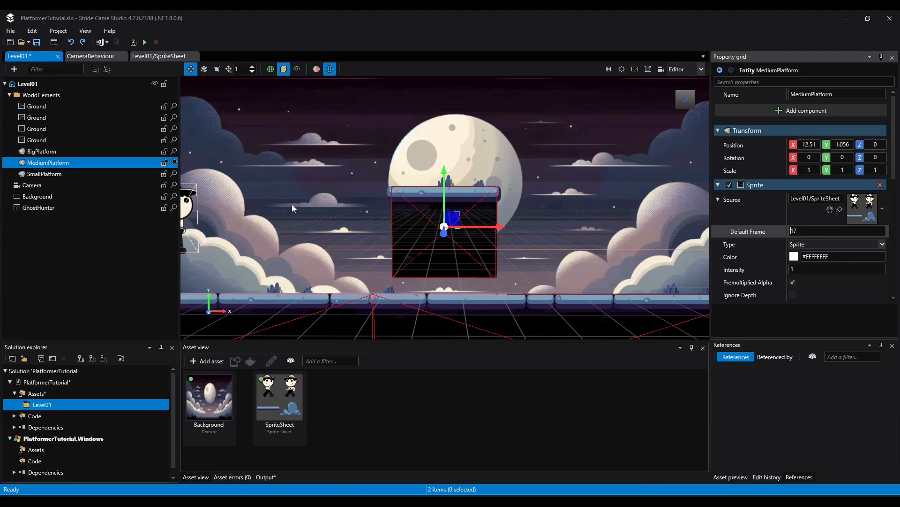
Rename the MediumPlatform entity that carries the frame 17 sprite to SmallPlatform
right_click(39, 162)
key("Escape")
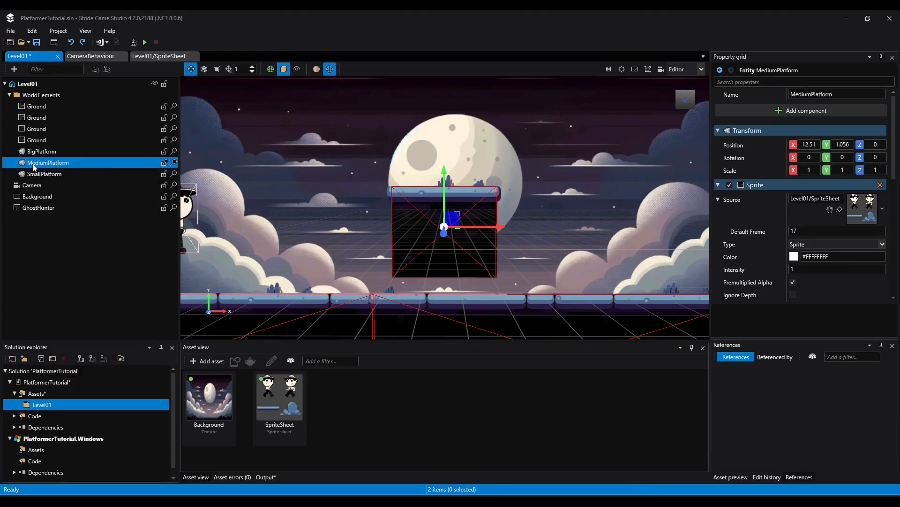
left_click(69, 161)
left_click(50, 162)
key("BackSpace")
key("BackSpace")
key("BackSpace")
key("BackSpace")
key("BackSpace")
key("BackSpace")
type("Small")
key("Return")
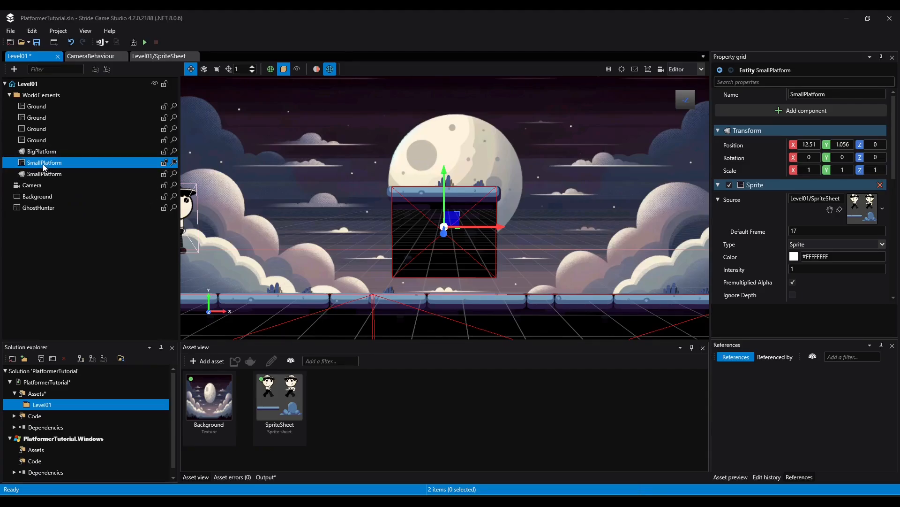
Rename the other SmallPlatform entity, which has no components yet, to MediumPlatform and select it
right_click(40, 176)
left_click(106, 206)
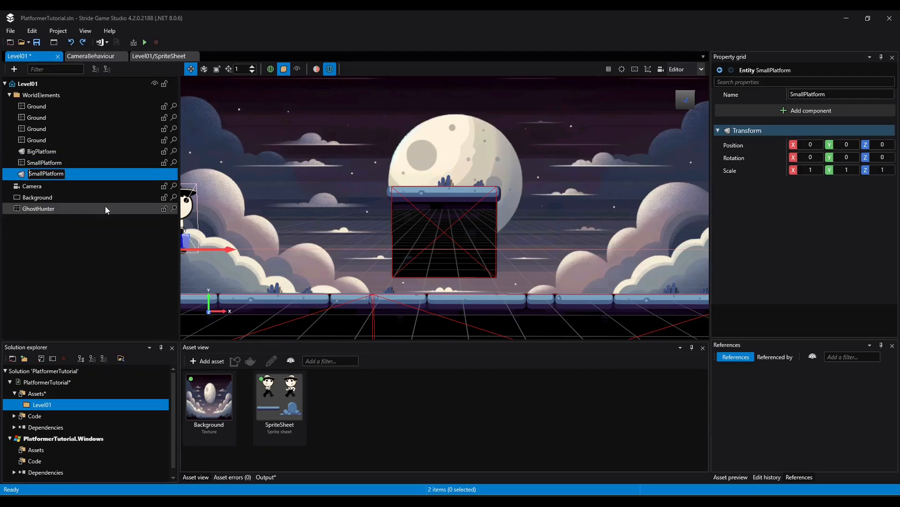
key("Delete")
key("Delete")
key("Delete")
key("Delete")
type("Medium")
key("Return")
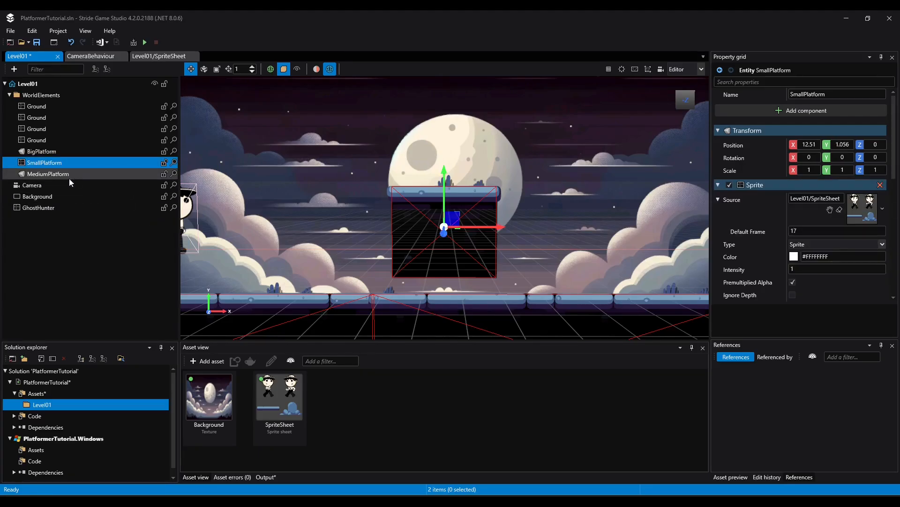
left_click(49, 174)
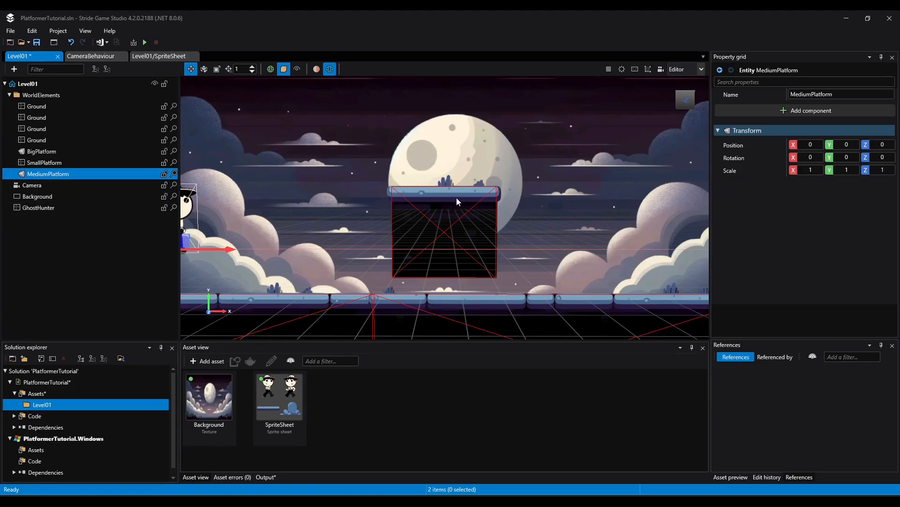
Add a Sprite component to MediumPlatform with SpriteSheet as its source and default frame 19, and raise the platform in the scene
left_click(806, 110)
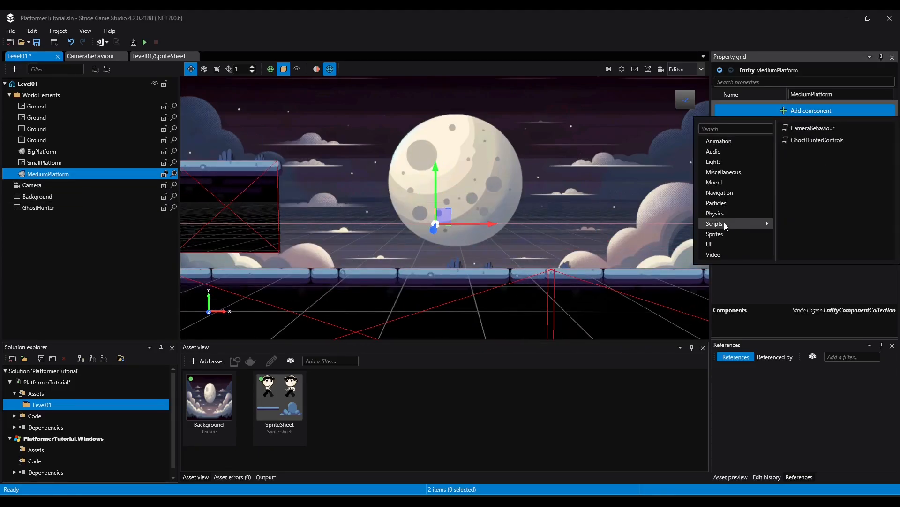
mouse_move(716, 232)
left_click(801, 128)
left_click_drag(280, 396, 862, 208)
left_click(837, 231)
type("1719")
left_click_drag(440, 184, 441, 148)
Add a Static collider component with a box collider shape marked as 2D to the MediumPlatform entity holding the column sprite
left_click(805, 110)
left_click(820, 166)
scroll(830, 197, "down", 10)
left_click(881, 294)
left_click(793, 245)
Set MediumPlatform's box collider size to 2.4 in X and 5.7 in Y, with a Y local offset of -0.1
left_click(809, 258)
type("53")
key("Return")
key("BackSpace")
left_click(842, 257)
type("5.5")
key("Return")
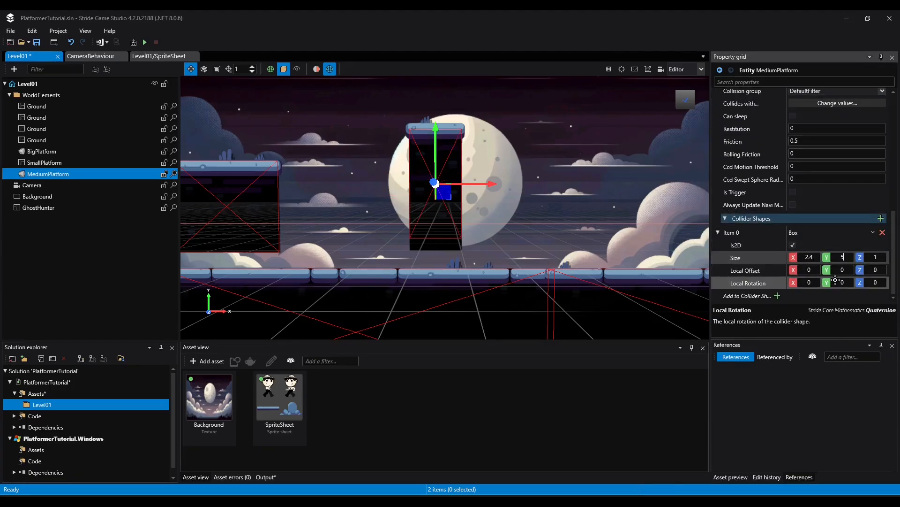
left_click(842, 270)
type("-0.1")
left_click(842, 257)
type("5.7")
key("Return")
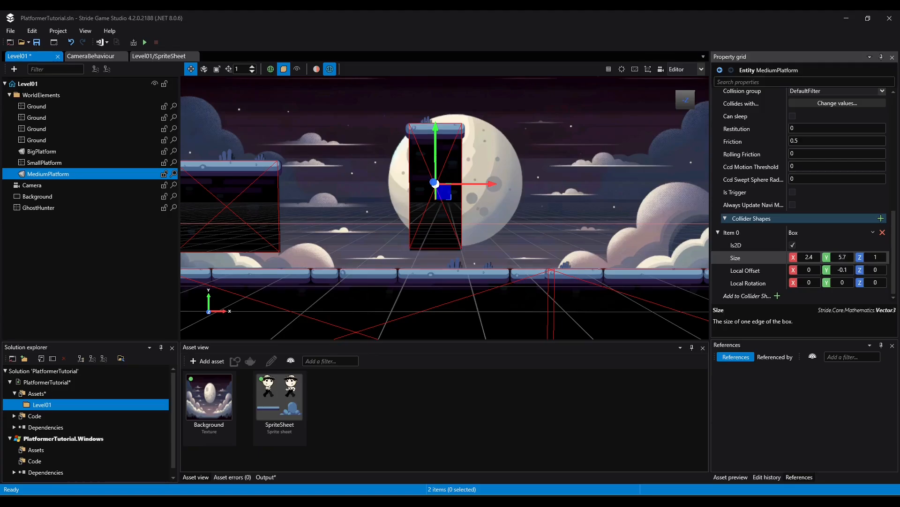
Duplicate SmallPlatform once and MediumPlatform twice, and arrange the platforms as two stepped groups along the ground
left_click_drag(489, 184, 440, 184)
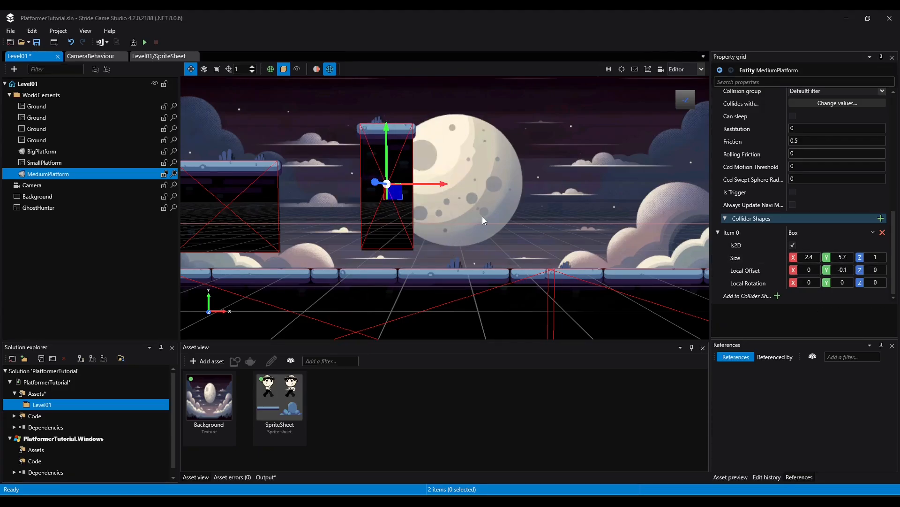
scroll(564, 186, "down", 3)
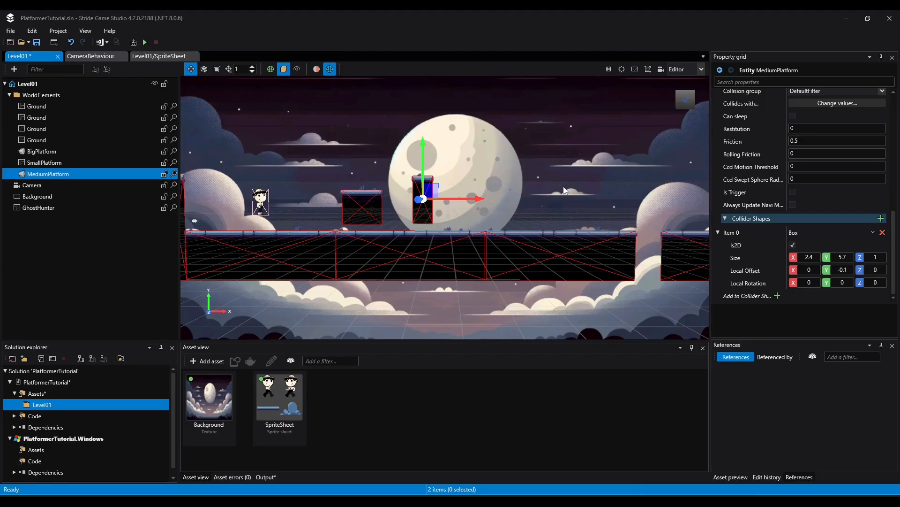
left_click(366, 203)
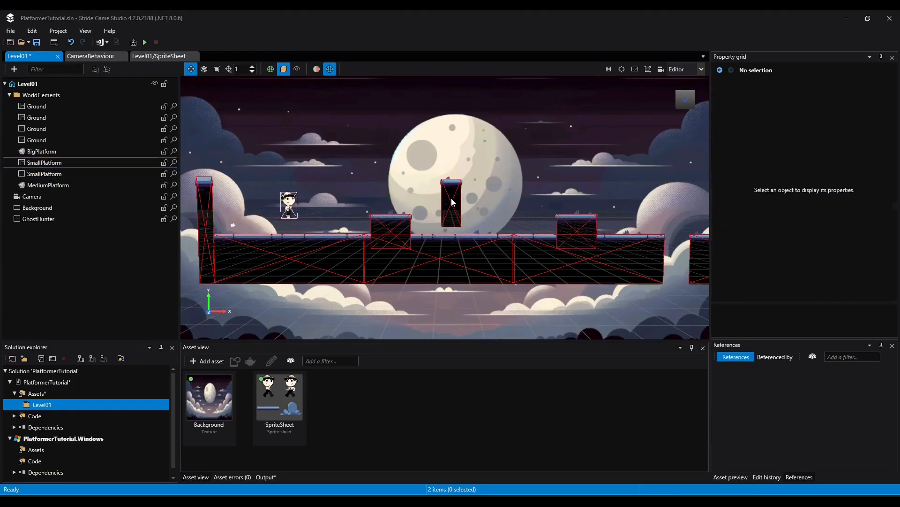
left_click(43, 174)
left_click(44, 186)
left_click_drag(451, 173, 451, 196)
left_click_drag(485, 225, 558, 245)
key("ctrl+d")
key("ctrl+d")
left_click_drag(532, 206, 532, 212)
left_click(419, 221)
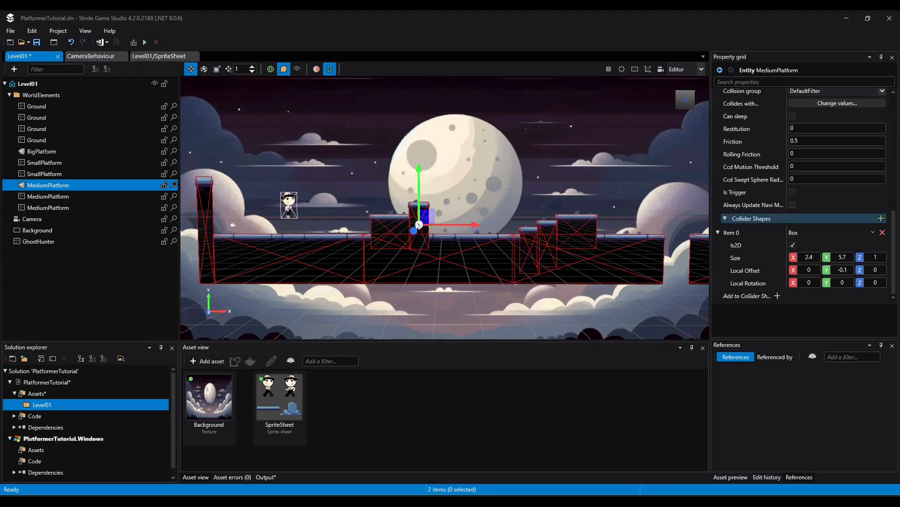
Save the level and run the game, moving and jumping GhostHunter over the first group of platforms
left_click(38, 46)
left_click(144, 42)
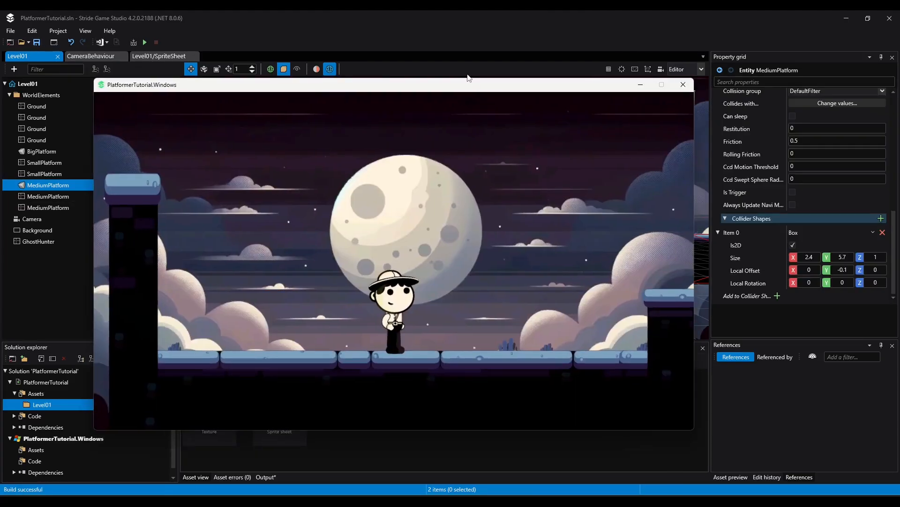
key("Right")
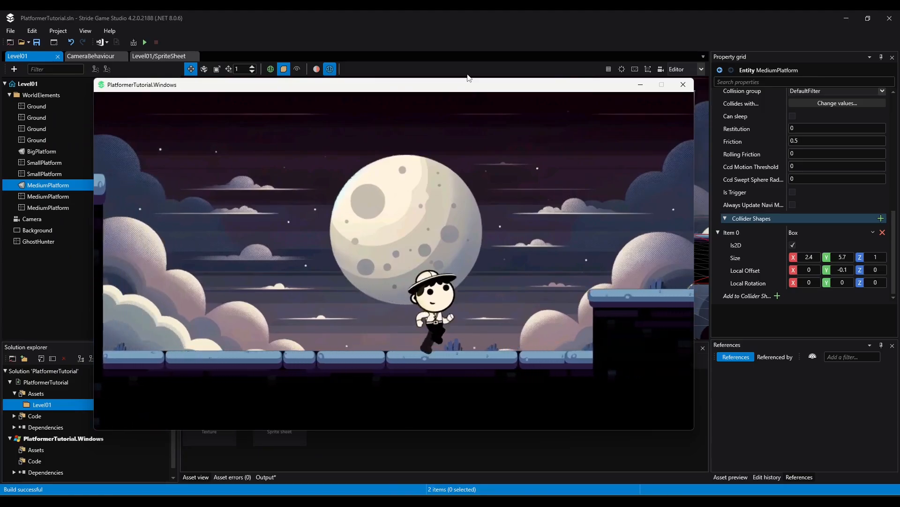
key("space")
key("Left")
key("Right")
key("space")
key("Right")
key("space")
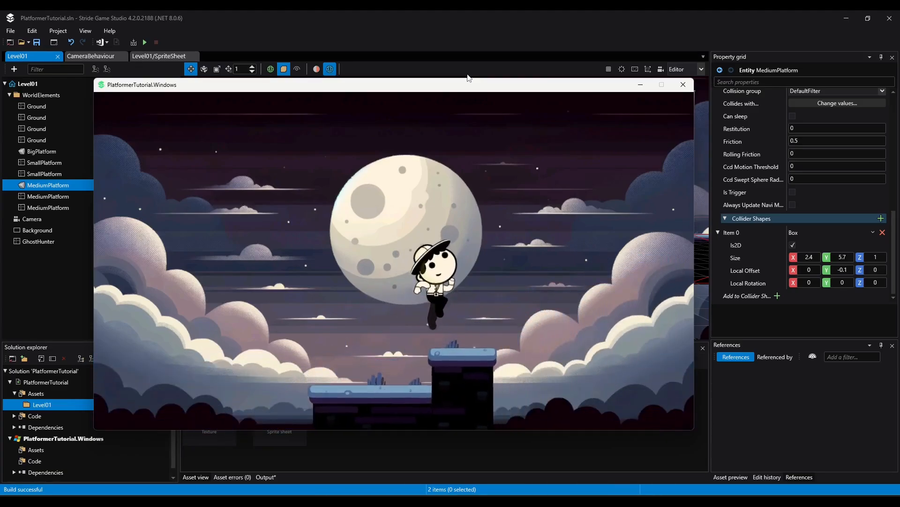
key("Right")
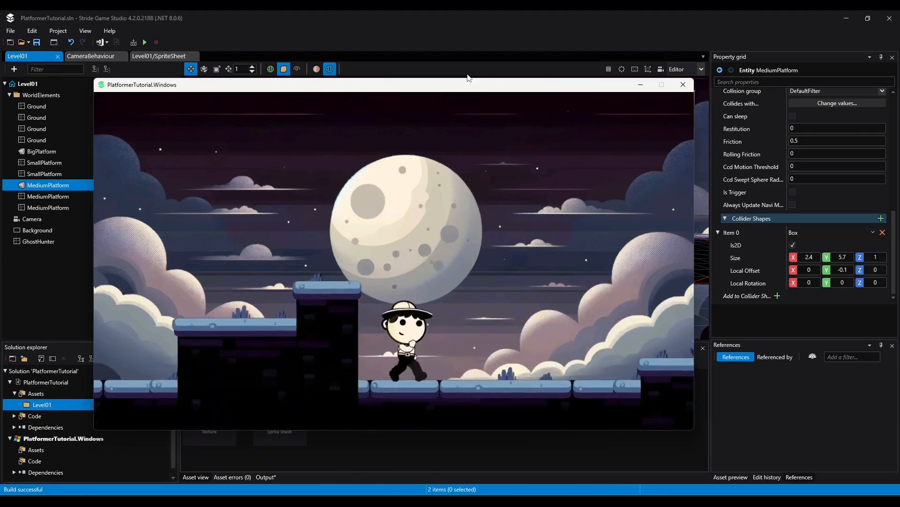
Test the second group of platforms and the ground gap by jumping GhostHunter over them in both directions
key("space")
key("Right")
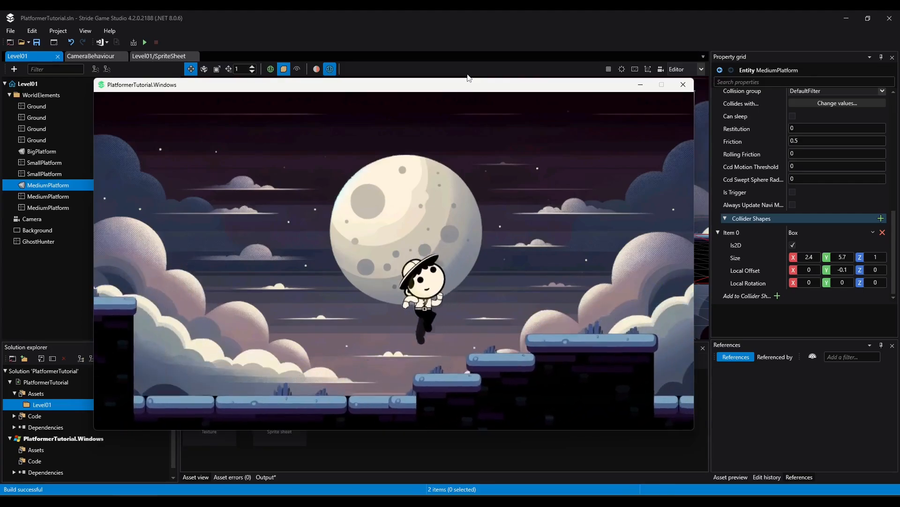
key("space")
key("Right")
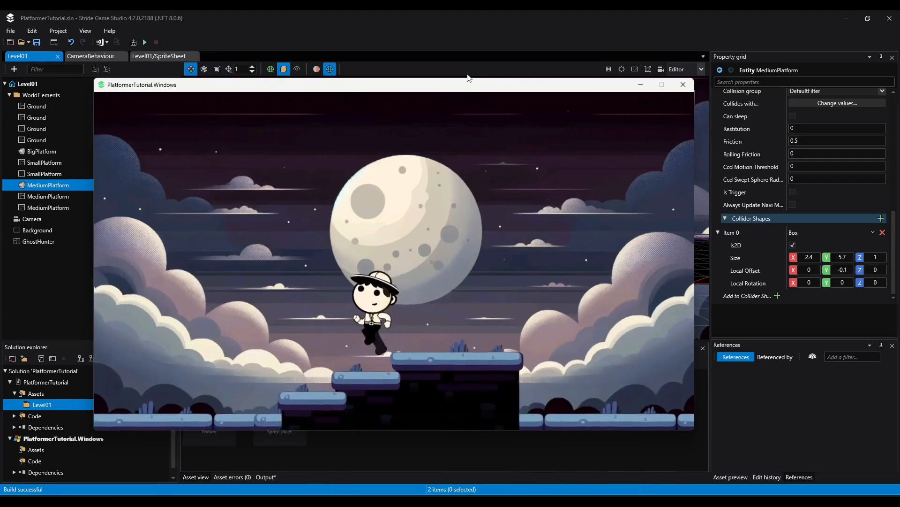
key("Right")
key("space")
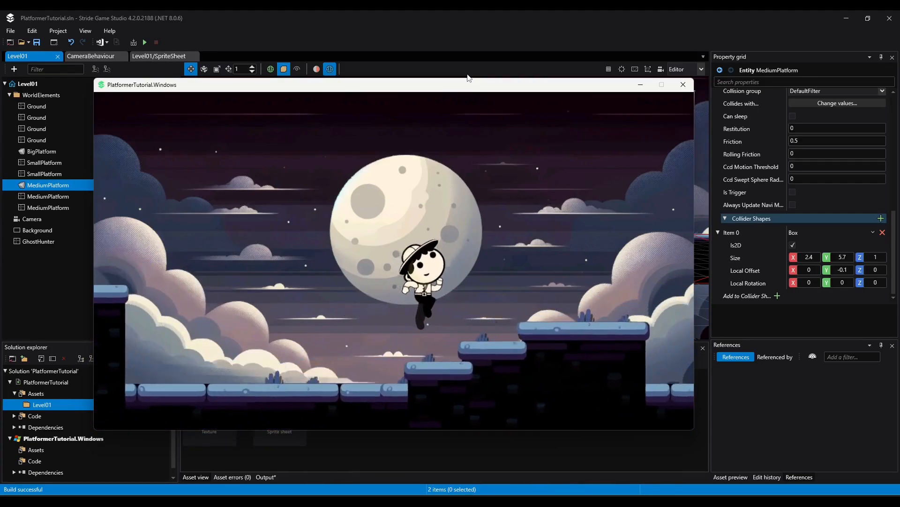
key("Right")
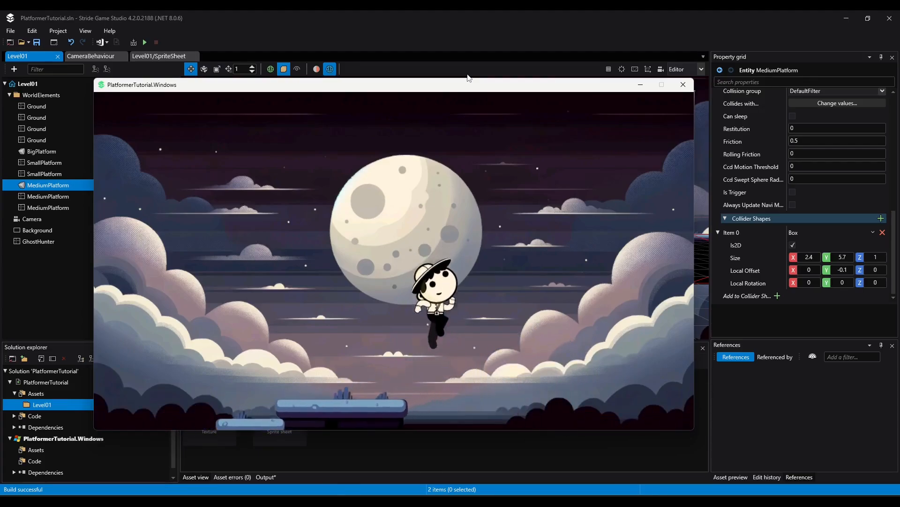
key("space")
key("Right")
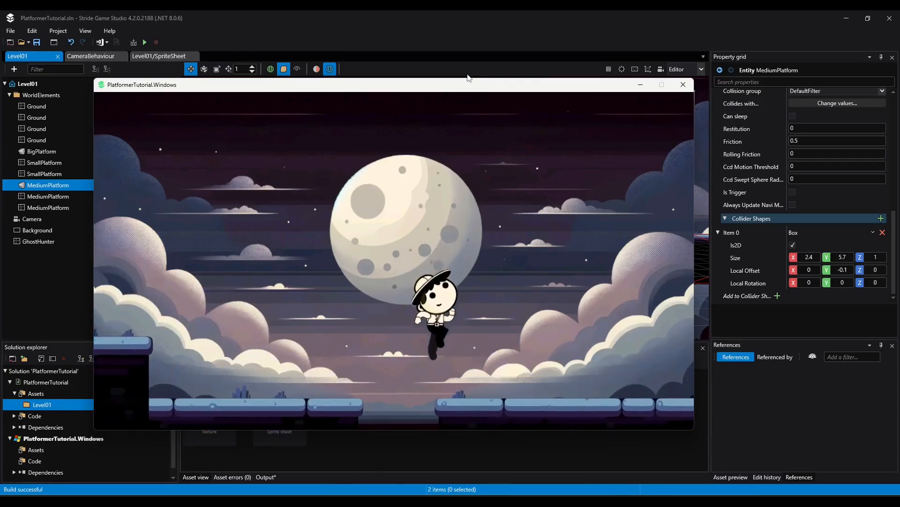
key("Left")
key("space")
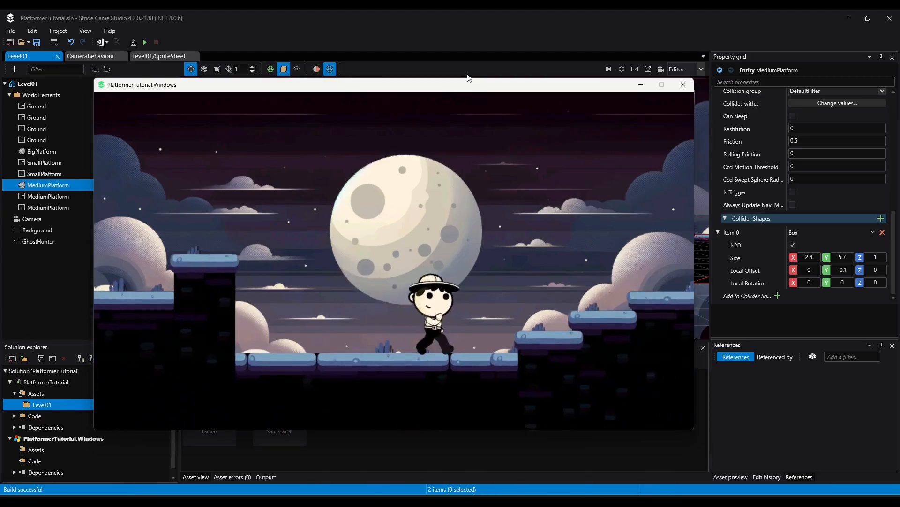
key("Left")
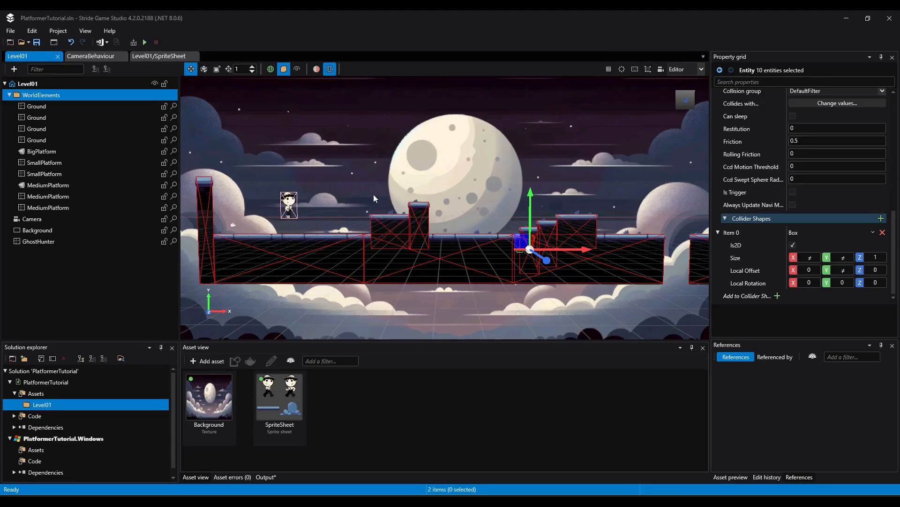
Create an empty entity under WorldElements and move it along X to about -5.5
right_click(43, 97)
key("Escape")
right_click(45, 99)
left_click(65, 118)
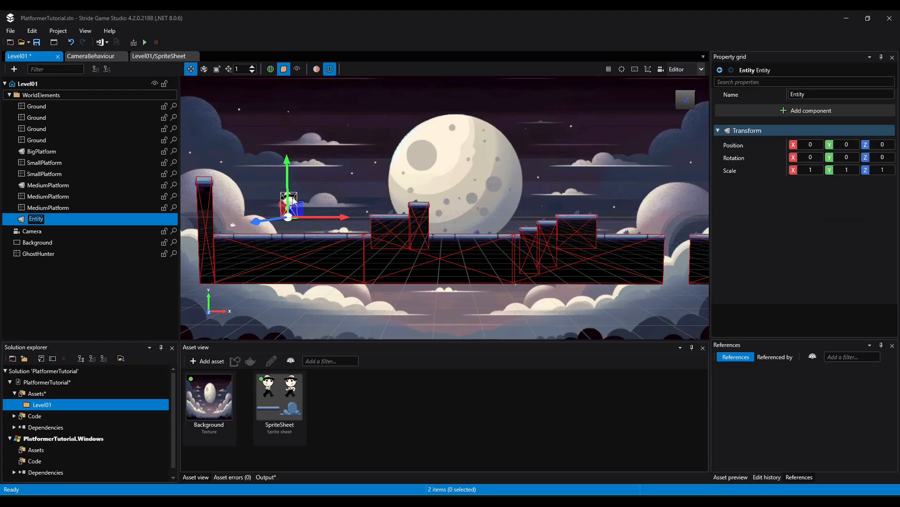
middle_click_drag(203, 227, 327, 222)
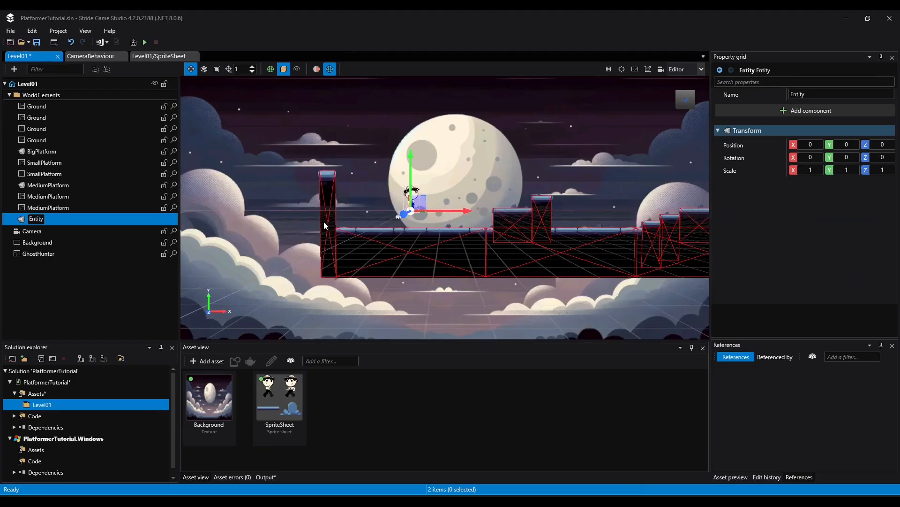
left_click_drag(435, 213, 367, 219)
key("f")
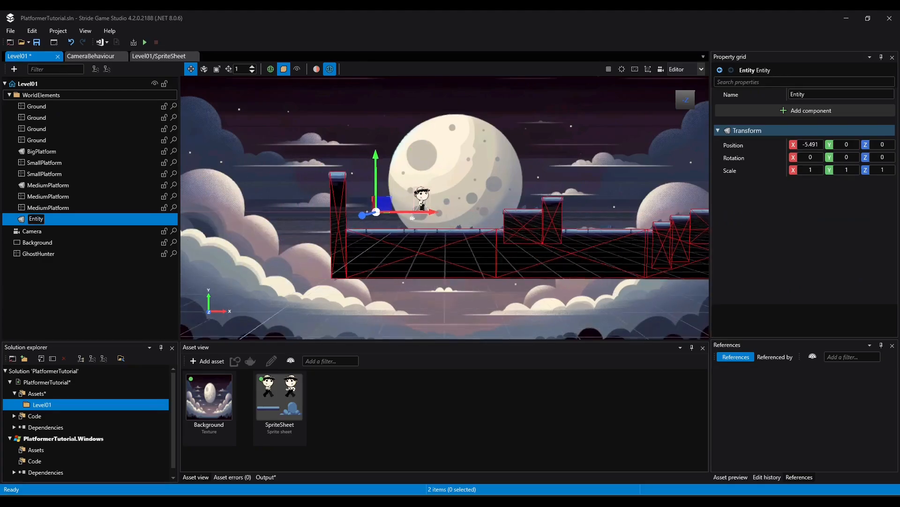
middle_click_drag(566, 219, 490, 246)
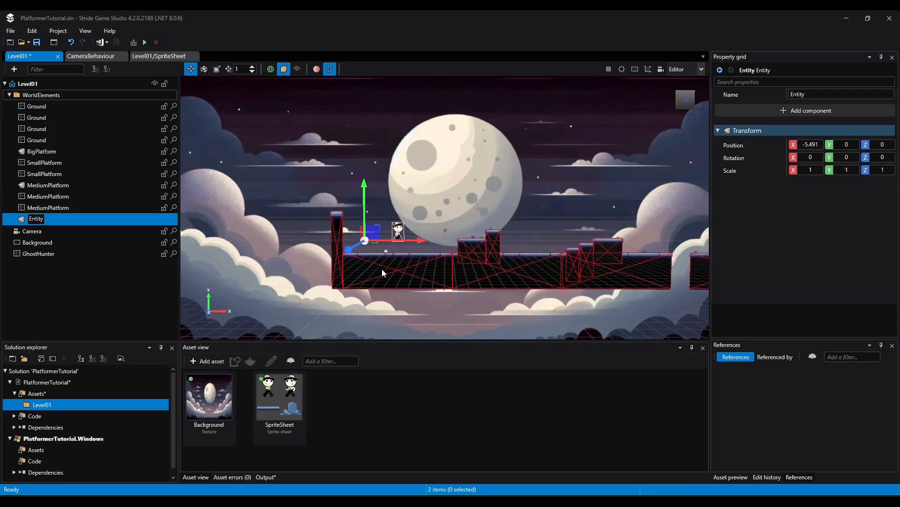
middle_click_drag(323, 294, 391, 288)
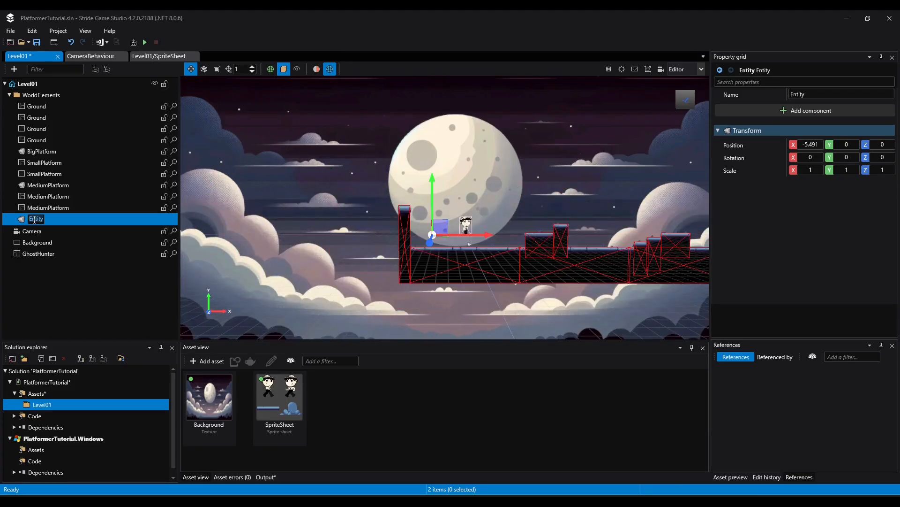
Rename the new empty entity to Hill1
type("Hill1")
key("Return")
right_click(62, 221)
left_click(106, 228)
key("ctrl+z")
Create a second empty entity under WorldElements and name it Hill2
right_click(54, 97)
left_click(101, 104)
type("Hill2")
key("Return")
Add a Sprite component to the Hill1 entity
left_click(32, 218)
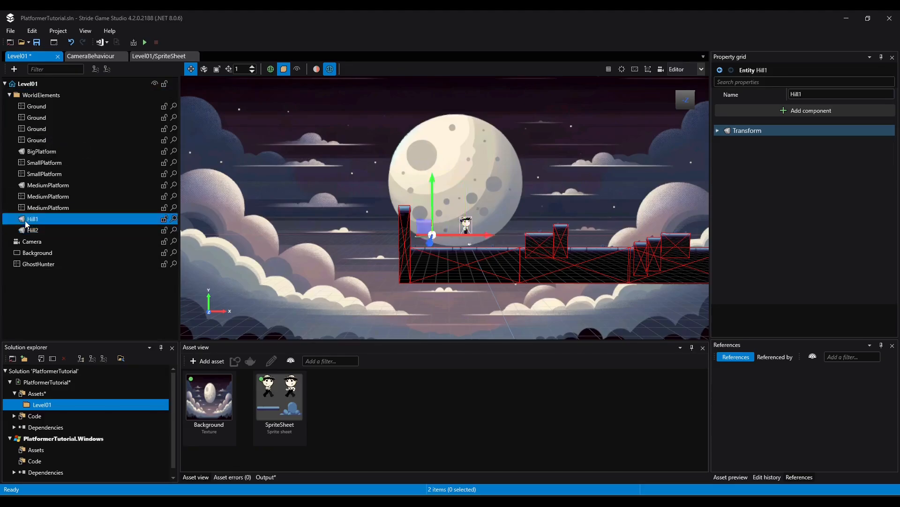
left_click(805, 110)
left_click(807, 127)
Open SpriteSheet and examine the texture regions of its existing bush and tree sprites
double_click(296, 395)
scroll(137, 196, "up", 2)
left_click(21, 249)
left_click(29, 280)
left_click(28, 301)
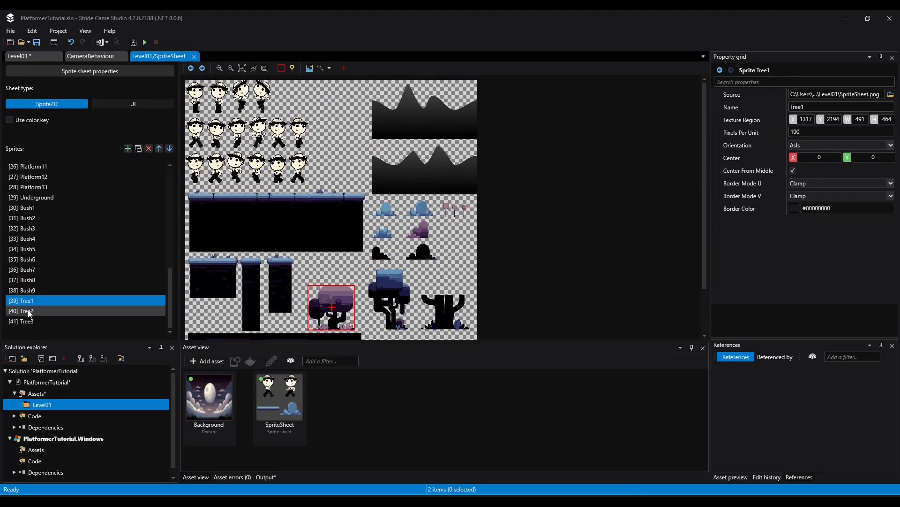
left_click(29, 312)
left_click(32, 322)
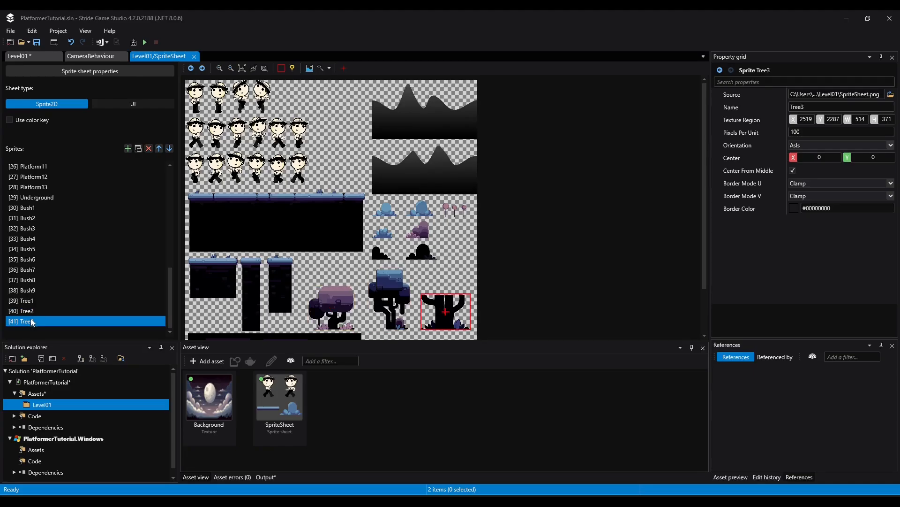
left_click(28, 290)
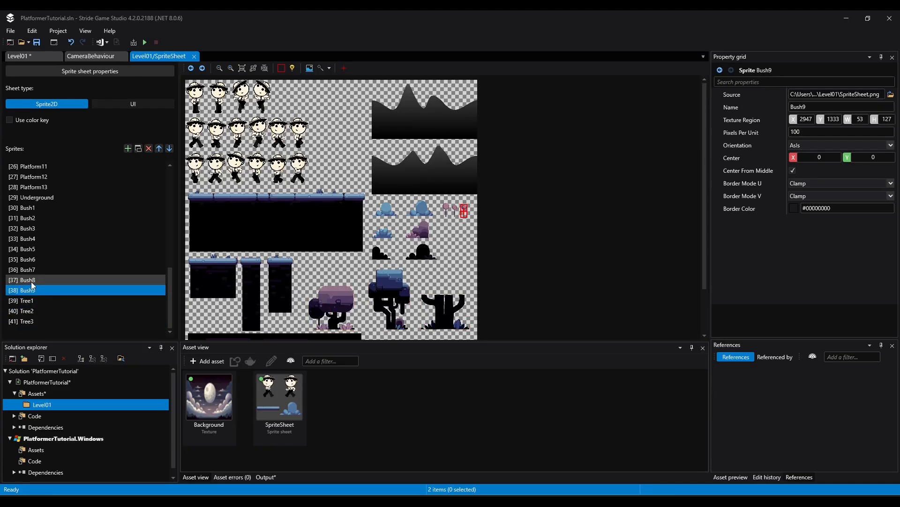
left_click(32, 282)
left_click(42, 269)
Duplicate the Tree3 sprite as Hill1 and fit its texture region to the upper mountain range with the Magic wand
left_click(14, 322)
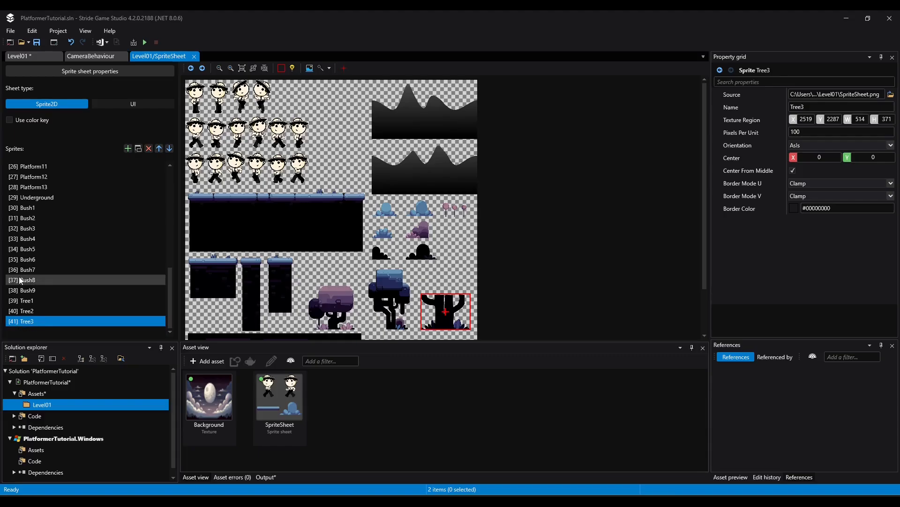
left_click(139, 149)
double_click(70, 323)
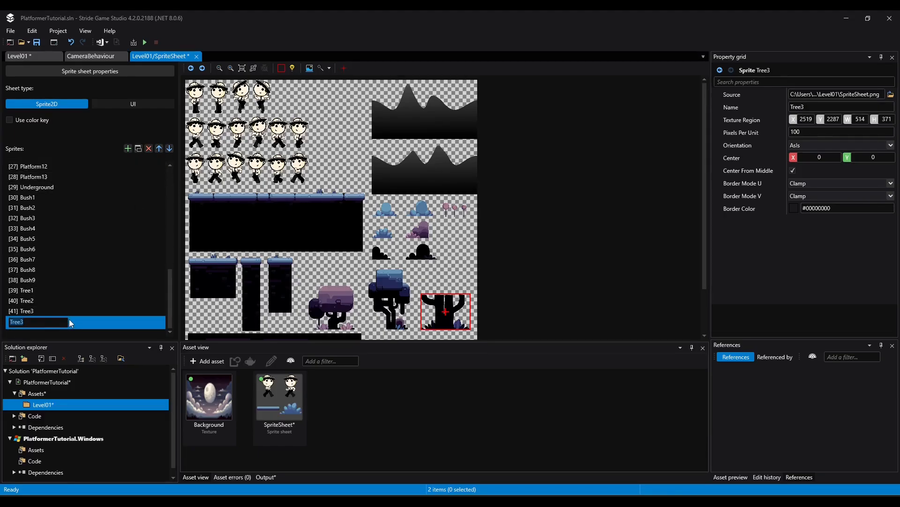
type("Hill1")
key("Return")
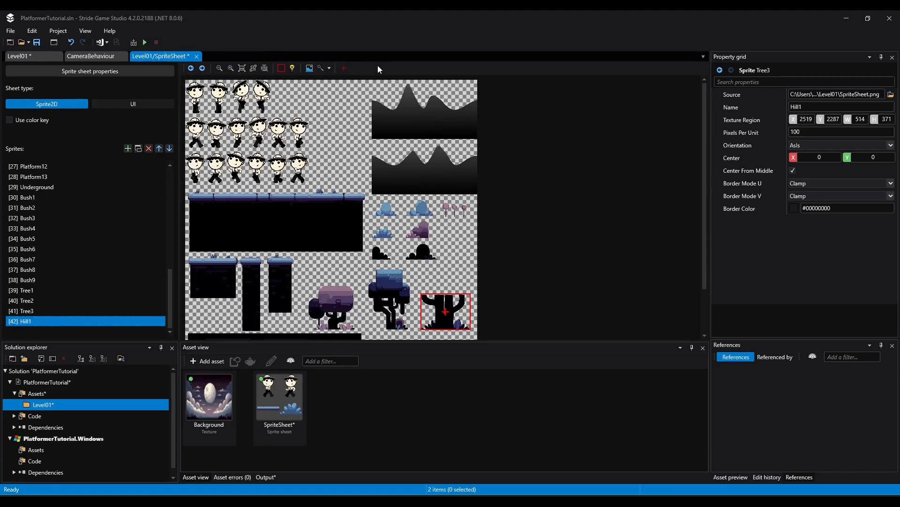
left_click(321, 68)
left_click(414, 124)
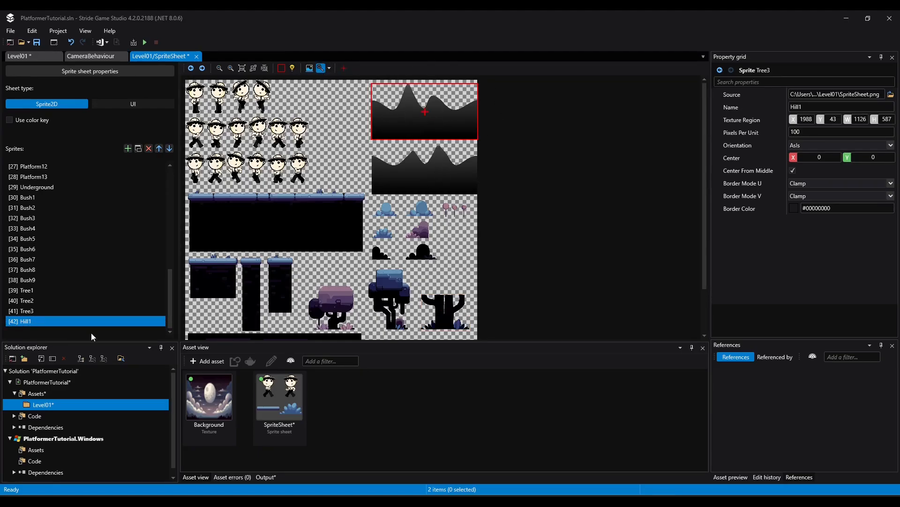
Duplicate the Hill1 sprite as Hill2 and fit its texture region to the lower mountain range
left_click(139, 150)
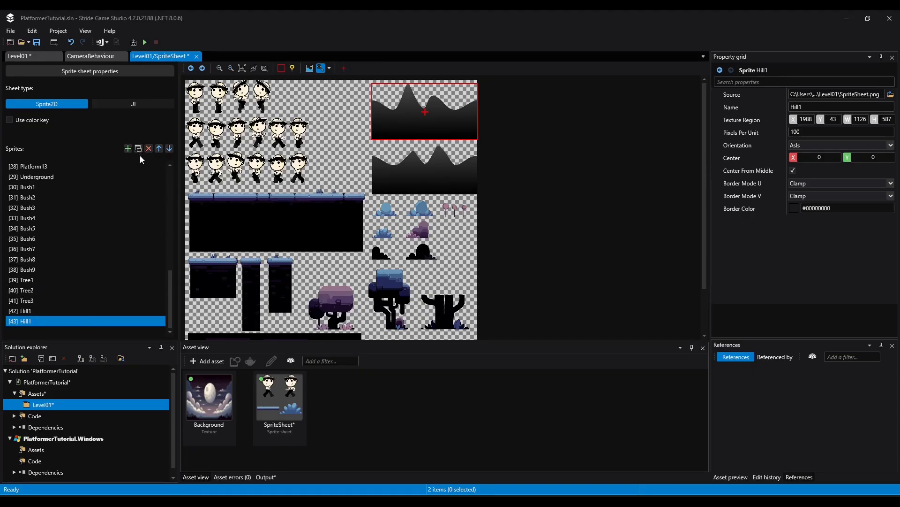
left_click(14, 321)
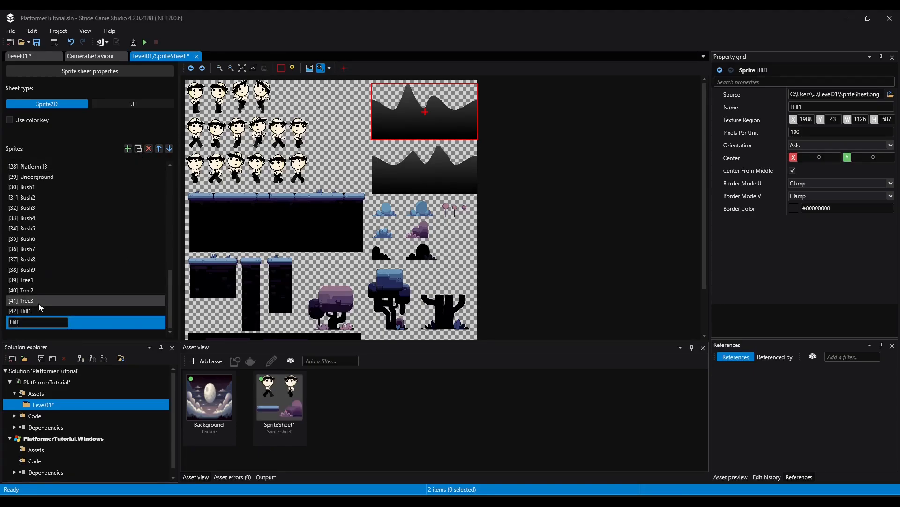
type("Hill2")
key("Return")
left_click(424, 178)
left_click(25, 312)
left_click(32, 322)
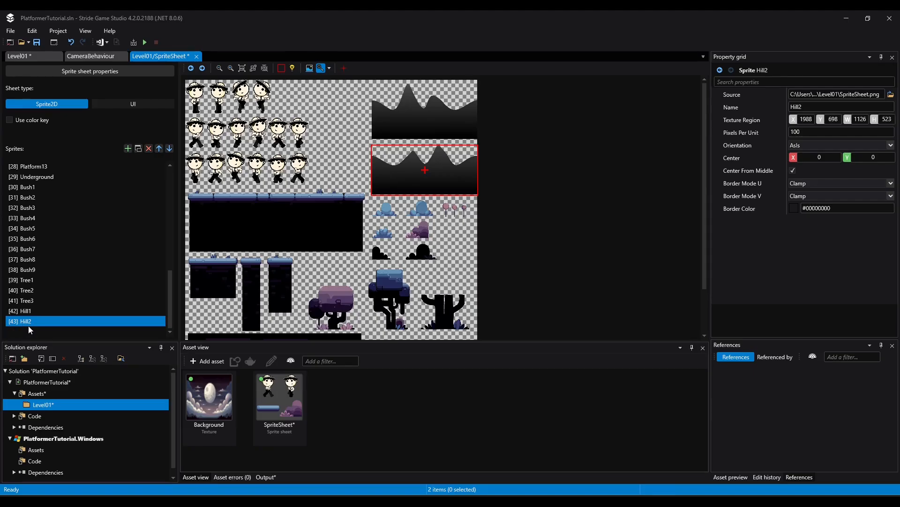
Save the sprite sheet changes and select the Hill1 entity in Level01
left_click(37, 43)
left_click(32, 56)
left_click(33, 219)
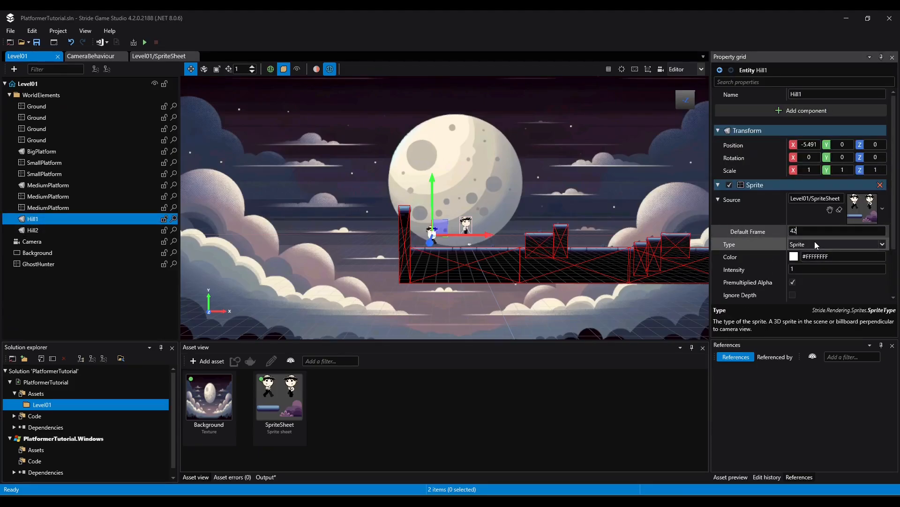
Set the Hill1 sprite's default frame to 42
key("Return")
scroll(461, 250, "up", 5)
scroll(445, 254, "down", 2)
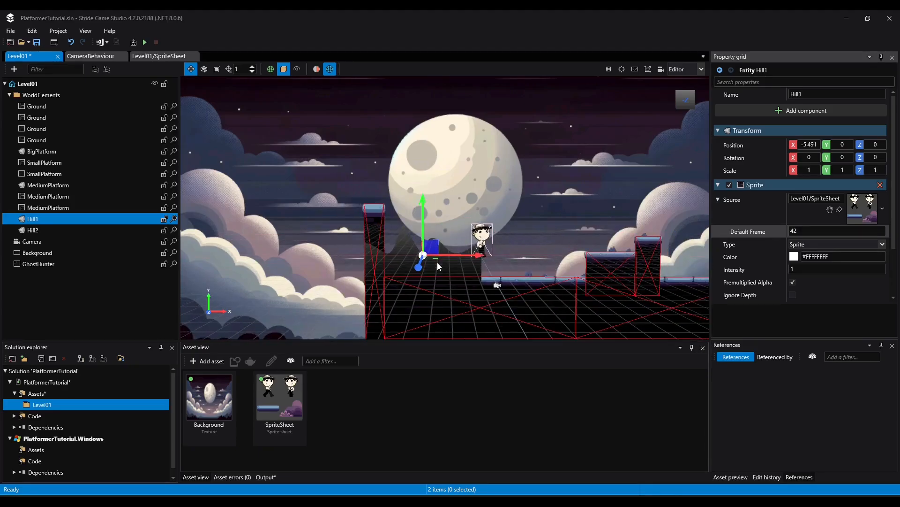
scroll(436, 266, "down", 1)
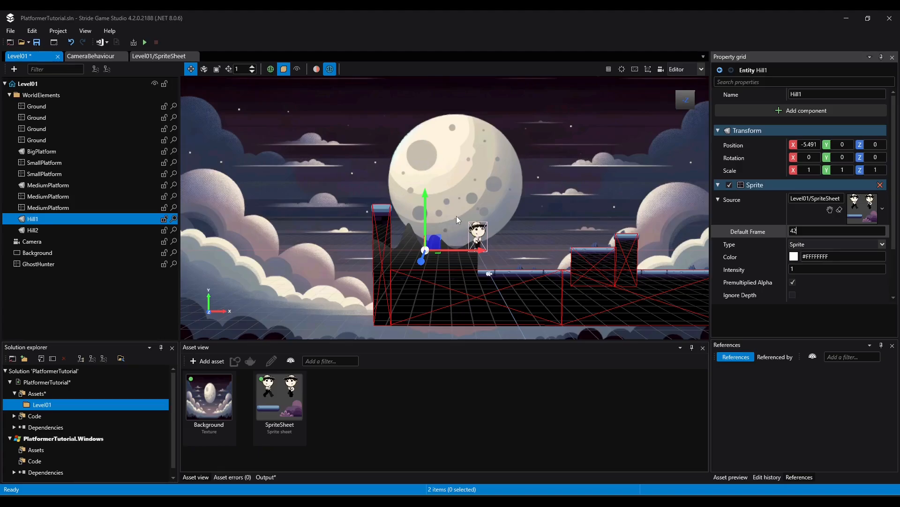
left_click(261, 240)
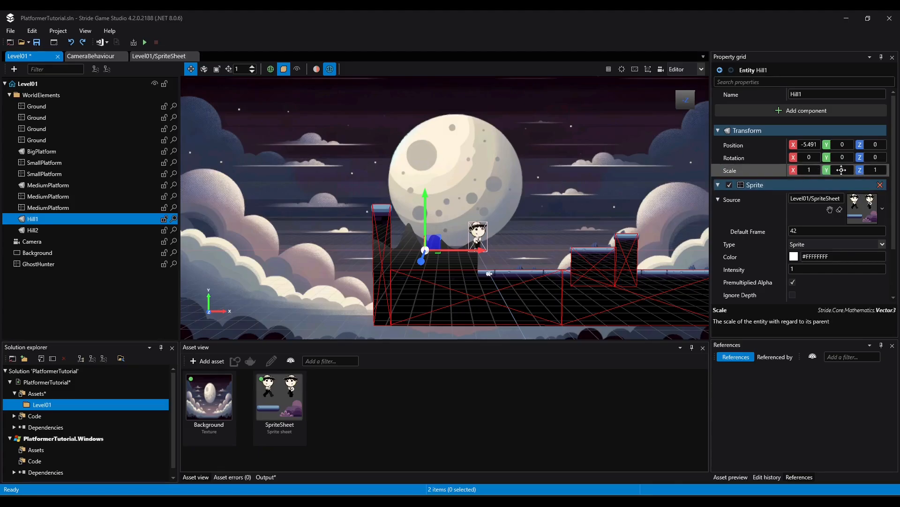
Scale Hill1 to 3 in X and Y and shift it along X to about -3.49
left_click(812, 169)
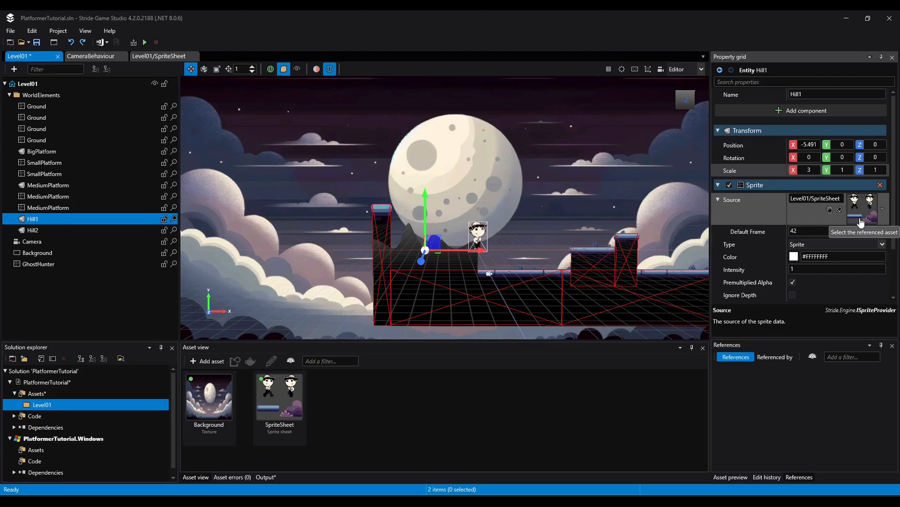
type("3")
key("Tab")
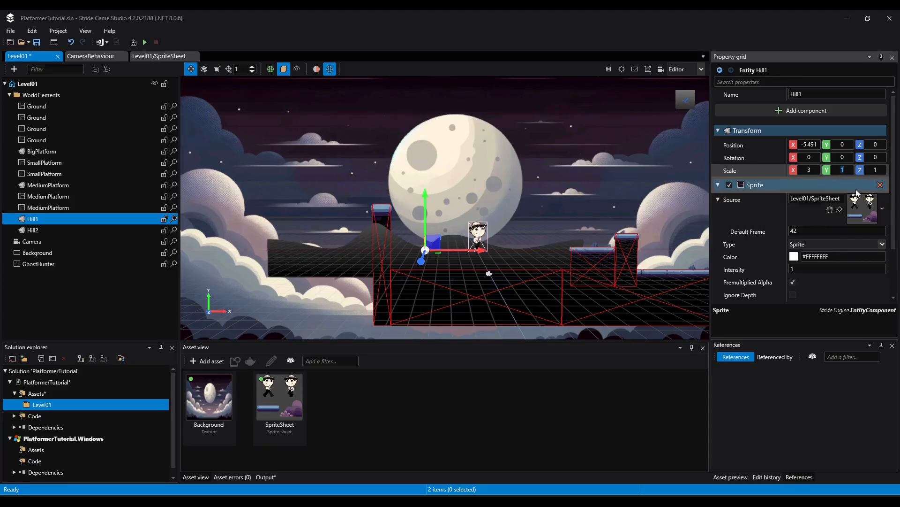
type("3")
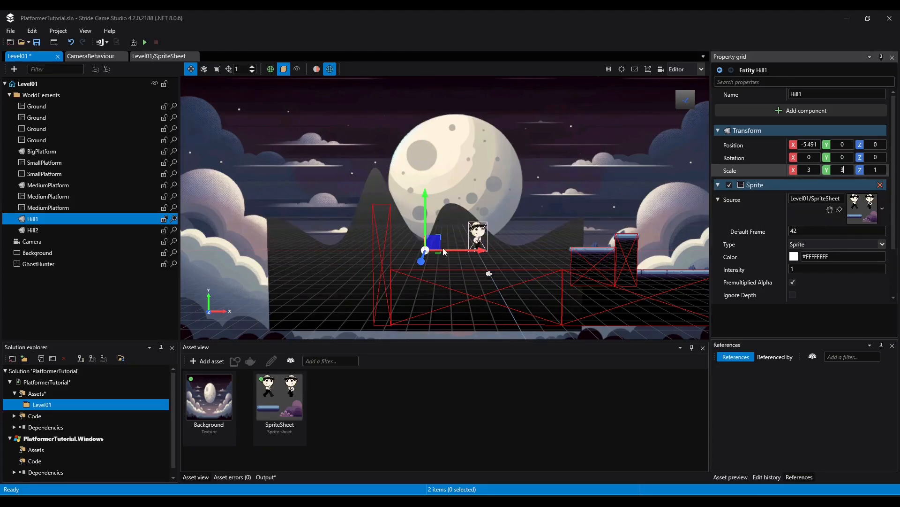
left_click_drag(454, 248, 470, 246)
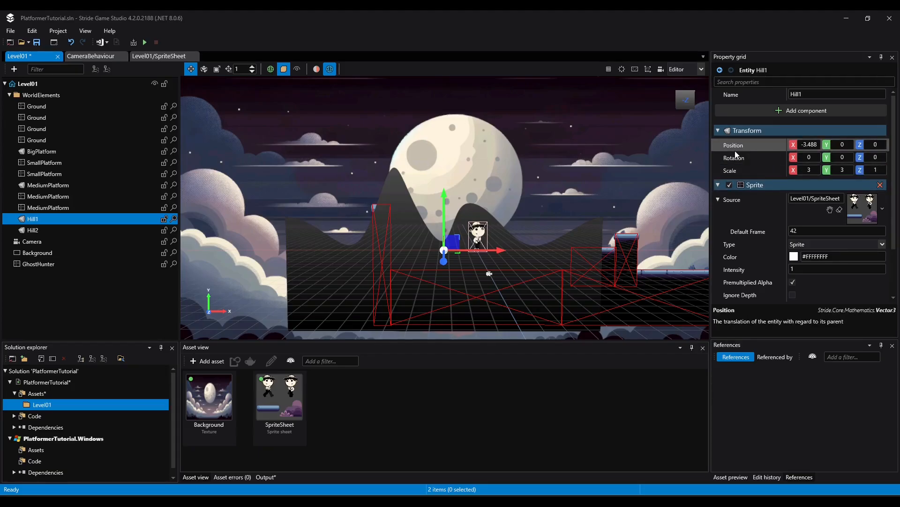
Push Hill1 back behind the platforms to a Z position of -15
left_click(880, 146)
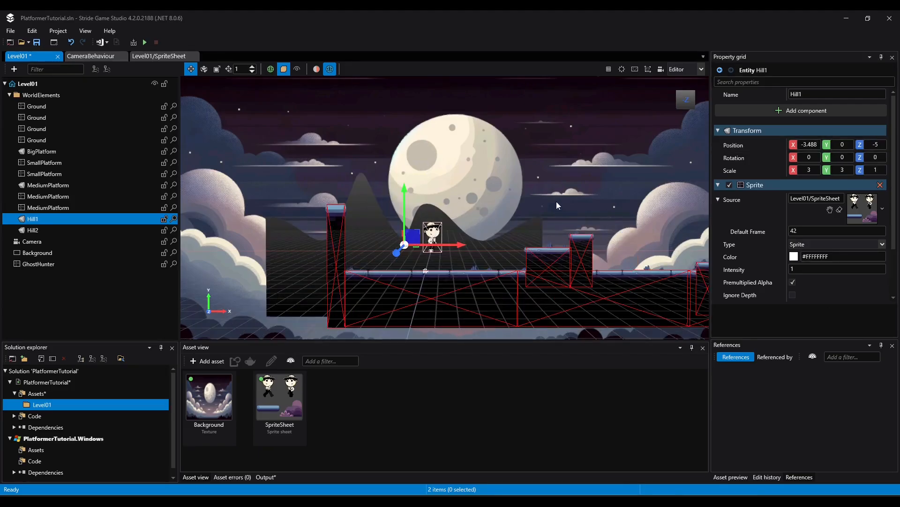
middle_click_drag(554, 202, 577, 202)
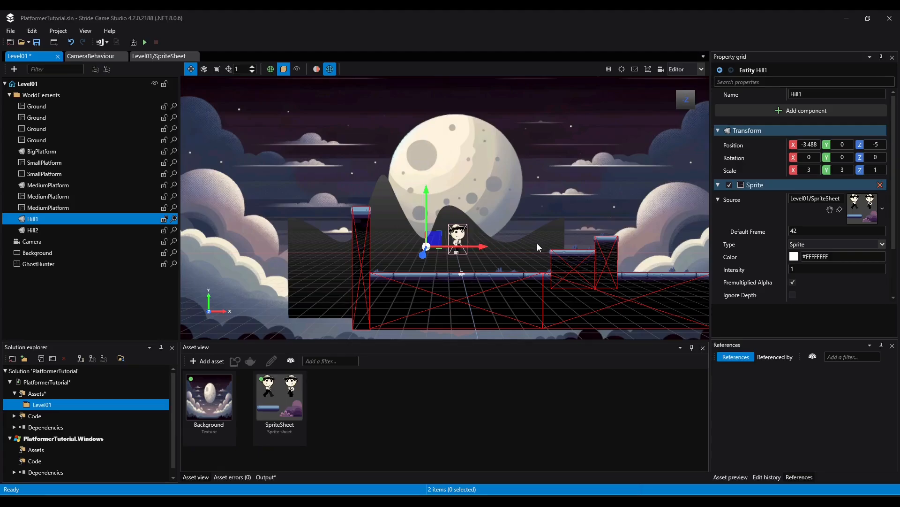
mouse_move(506, 193)
right_mouse_down()
mouse_move(475, 164)
mouse_move(508, 197)
right_mouse_up()
left_click_drag(427, 237, 436, 185)
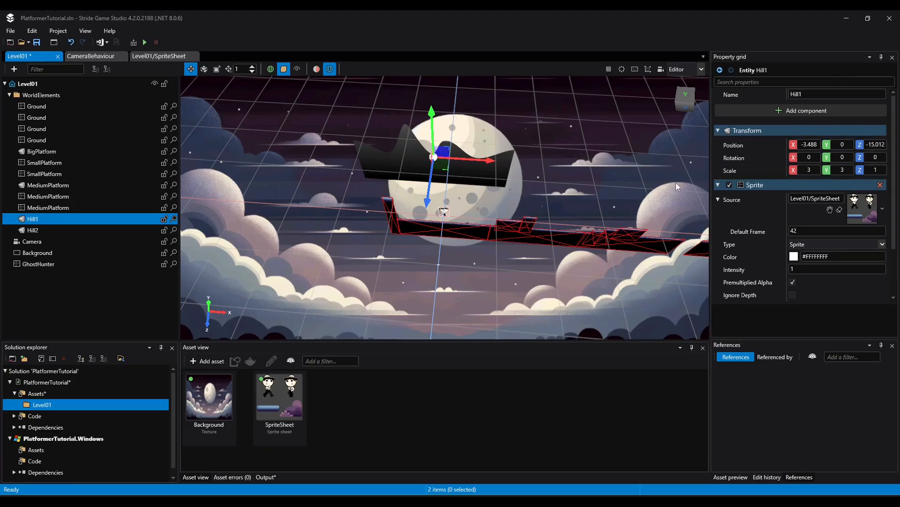
left_click(884, 145)
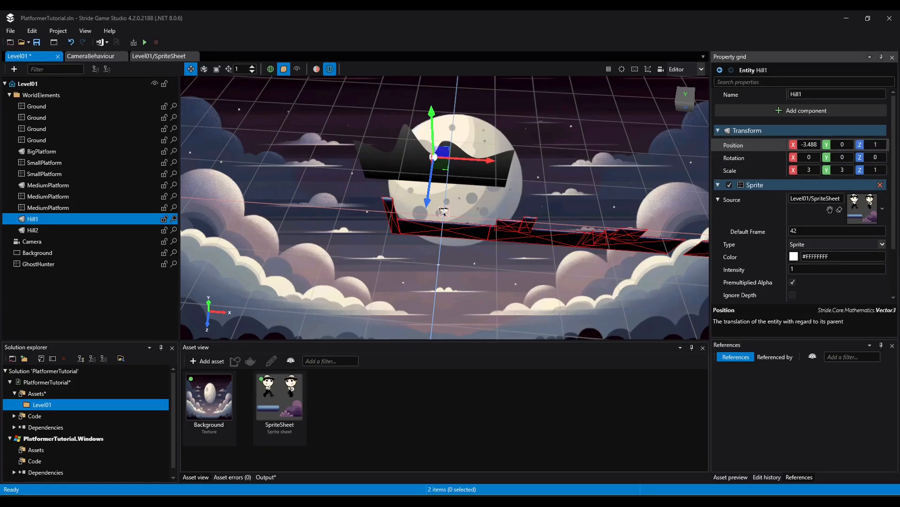
type("-15")
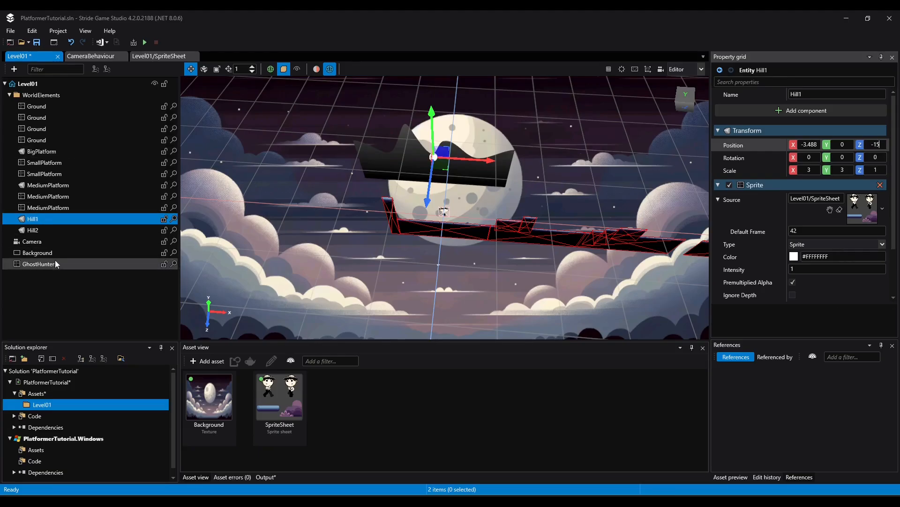
key("Return")
Lower Hill1 to a Y position of about -2.97, checking its height in the camera preview
left_click(33, 244)
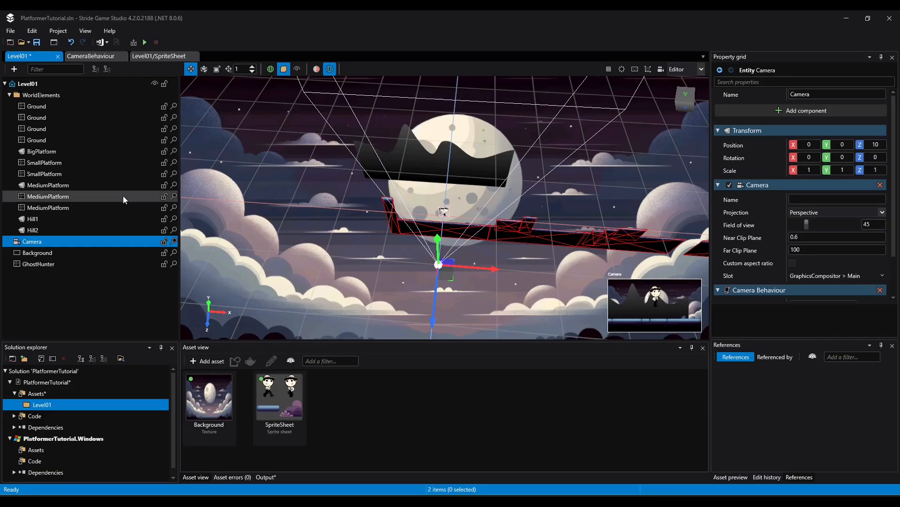
left_click(557, 194)
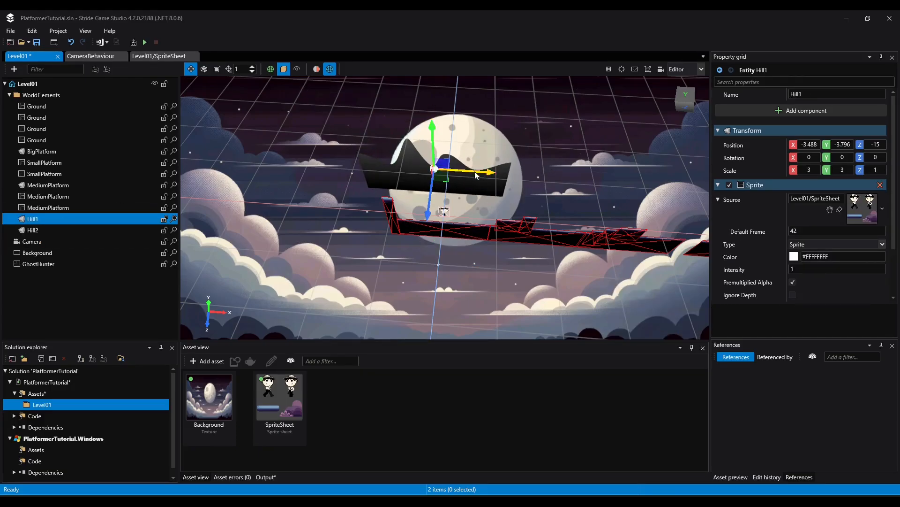
left_click(36, 243)
left_click(75, 218)
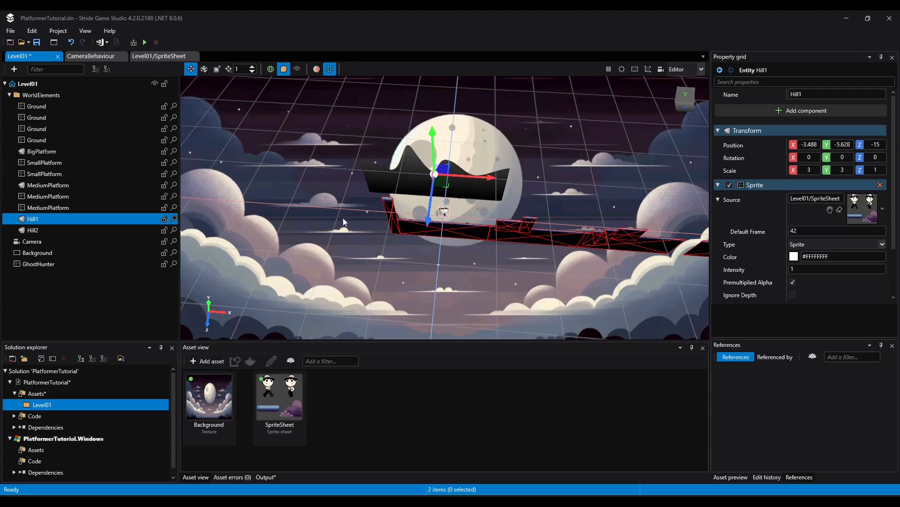
left_click(33, 241)
left_click(35, 219)
left_click_drag(434, 157, 435, 145)
left_click(31, 242)
left_click(35, 219)
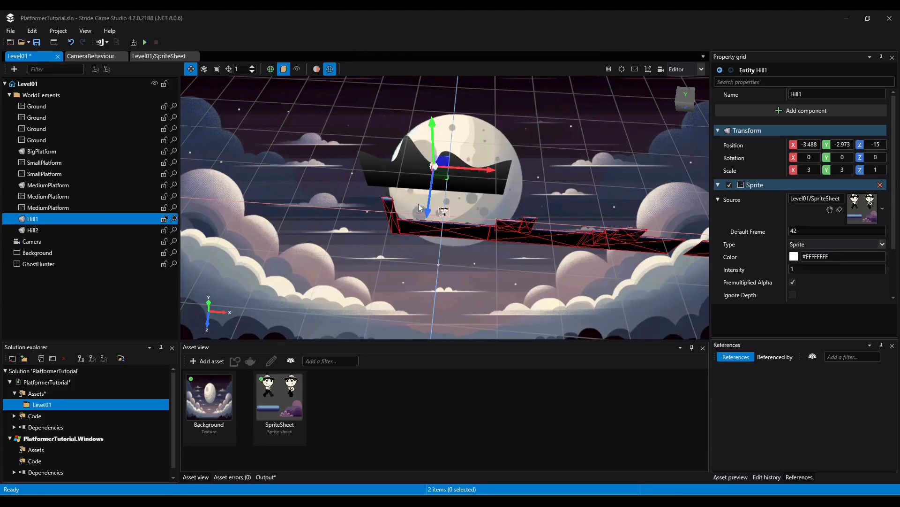
left_click(32, 242)
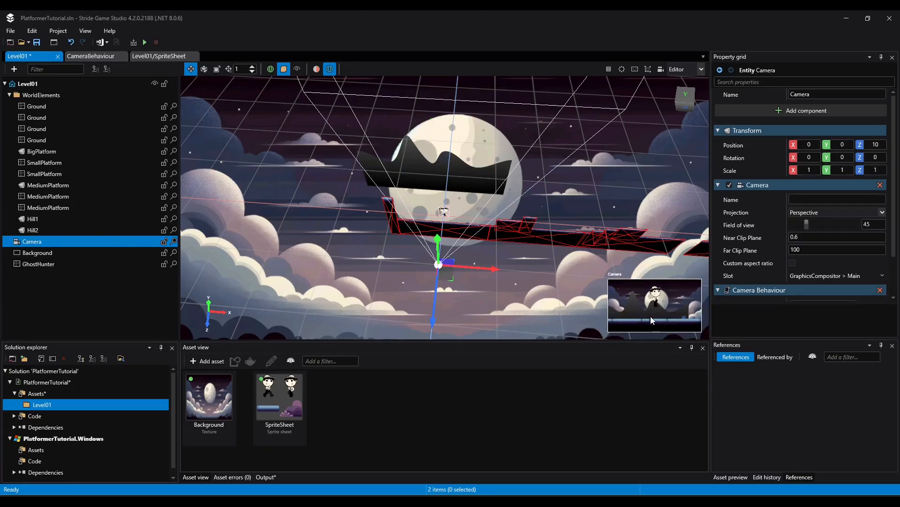
Save the level and run the game, walking the character back and forth to check how Hill1 moves against the background
left_click(36, 43)
left_click(145, 42)
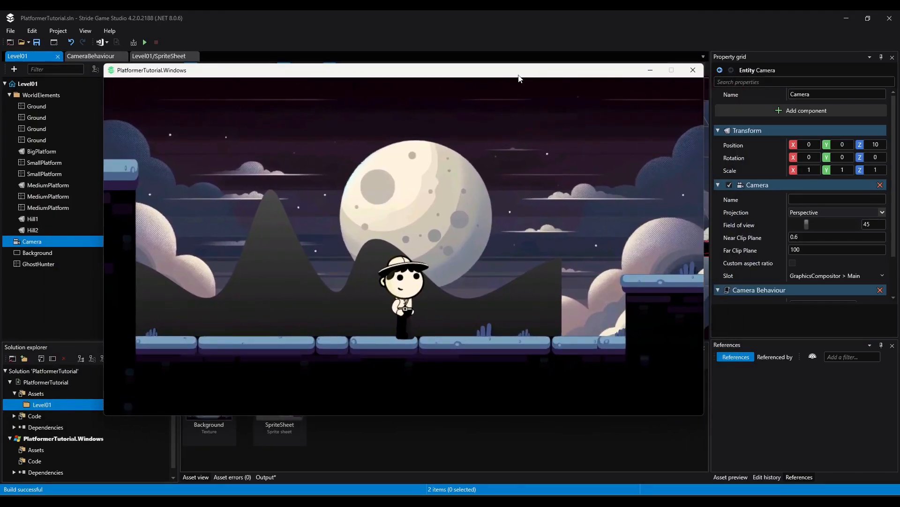
key("Left")
key("Right")
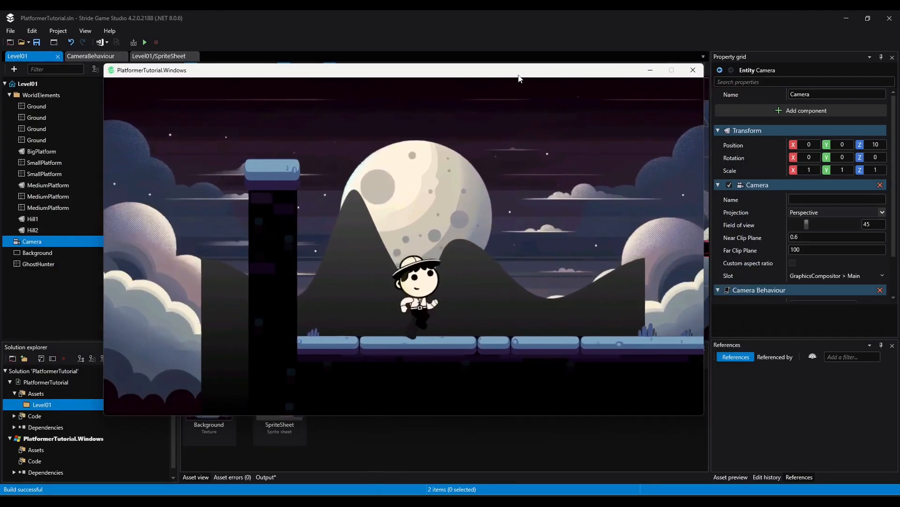
key("Left")
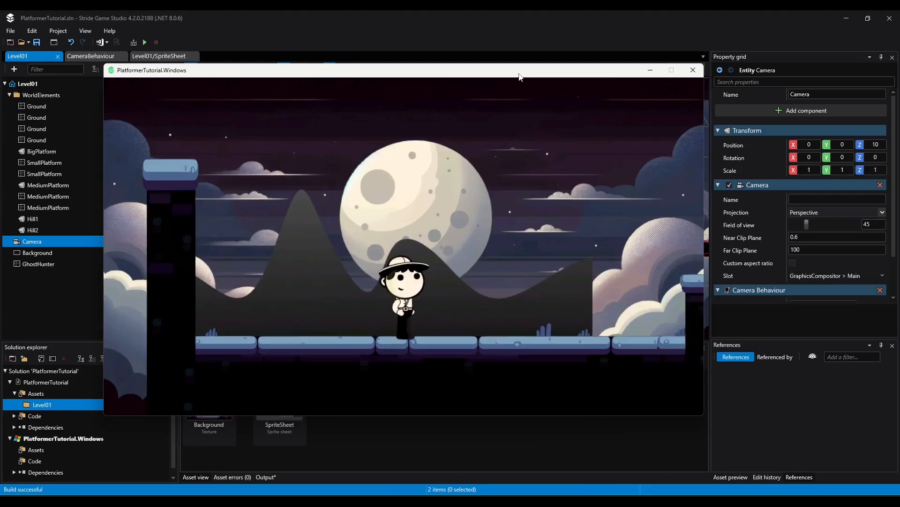
key("Right")
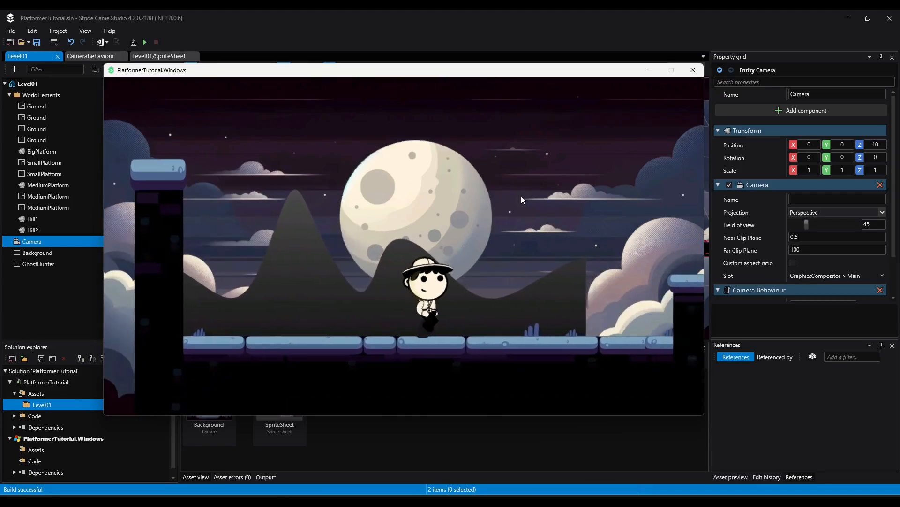
key("Left")
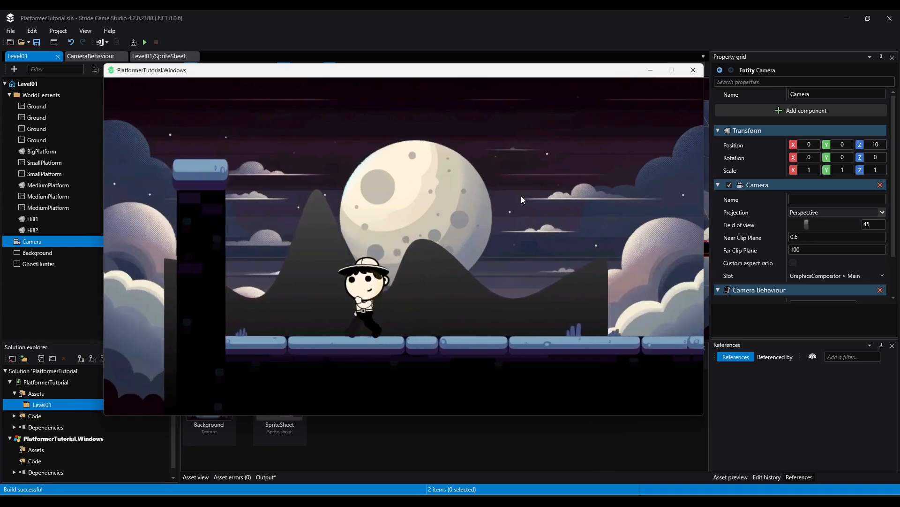
key("Right")
key("Left")
key("Right")
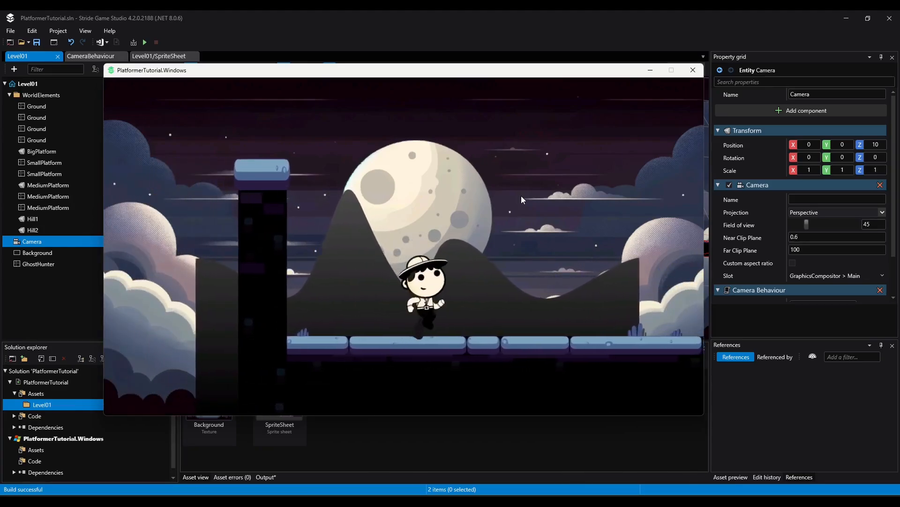
key("Left")
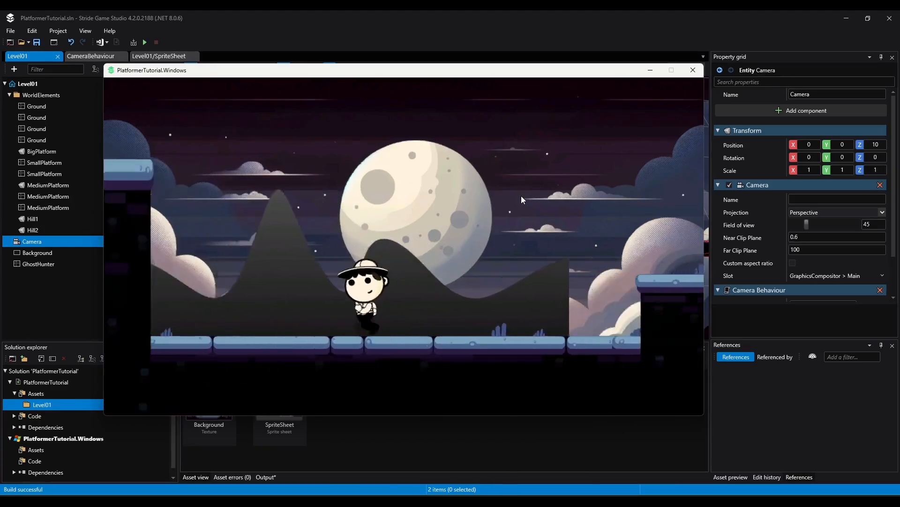
key("Right")
key("Left")
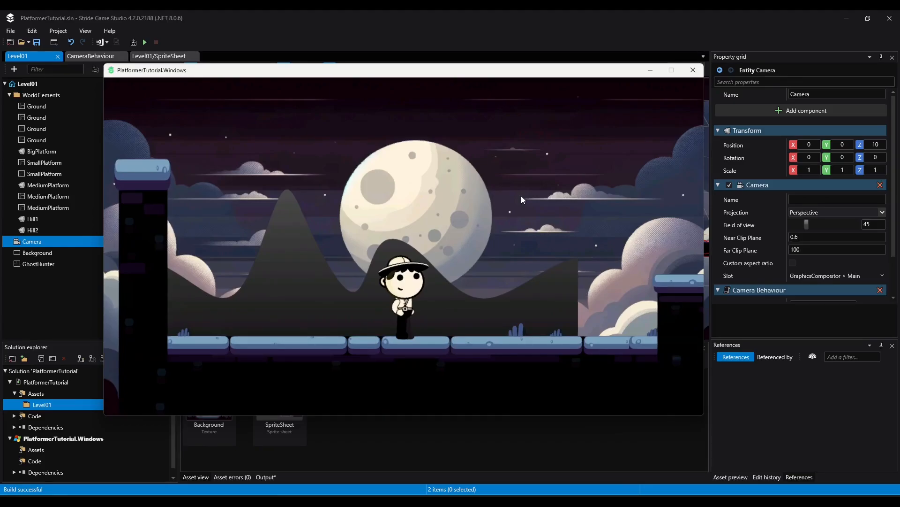
key("Left")
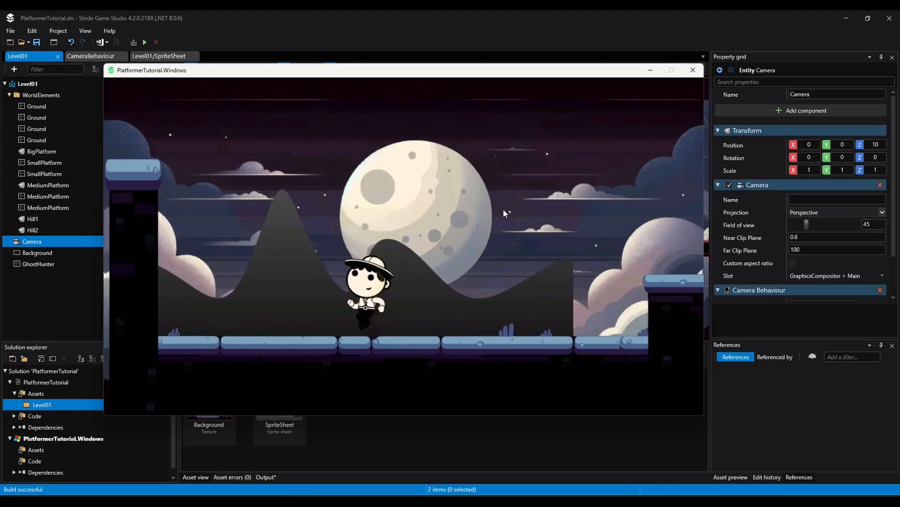
key("Right")
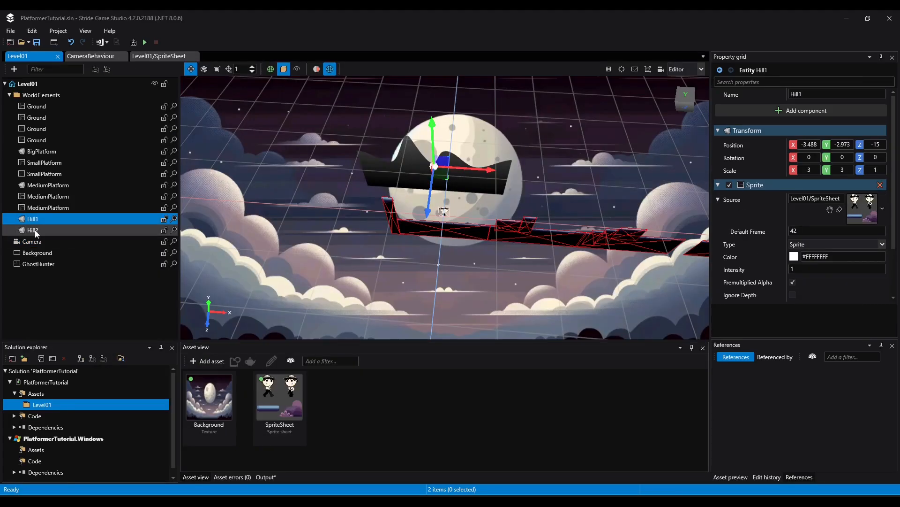
Delete the Hill2 entity and place a duplicate of Hill1 beside the original at X about 30.3
left_click(34, 230)
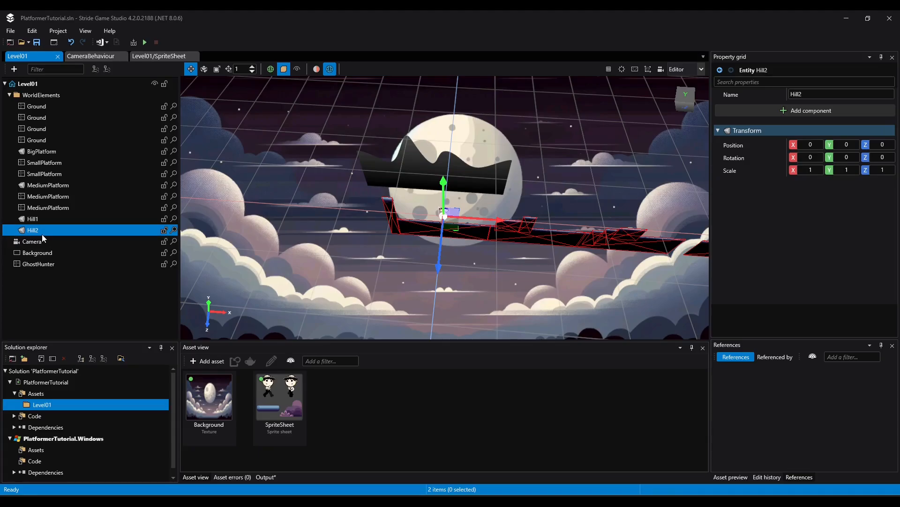
key("Delete")
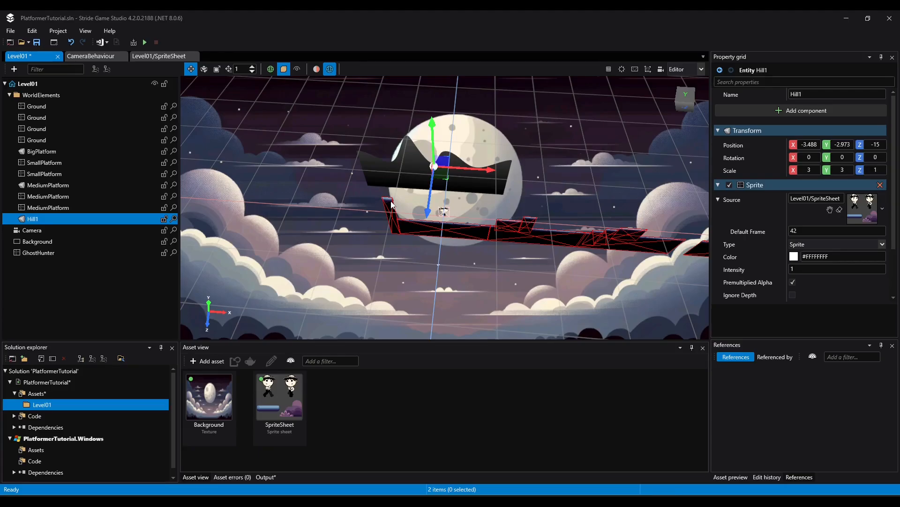
key("ctrl+d")
left_click_drag(452, 171, 607, 167)
Check the extended hills in the camera preview and in the running game by walking and jumping with the character
left_click(438, 266)
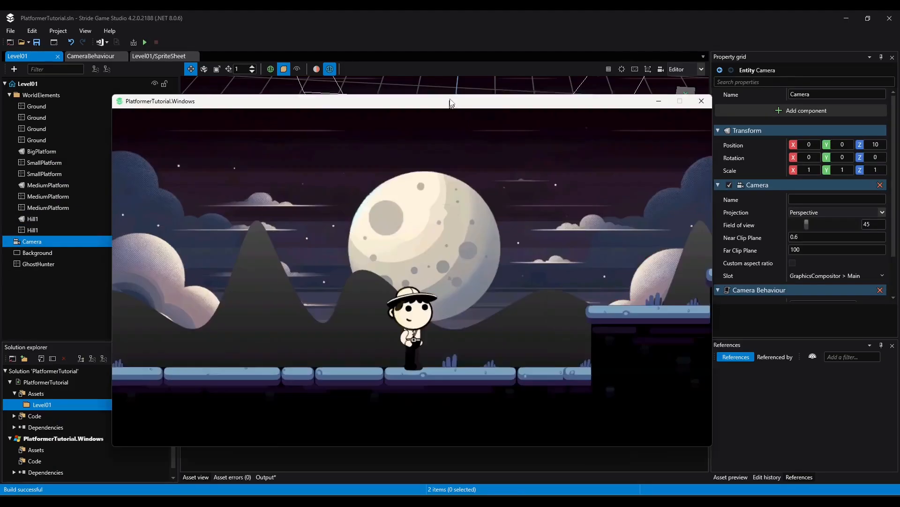
left_click_drag(450, 100, 453, 81)
key("Right")
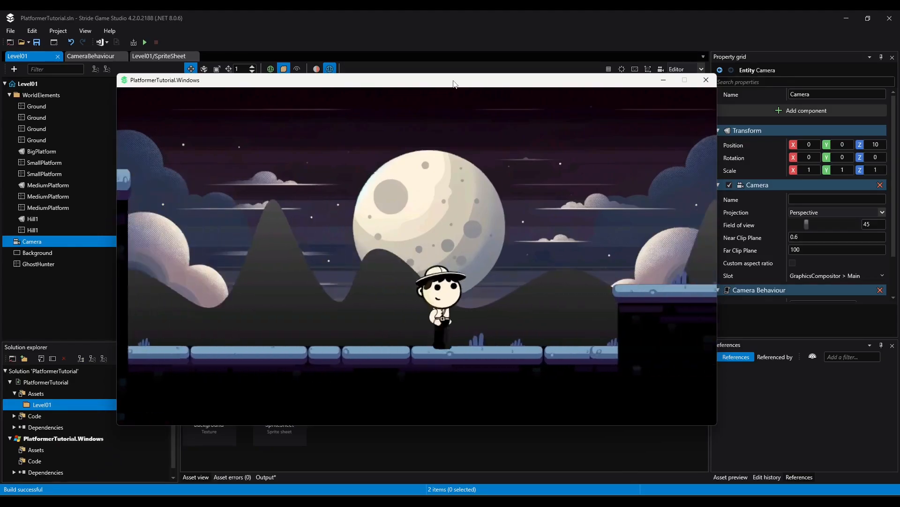
key("space")
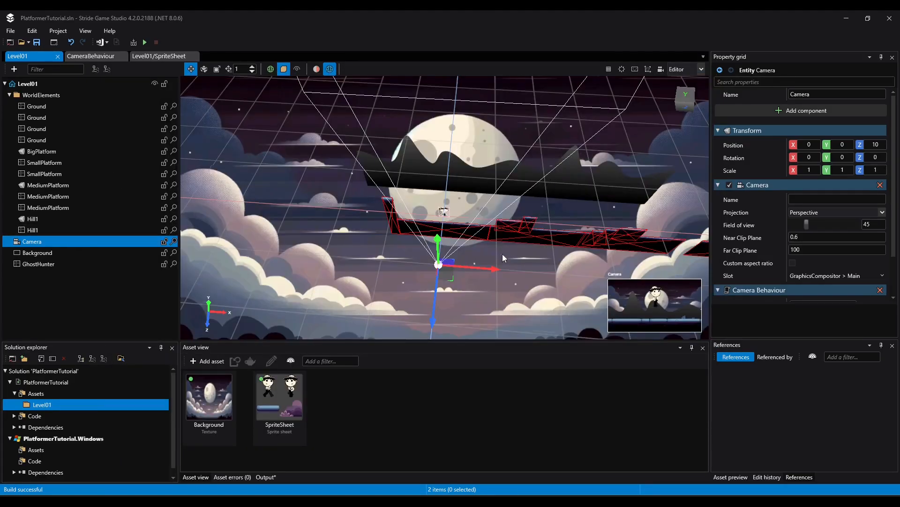
right_click_drag(502, 254, 502, 207)
middle_click_drag(503, 254, 519, 276)
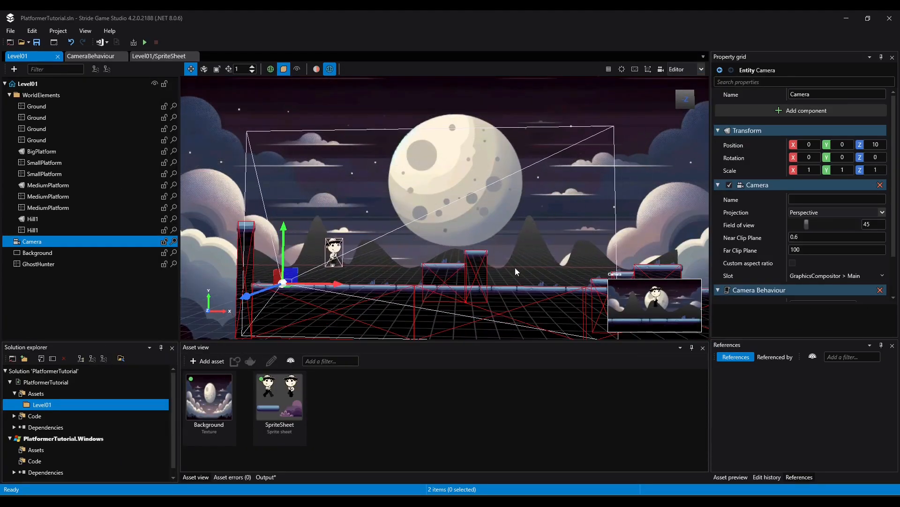
scroll(519, 276, "up", 5)
left_click(676, 321)
left_click_drag(675, 320, 675, 319)
left_click_drag(843, 144, 872, 202)
key("ctrl+z")
scroll(540, 280, "down", 4)
scroll(519, 269, "down", 3)
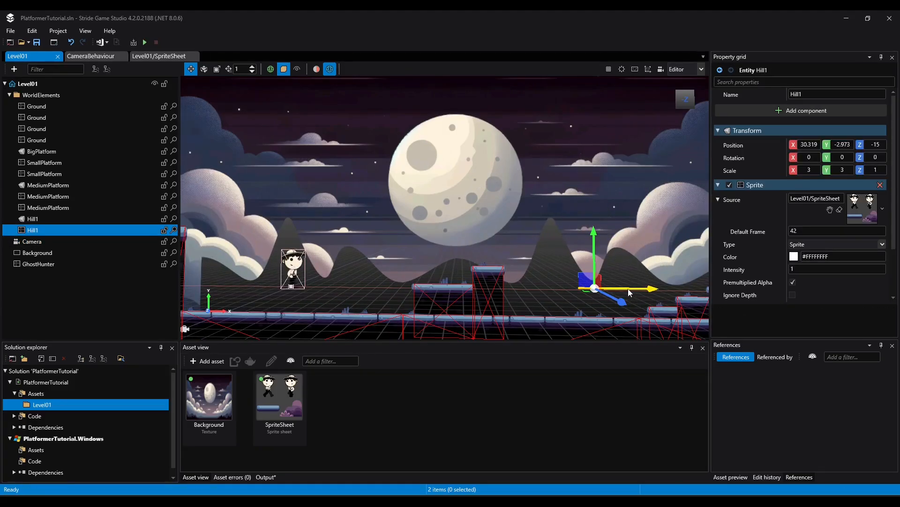
Duplicate the original Hill1 and move the copy beyond the tall wall at the level's start, to X about -37
left_click(242, 302)
scroll(392, 268, "down", 5)
left_click(37, 220)
left_click(38, 231)
left_click(45, 219)
key("ctrl+d")
left_click_drag(408, 258, 244, 257)
scroll(249, 272, "up", 3)
middle_click_drag(248, 282, 422, 259)
scroll(290, 250, "up", 2)
left_click_drag(291, 252, 294, 252)
key("e")
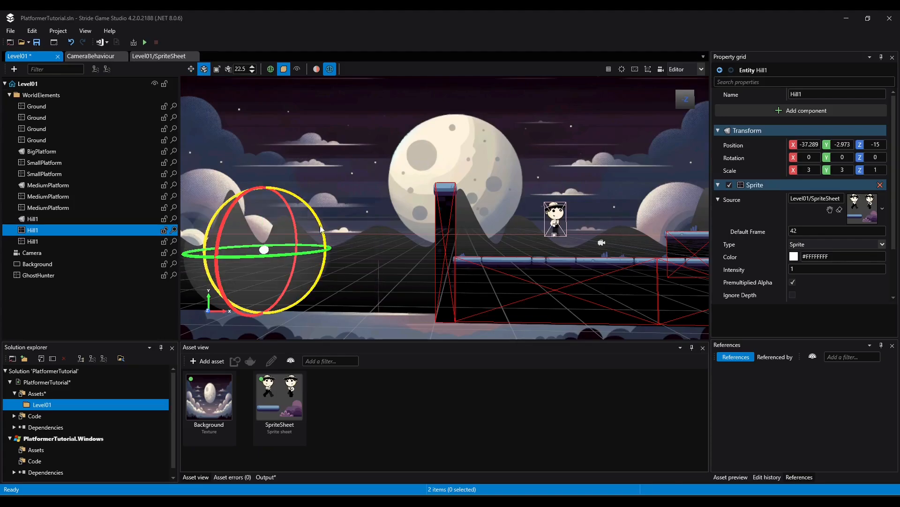
left_click(300, 250)
left_click(191, 70)
key("ctrl+z")
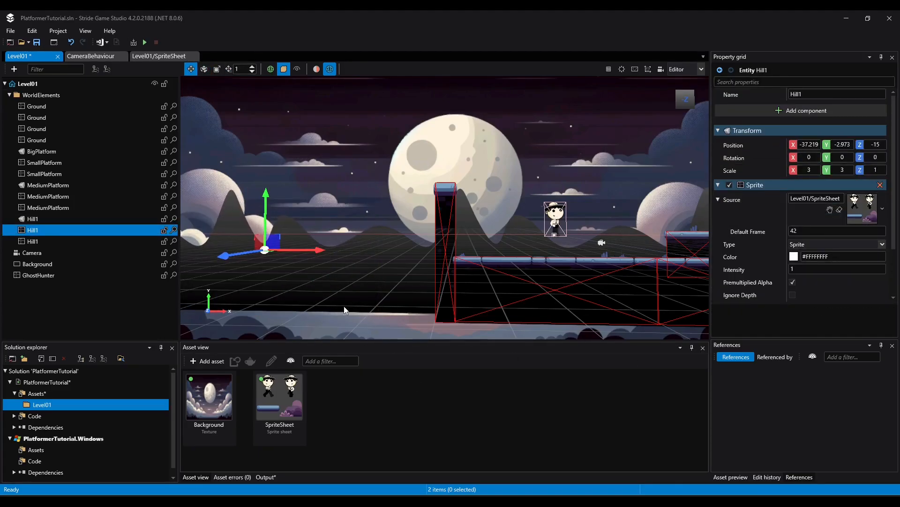
Set the default frame of the hill copy beyond the tall wall to 43 and lower it to Y about -3.9
left_click(805, 230)
type("43")
key("Return")
left_click_drag(266, 207, 265, 212)
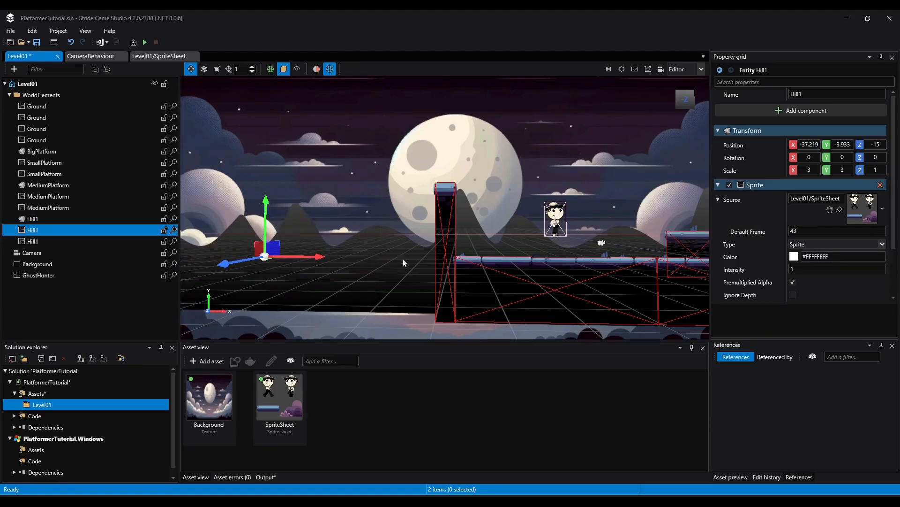
Duplicate the frame 43 hill twice to extend the hill row along the level, placing the last copy at X about 97.6
left_click_drag(304, 256, 623, 270, "ctrl")
middle_click_drag(694, 274, 286, 305)
scroll(692, 271, "down", 4)
left_click_drag(399, 292, 676, 280)
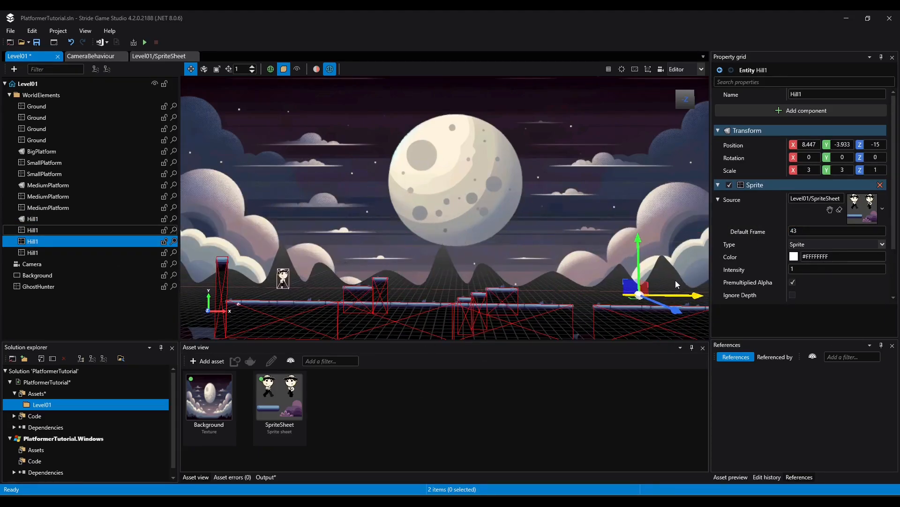
middle_click_drag(590, 253, 470, 249)
left_click_drag(574, 291, 737, 292, "ctrl")
middle_click_drag(396, 274, 671, 274)
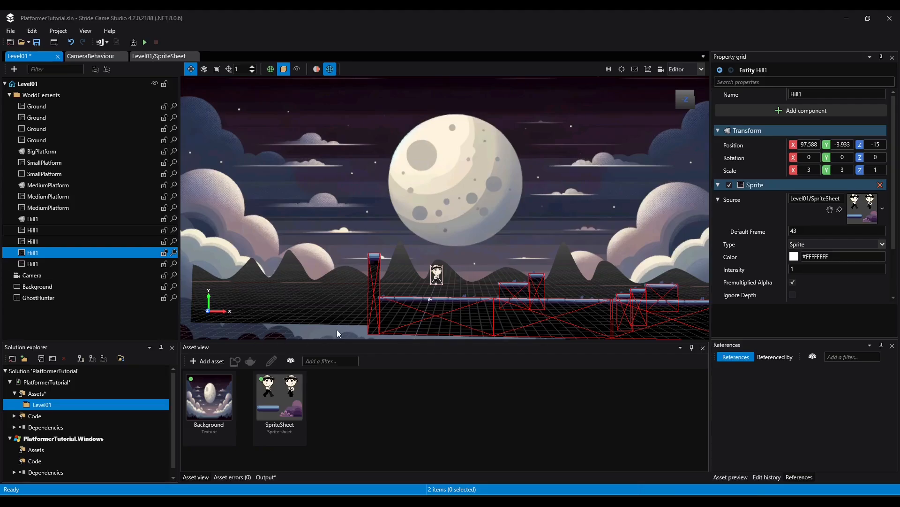
middle_click_drag(654, 254, 603, 250)
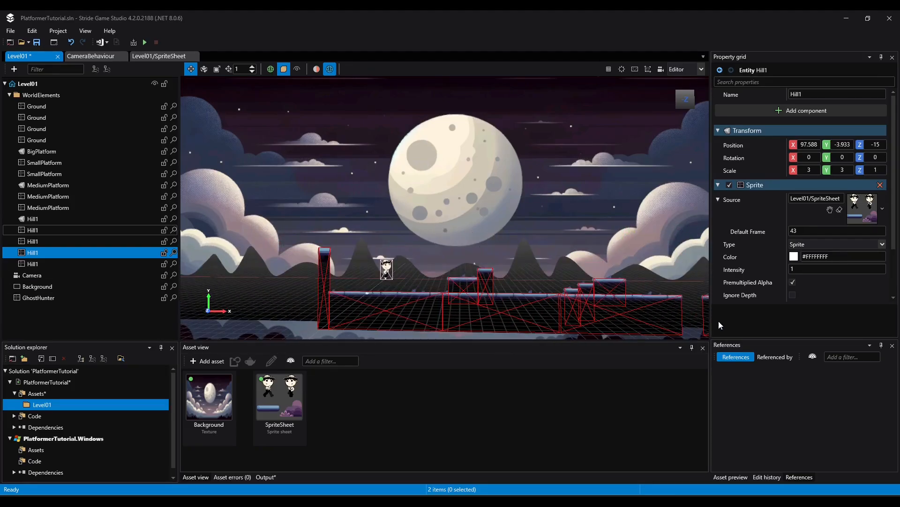
Save the level and run the game, walking and jumping across the platforms and back to check the full hill row, and close the game
left_click(36, 43)
left_click_drag(461, 100, 433, 92)
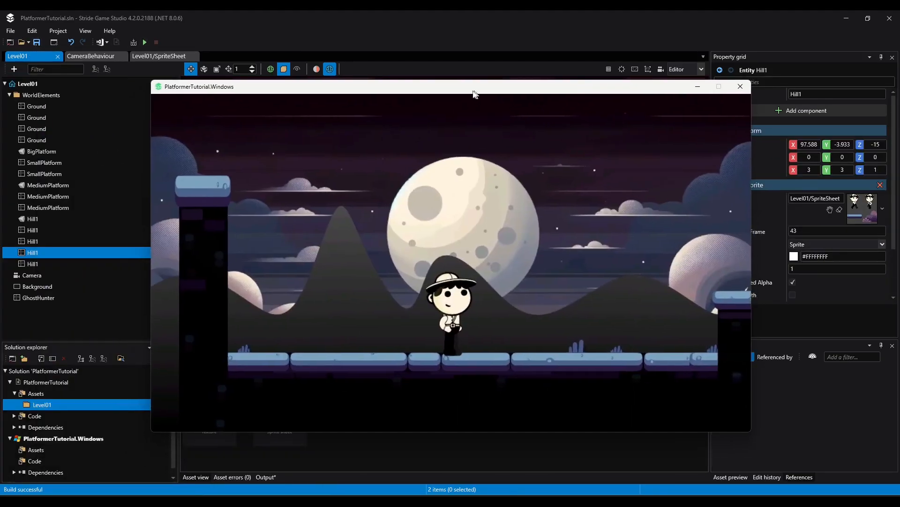
key("Right")
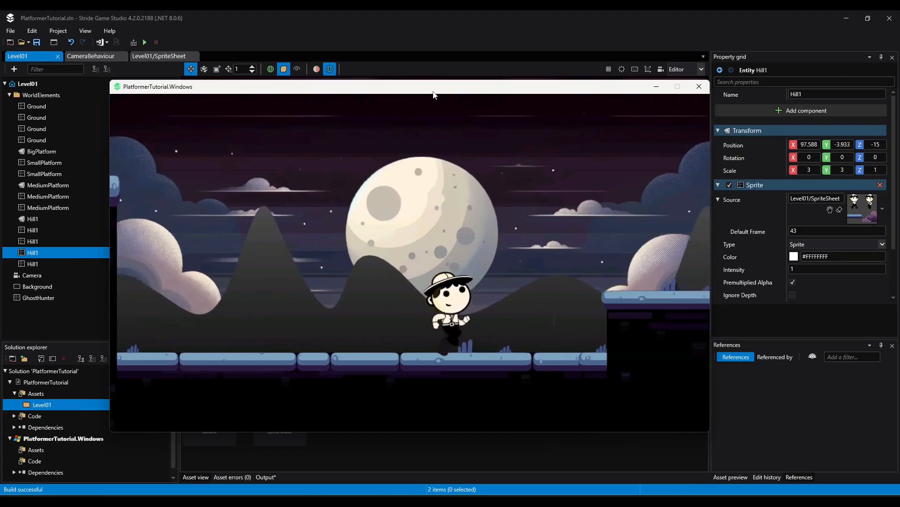
key("space")
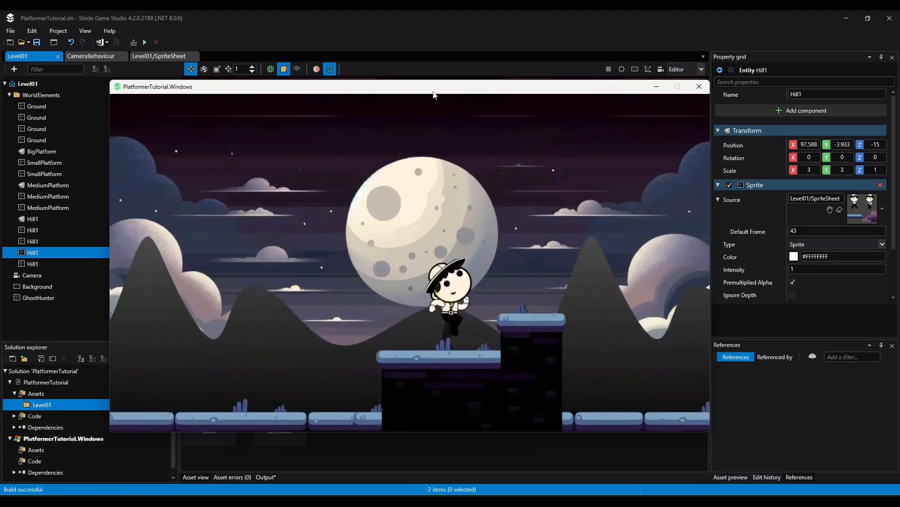
key("space")
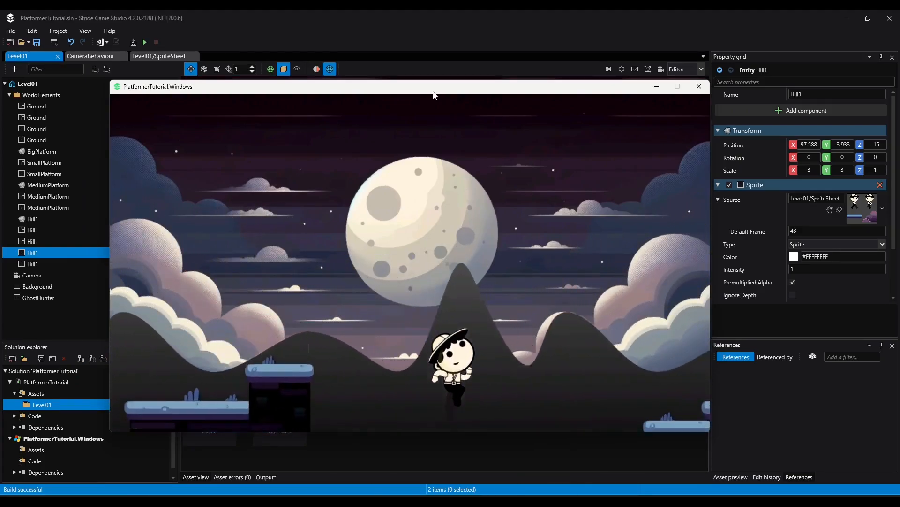
key("space")
key("space")
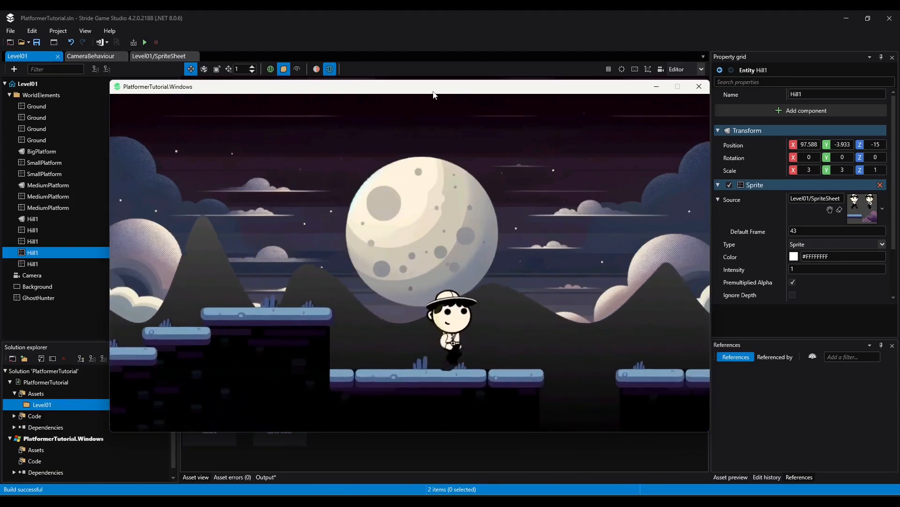
key("space")
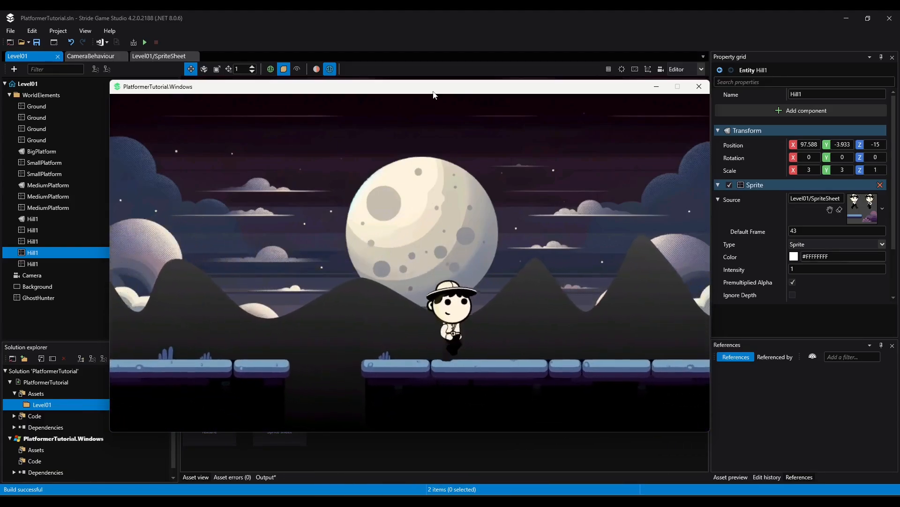
key("Left")
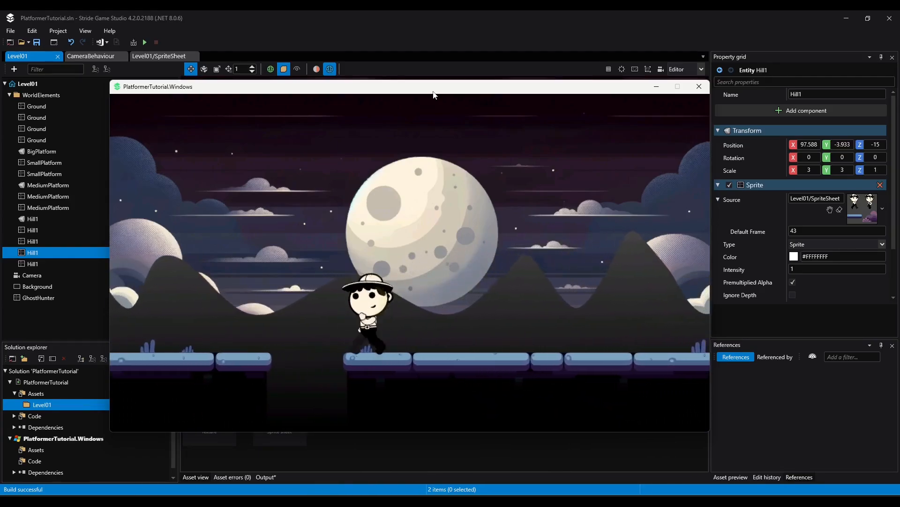
key("space")
key("space")
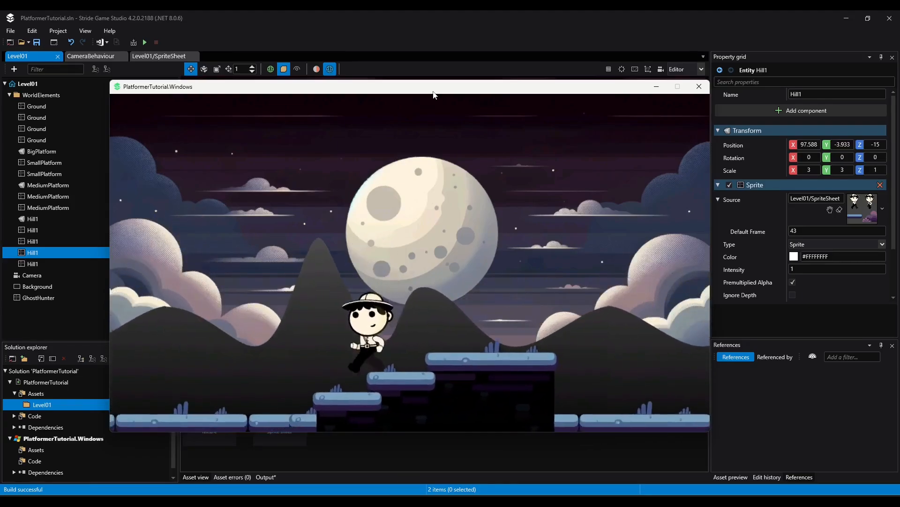
key("Right")
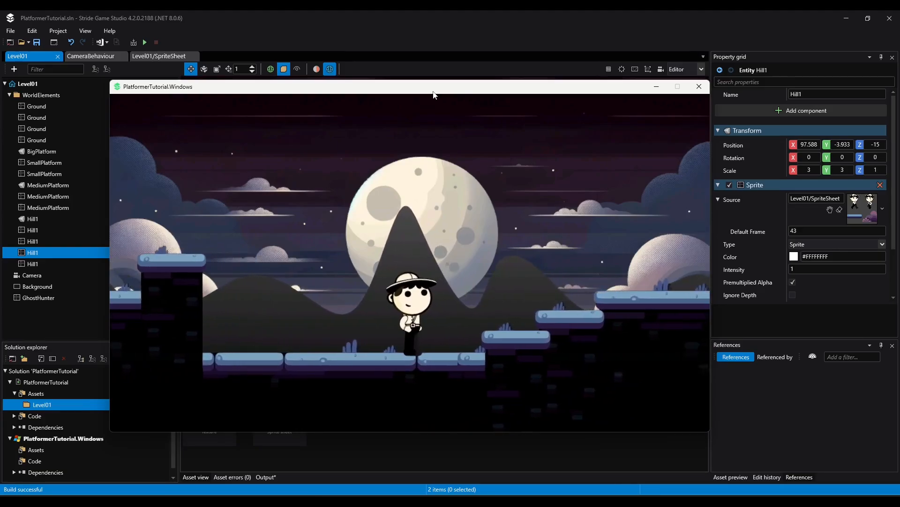
left_click(699, 88)
Create an empty entity in the WorldElements folder and name it Tree1
right_click(40, 96)
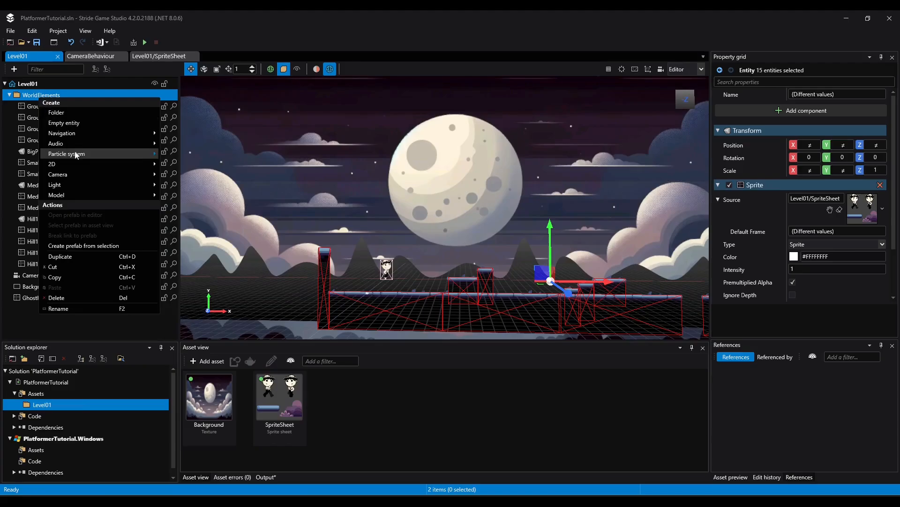
left_click(64, 122)
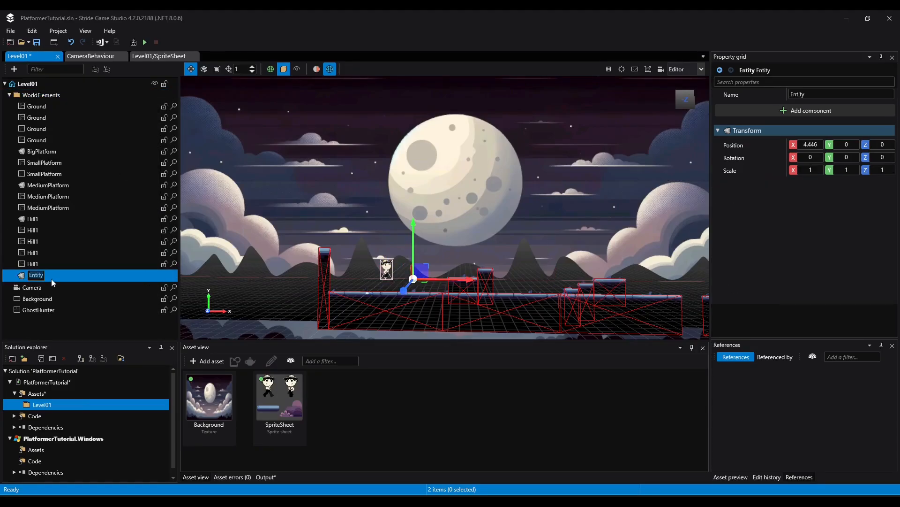
key("Return")
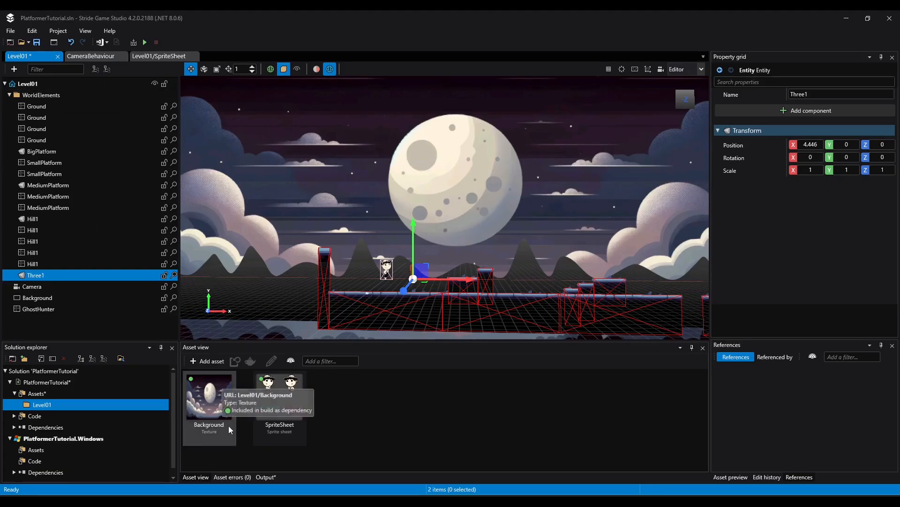
double_click(280, 398)
left_click(40, 56)
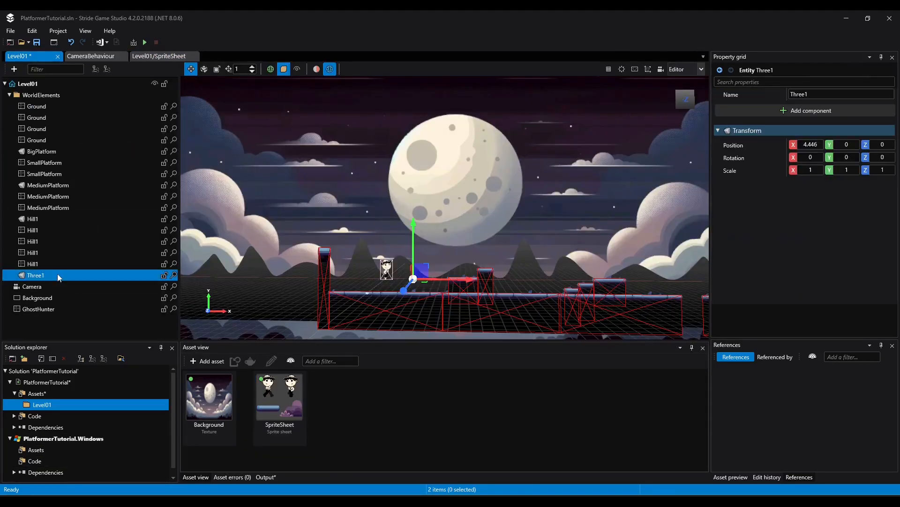
type("Tree1")
key("Return")
Add a Sprite component to Tree1 and assign SpriteSheet as its source
left_click(806, 110)
mouse_move(768, 234)
left_click(804, 127)
left_click_drag(276, 402, 871, 213)
Compare the three tree sprites in the sprite sheet and set Tree1's default frame to 39
left_click(36, 275)
double_click(291, 418)
left_click(27, 280)
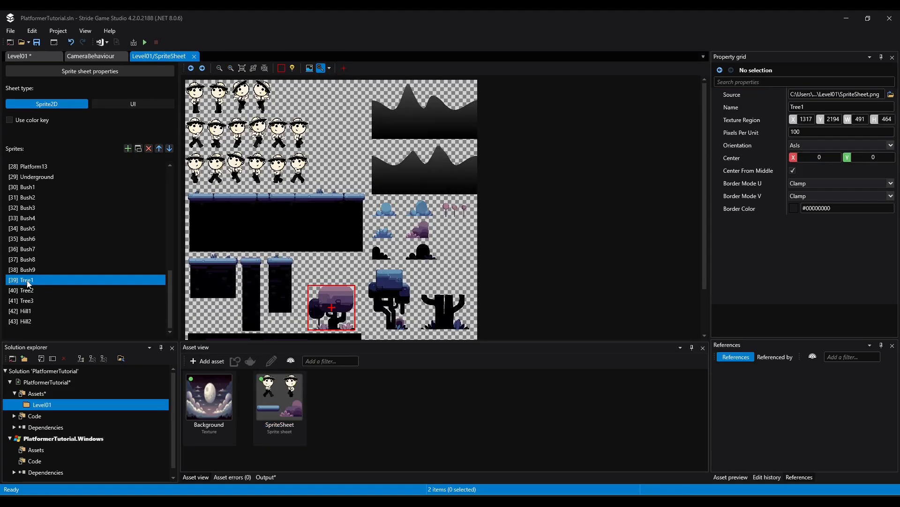
left_click(34, 290)
left_click(32, 281)
left_click(30, 292)
left_click(28, 301)
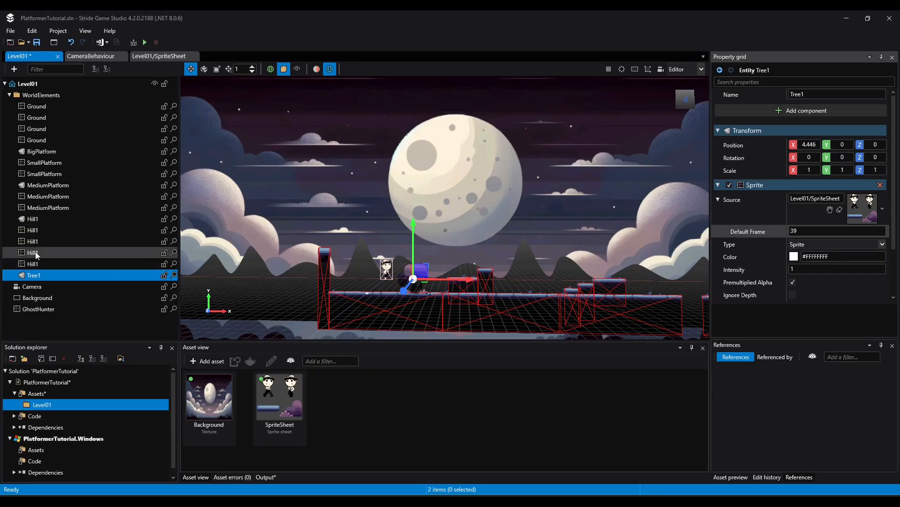
Rename the first three Hill1 entities to Hill
right_click(36, 219)
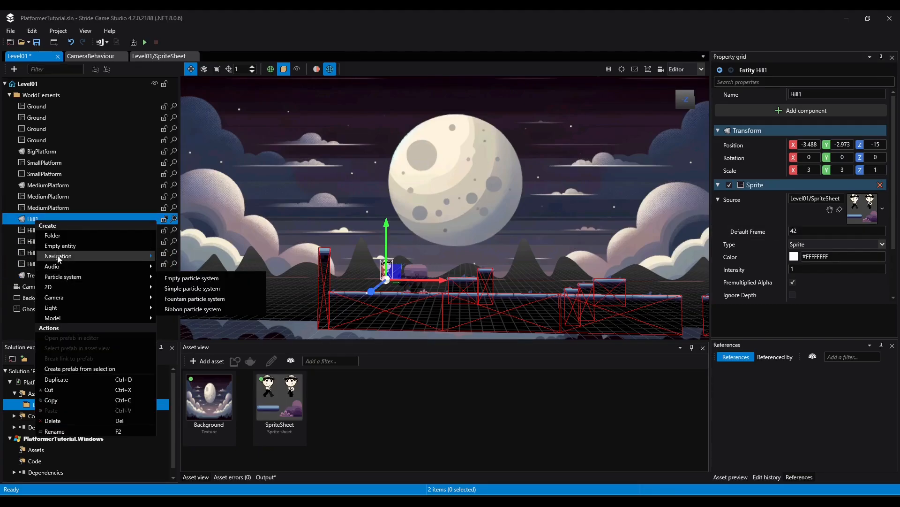
left_click(28, 224)
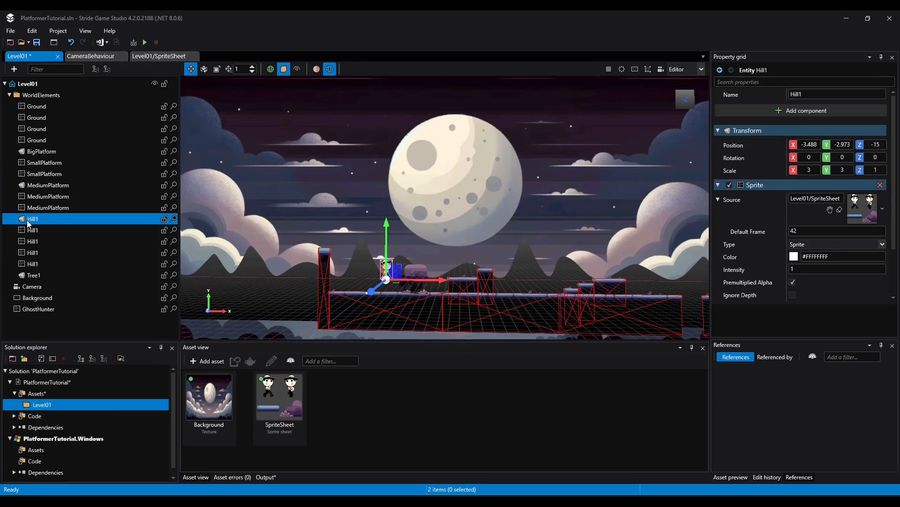
key("Delete")
left_click(40, 231)
key("F2")
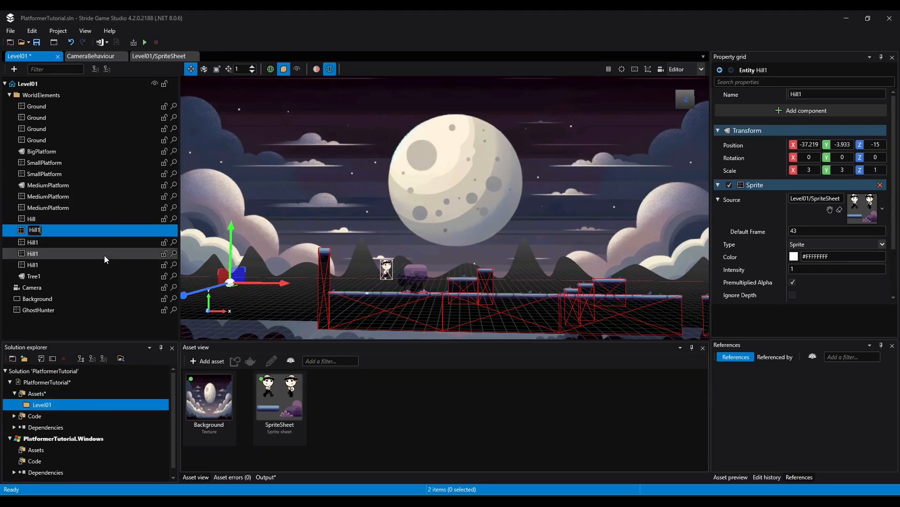
key("End")
key("BackSpace")
left_click(39, 243)
key("F2")
key("End")
key("BackSpace")
key("Return")
Rename the last two Hill1 entities to Hill and the Tree1 entity to Tree
left_click(36, 254)
key("F2")
key("End")
key("BackSpace")
left_click(33, 265)
right_click(33, 266)
left_click(61, 476)
key("End")
key("BackSpace")
right_click(34, 275)
left_click(61, 486)
key("End")
key("BackSpace")
key("Return")
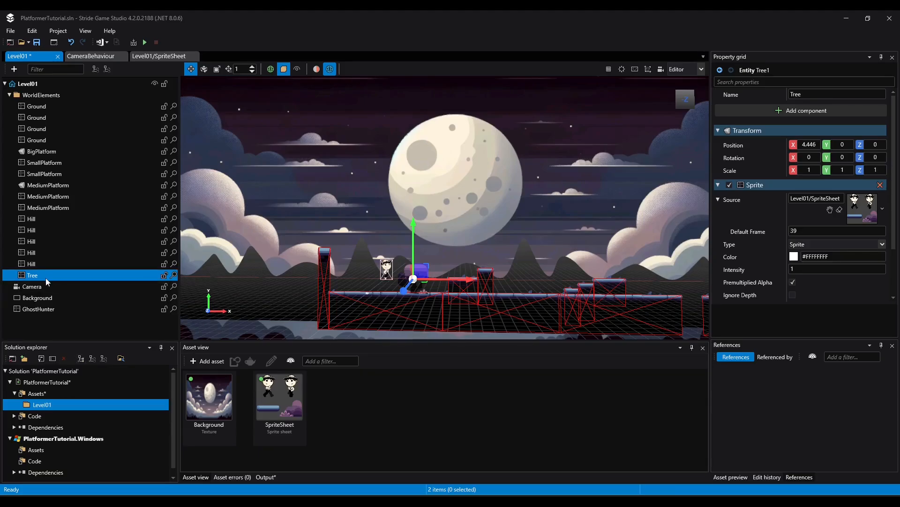
Move the tree back behind the ground to Z about -2
scroll(417, 284, "up", 1)
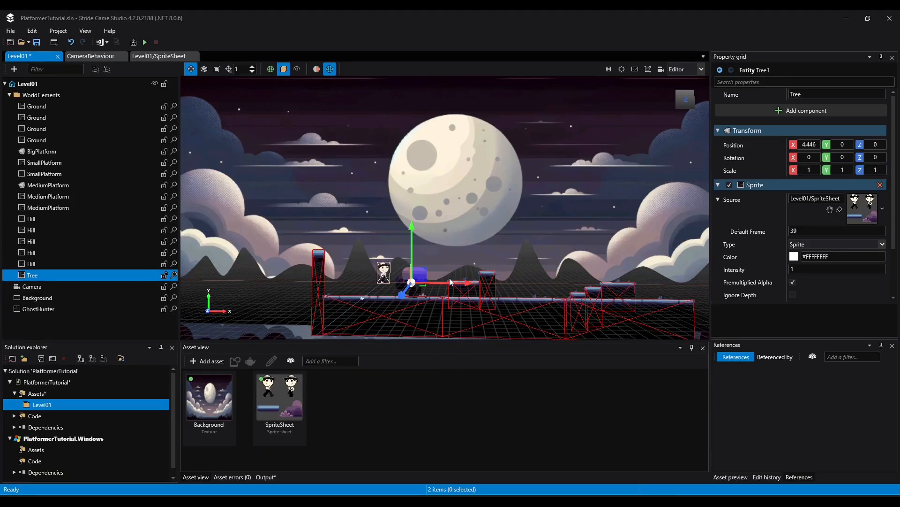
scroll(458, 277, "up", 4)
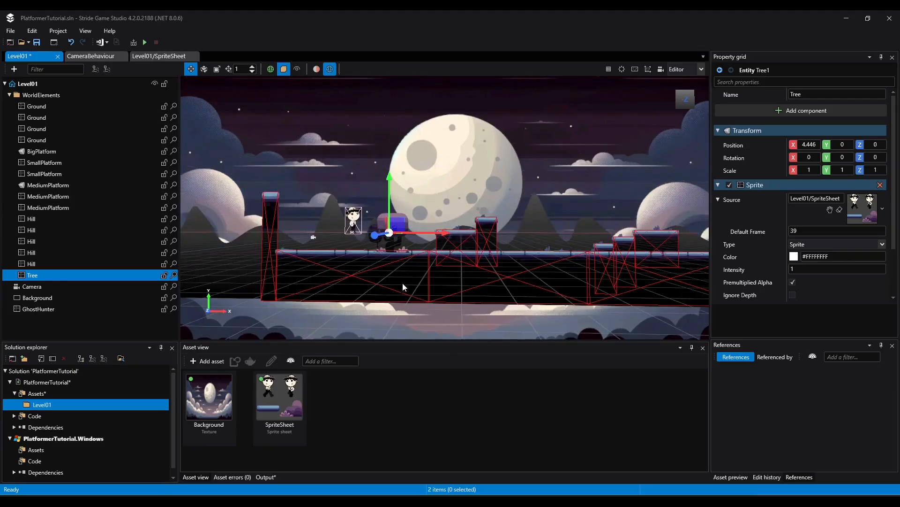
middle_click_drag(358, 265, 459, 256)
right_click_drag(493, 256, 499, 300)
middle_click_drag(407, 140, 414, 243)
left_click_drag(420, 284, 412, 263)
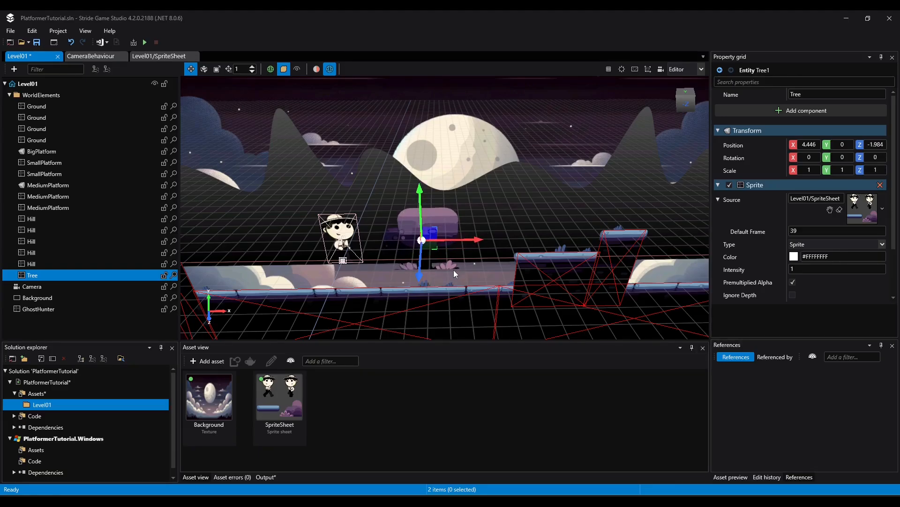
Duplicate the tree twice, placing one copy at X about 20.4, Z about -1, and the other at X about 31.7, Z about -3.3
key("ctrl+d")
left_click_drag(450, 241, 695, 258)
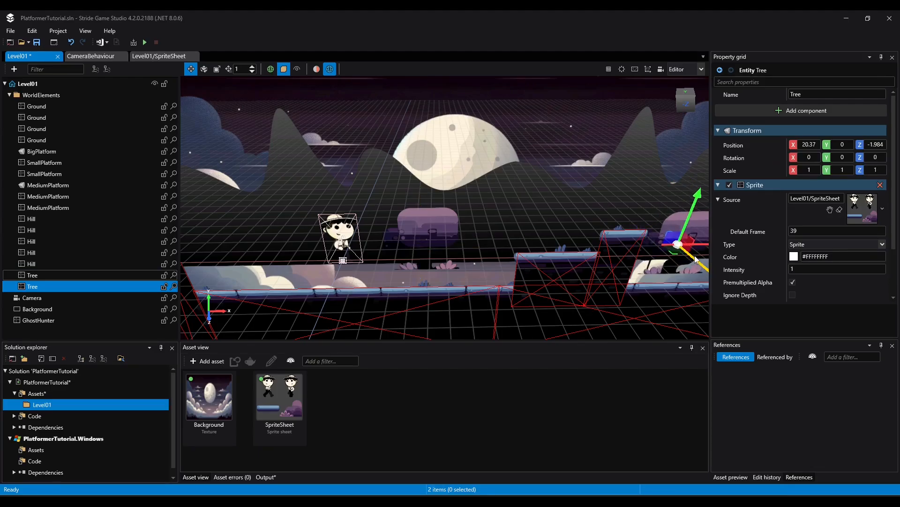
middle_click_drag(476, 275, 589, 243)
key("ctrl+d")
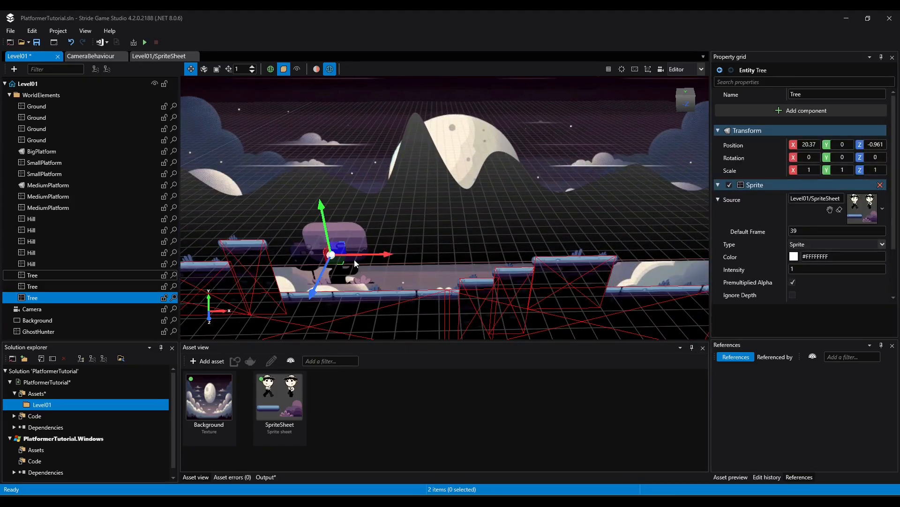
left_click_drag(355, 264, 562, 257)
left_click_drag(520, 276, 514, 246)
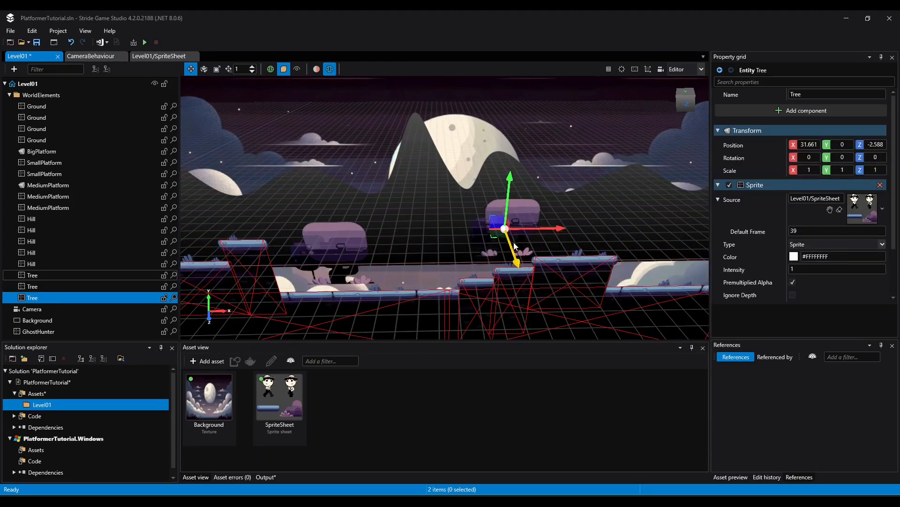
left_click_drag(510, 206, 511, 195)
Duplicate the raised tree and place the copy farther along the level at X about 57.7, Y about -0.5
key("ctrl+d")
left_click_drag(564, 225, 756, 228)
middle_click_drag(672, 193, 403, 190)
left_click_drag(436, 222, 613, 238)
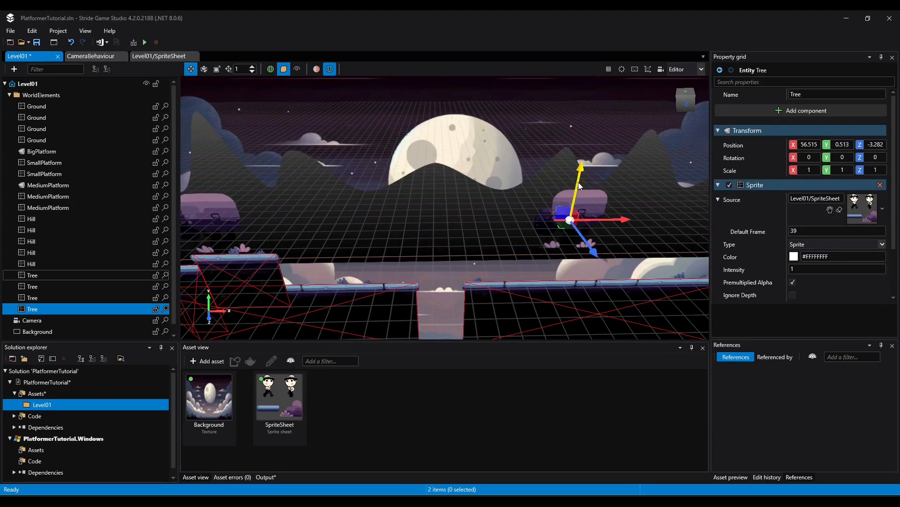
left_click_drag(579, 183, 577, 197)
left_click_drag(603, 234, 622, 235)
middle_click_drag(515, 243, 335, 245)
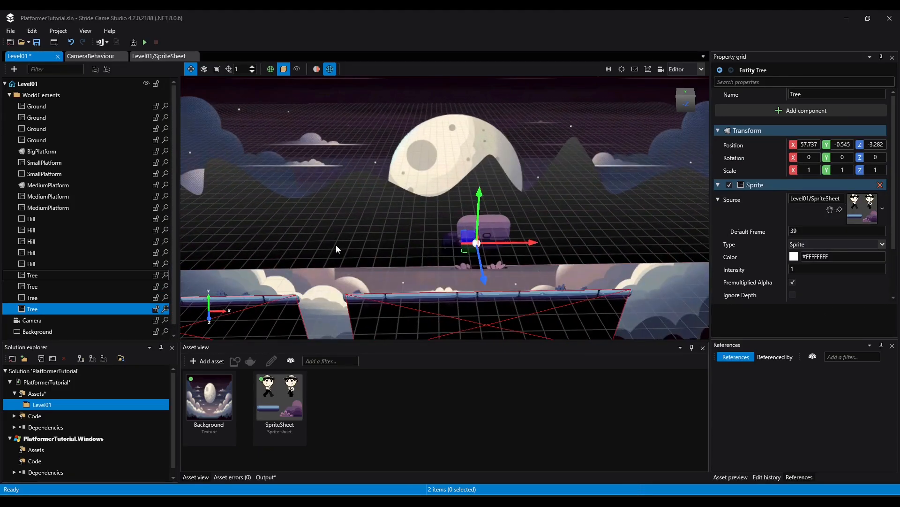
Duplicate the farthest tree, move the copy to X about 49.3, and set its default frame to 40
key("ctrl+d")
left_click_drag(490, 243, 371, 244)
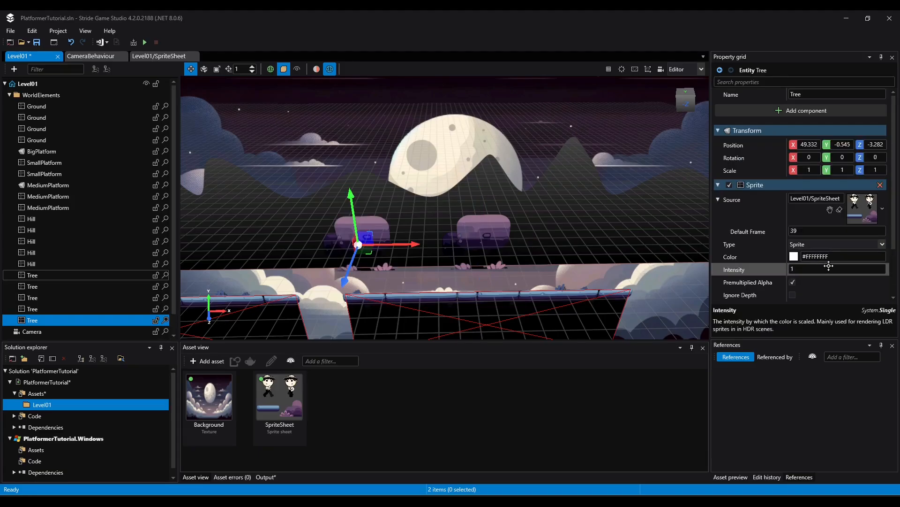
left_click(810, 233)
type("40")
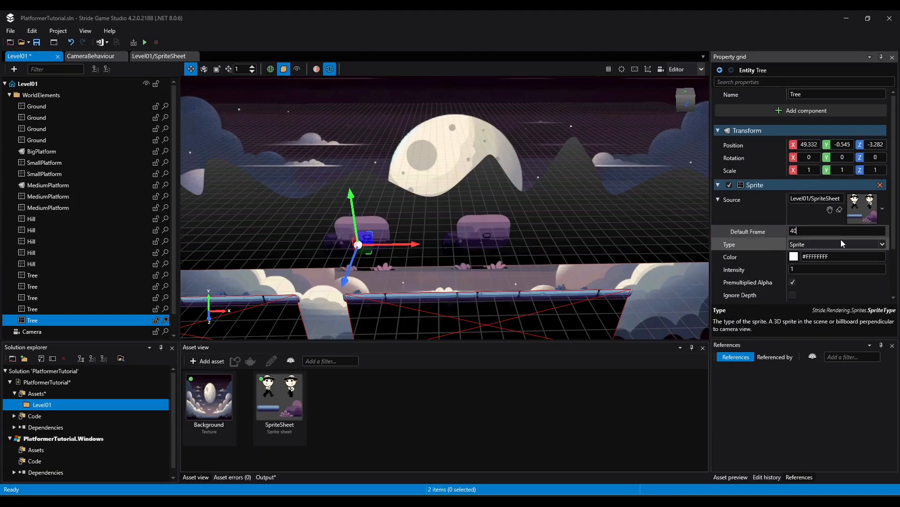
key("Return")
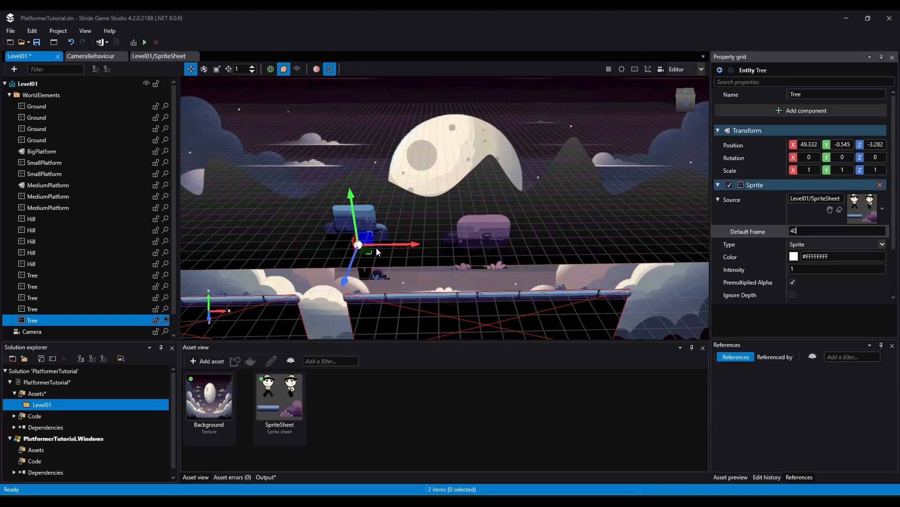
Duplicate the blue frame 40 tree, move the copy back toward the level's start, and lower it to Y about -1.5
left_click_drag(391, 245, 253, 246)
key("ctrl+d")
left_click_drag(211, 220, 212, 231)
middle_click_drag(212, 231, 503, 137)
Duplicate the lowered blue tree and place the copy at X about 23.6, Y about -0.8
key("ctrl+d")
left_click_drag(549, 168, 297, 171)
middle_click_drag(297, 171, 411, 249)
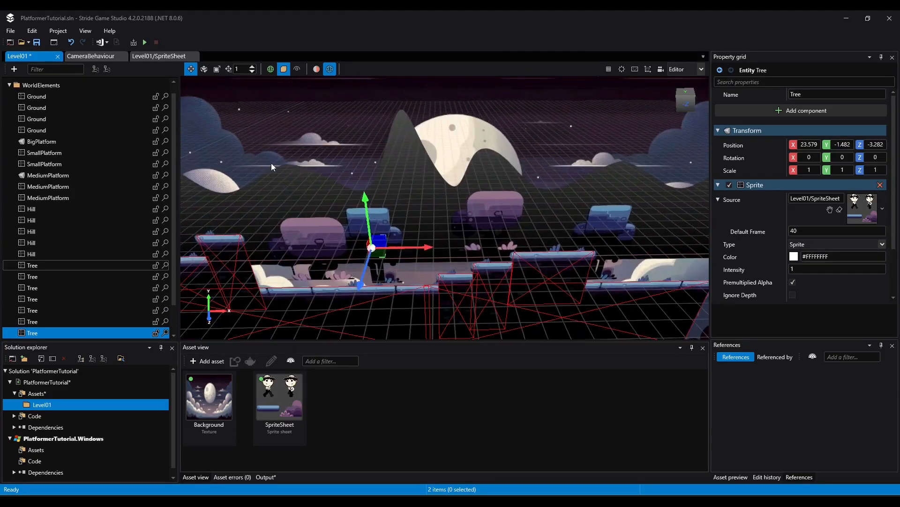
left_click_drag(374, 210, 374, 208)
left_click(335, 265)
middle_click_drag(334, 266, 498, 208)
left_click(539, 198)
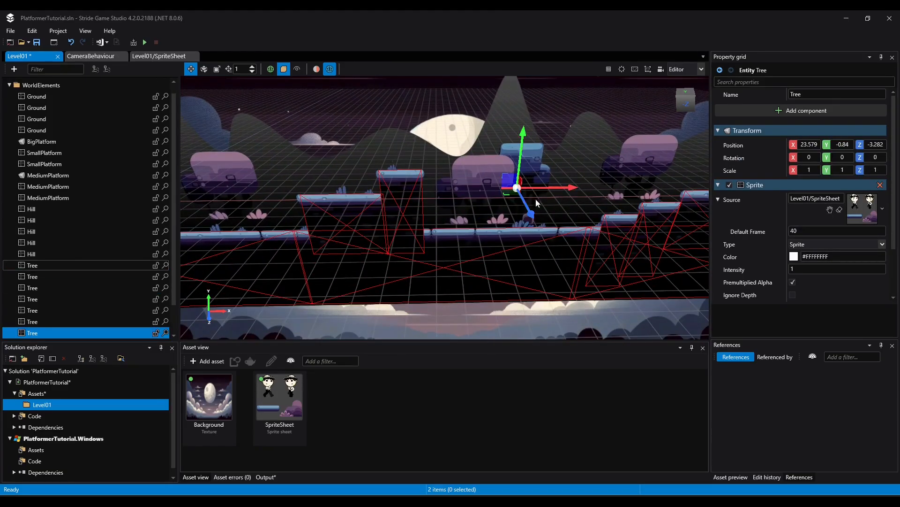
Duplicate the frame 40 tree and place the copy near the level's start at X about -6.7, Z about -2.7
key("ctrl+d")
left_click_drag(548, 191, 190, 195)
middle_click_drag(189, 194, 456, 176)
left_click_drag(462, 173, 370, 172)
right_click_drag(448, 199, 453, 198)
scroll(454, 198, "down", 5)
Playtest the level by running and jumping across the platforms to check the hills and trees behind them
middle_click_drag(453, 198, 373, 164)
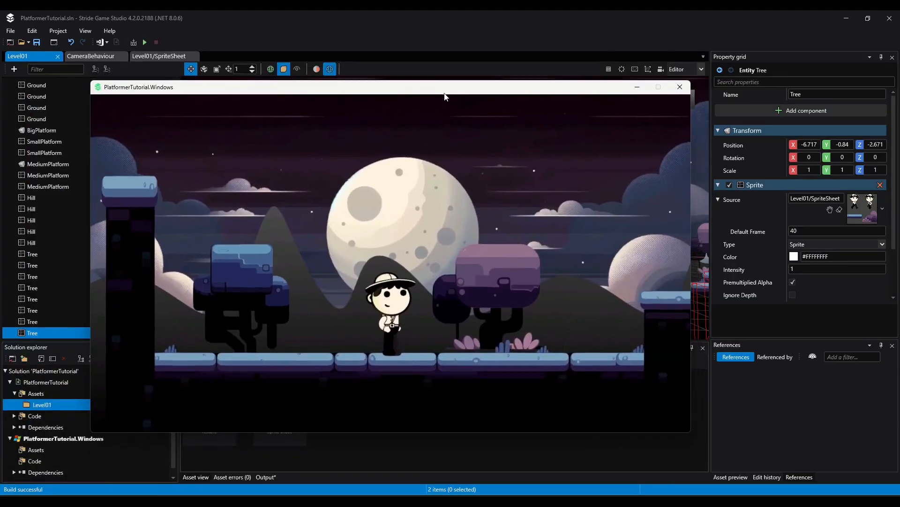
key("Right")
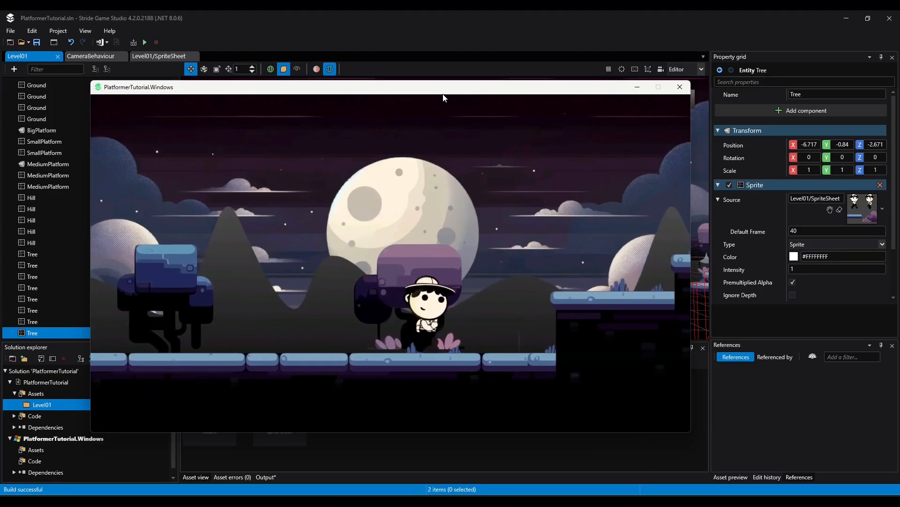
key("Left")
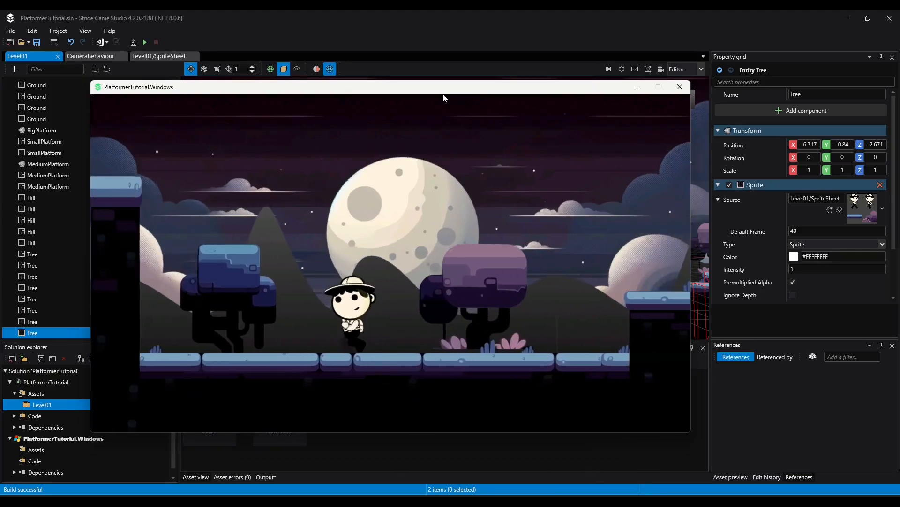
key("Right")
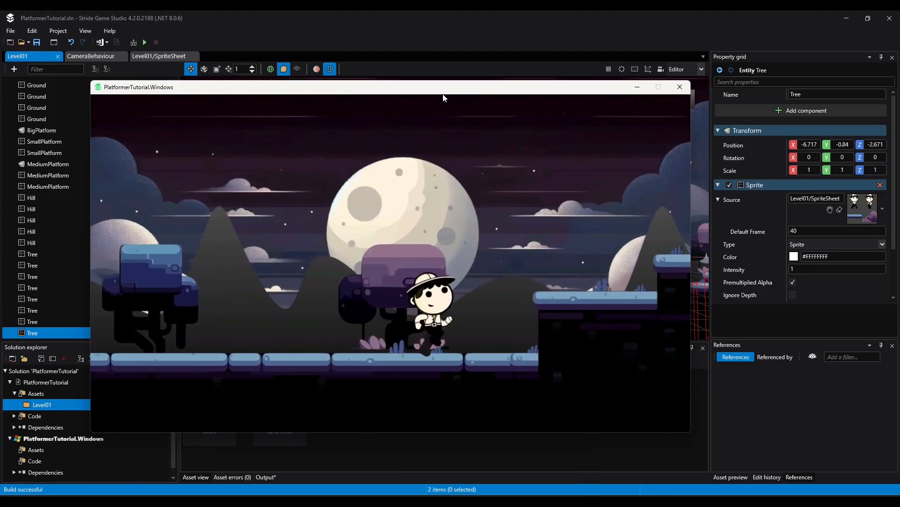
key("space")
key("space")
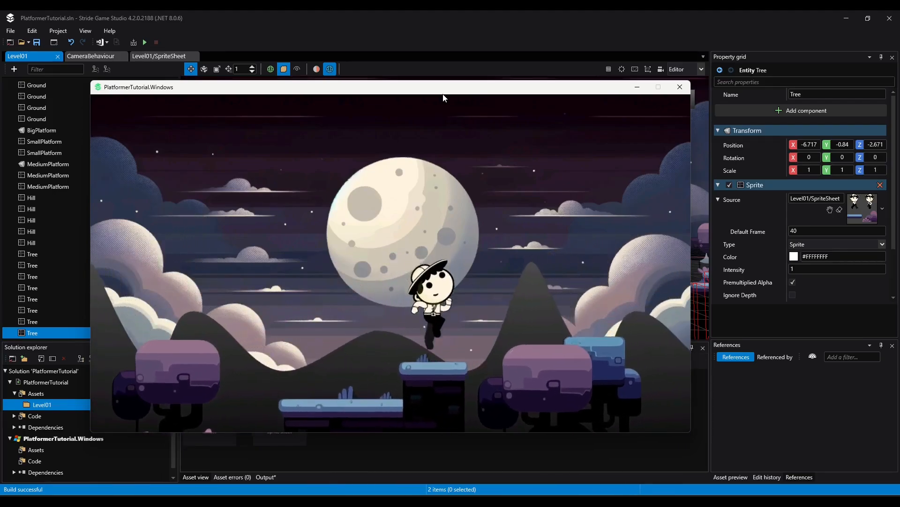
key("space")
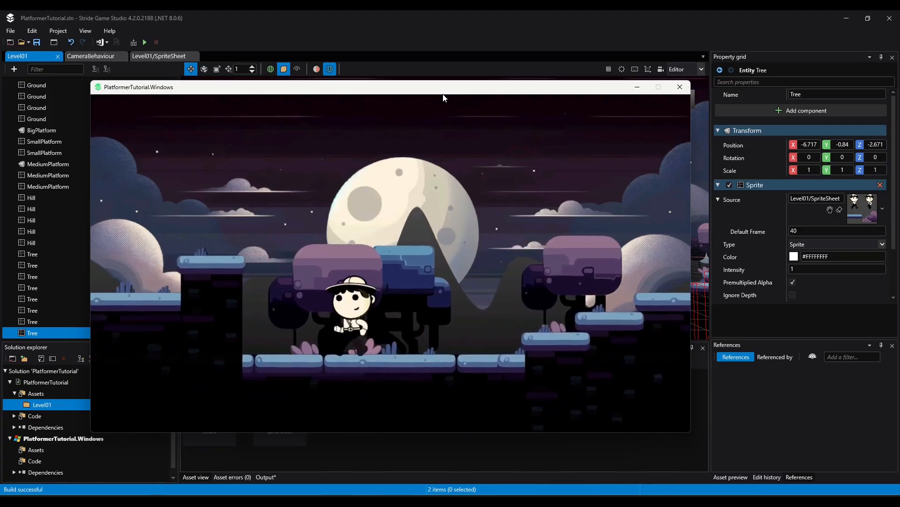
key("Right")
key("space")
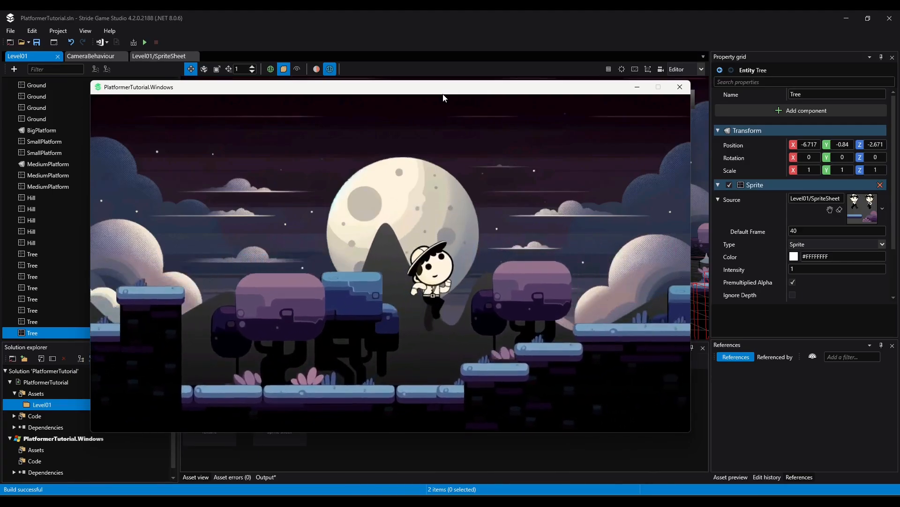
key("Left")
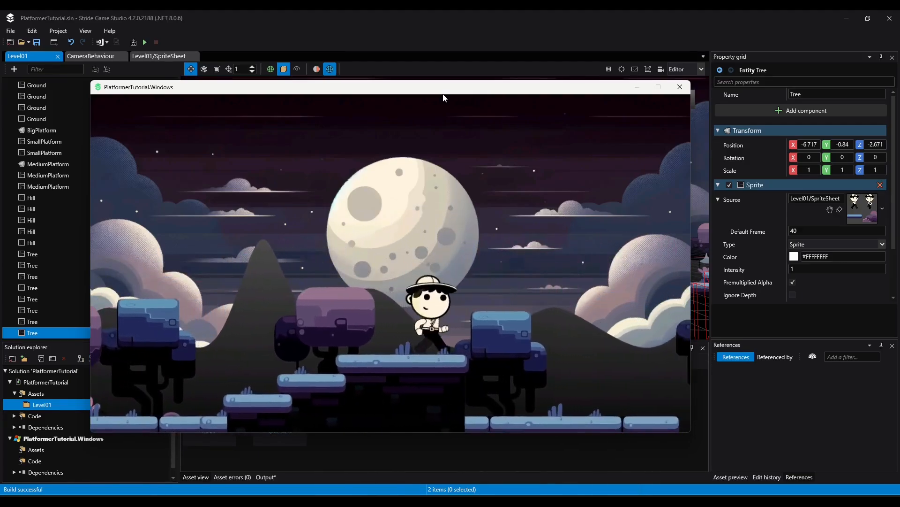
key("Right")
key("space")
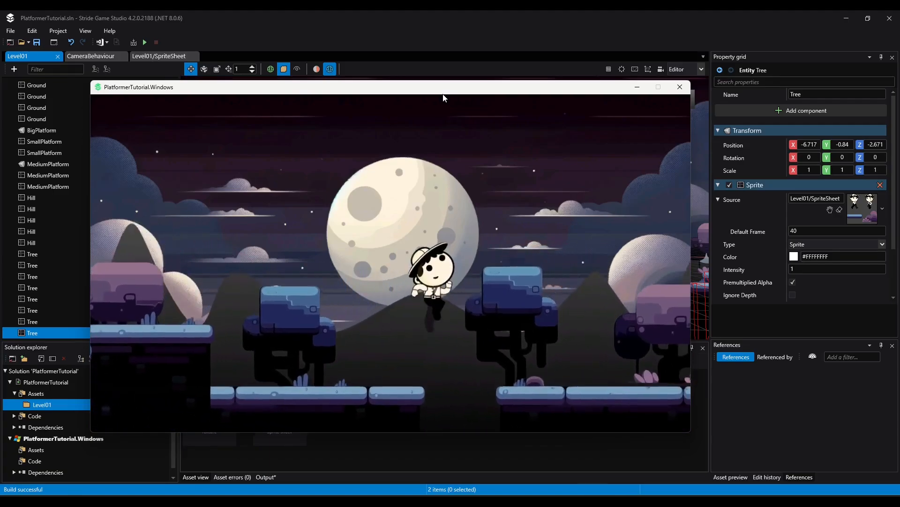
key("Left")
key("space")
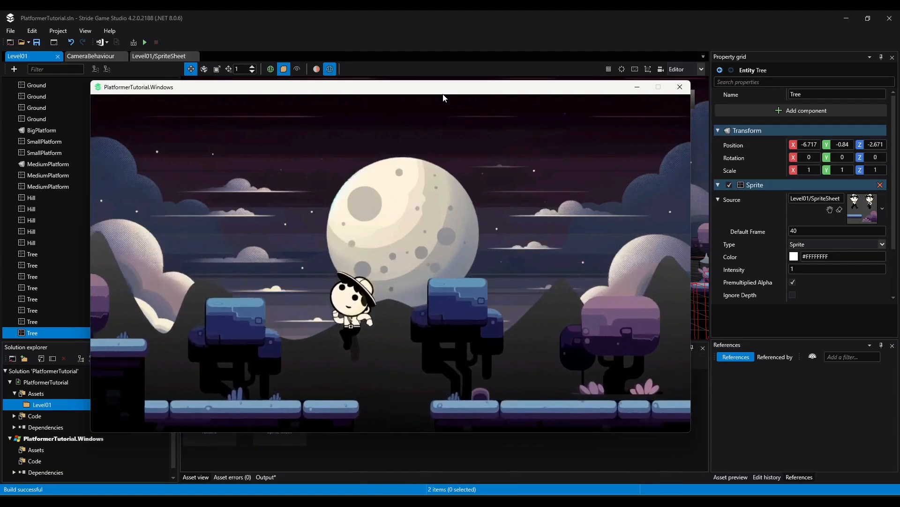
key("space")
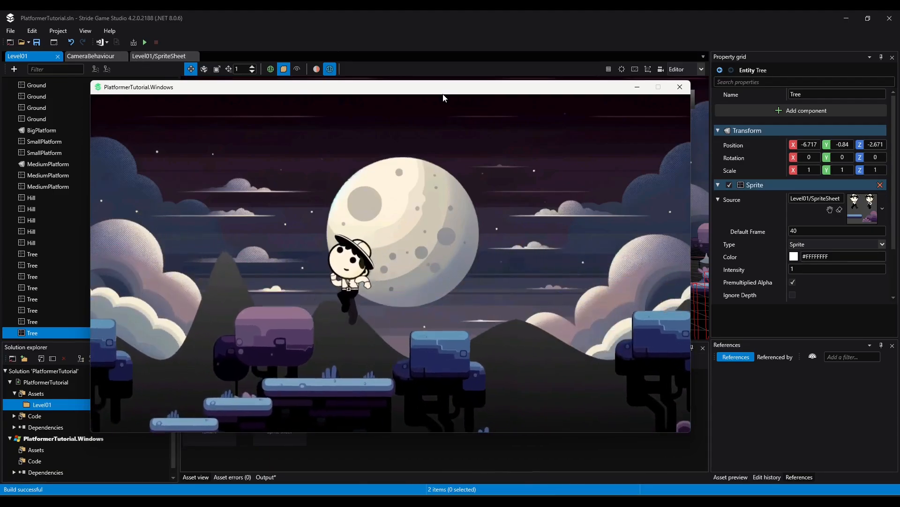
Add an empty entity inside WorldElements, shift it along X to about 3.3, and name it Bush
scroll(70, 234, "down", 1)
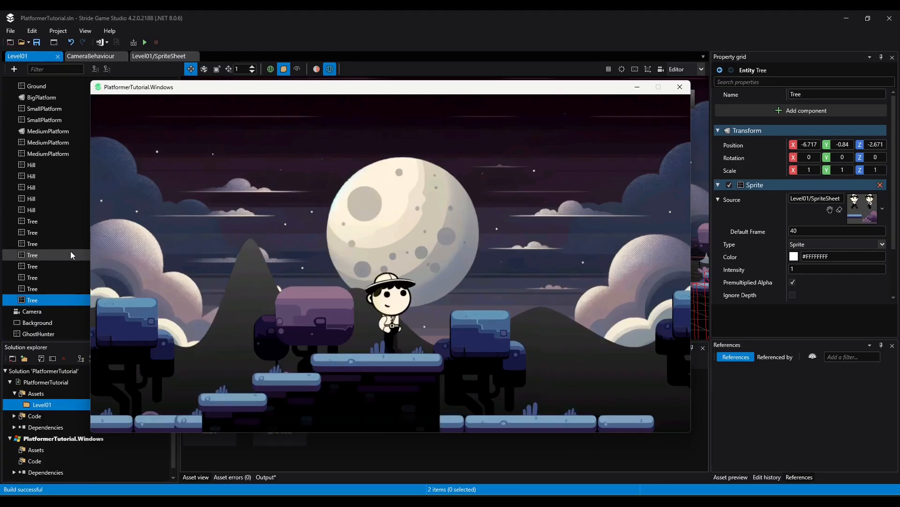
scroll(50, 239, "up", 3)
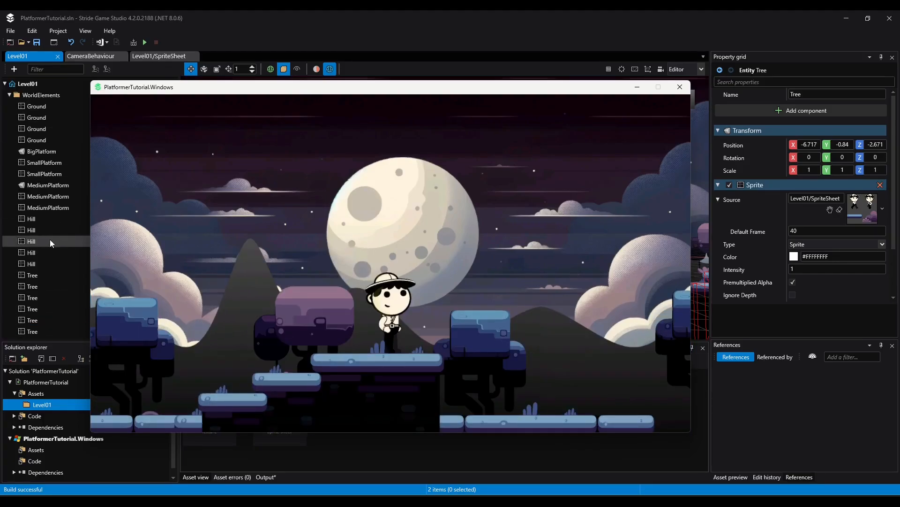
right_click(42, 94)
left_click(76, 120)
left_click_drag(412, 257, 437, 257)
scroll(60, 285, "down", 3)
double_click(34, 301)
type("Bush")
key("Return")
Add a Sprite component to the Bush entity and assign the Level01 SpriteSheet as its source
left_click(806, 110)
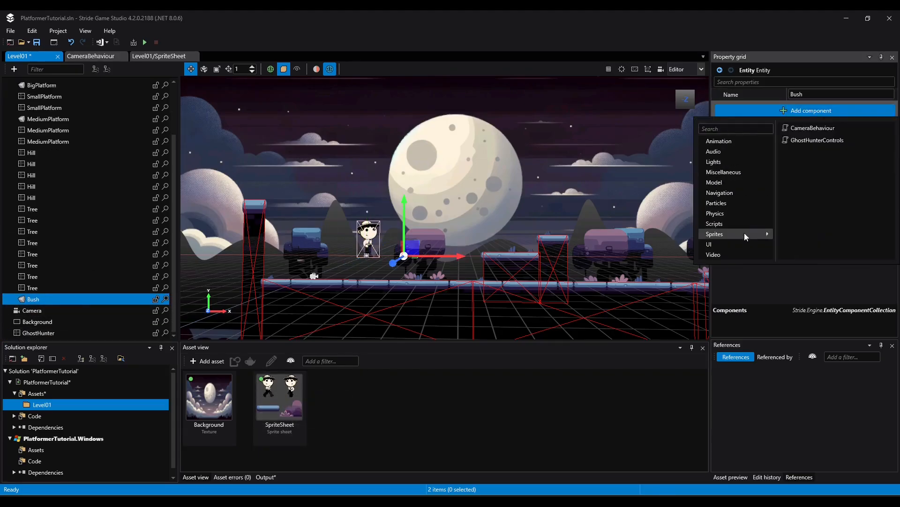
left_click(745, 233)
left_click(799, 129)
left_click_drag(280, 398, 825, 201)
Examine the bush sprites in the Level01 SpriteSheet to find their frame numbers
double_click(279, 399)
left_click(27, 229)
left_click(26, 219)
left_click(26, 208)
left_click(27, 200)
left_click(27, 235)
left_click(26, 207)
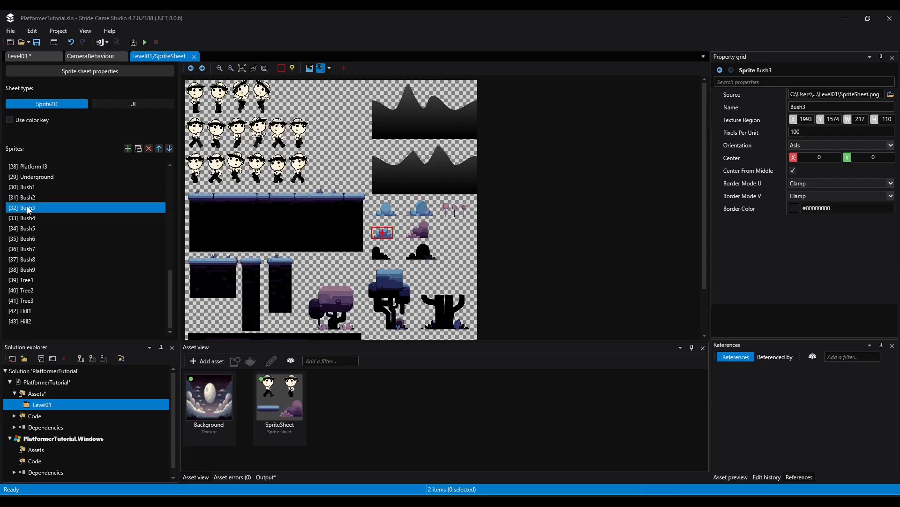
left_click(25, 188)
left_click(19, 248)
left_click(29, 237)
left_click(21, 218)
left_click(27, 197)
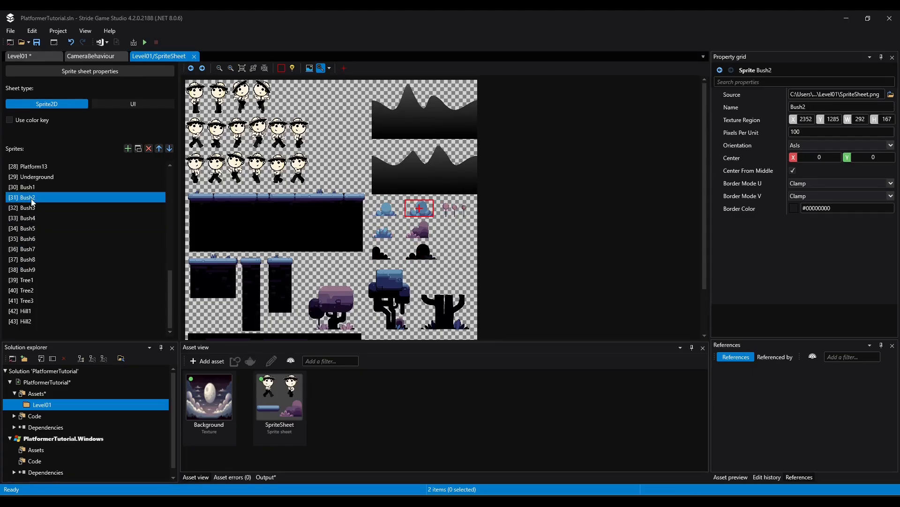
Set the Bush's default frame to 31 in Level01 and lower it onto the ground at Y about -1.4, Z about -0.5
left_click(28, 56)
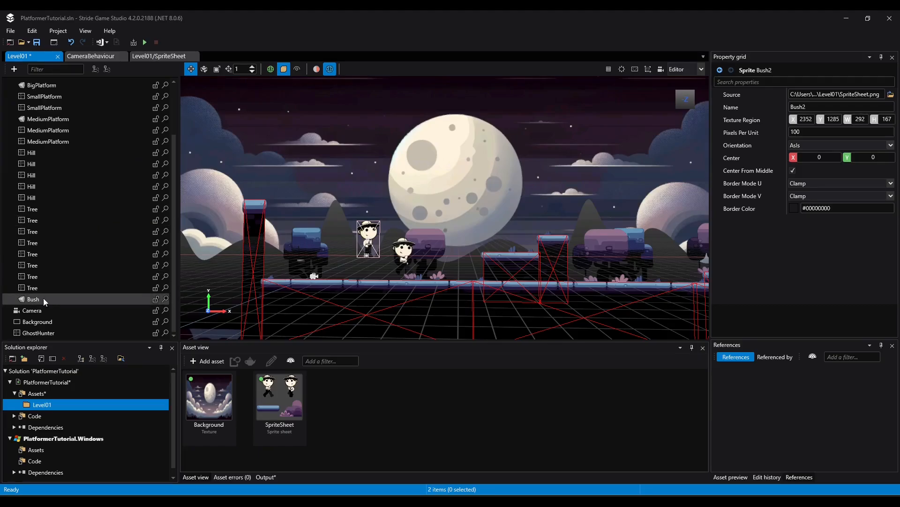
scroll(411, 277, "up", 8)
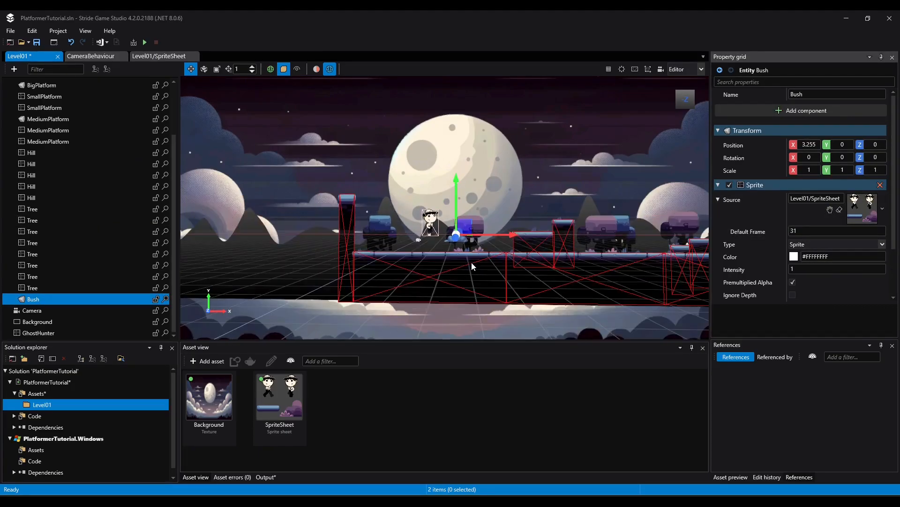
left_click_drag(458, 166, 456, 221)
left_click_drag(458, 257, 457, 252)
left_click_drag(455, 213, 455, 219)
middle_click_drag(555, 261, 488, 284)
Duplicate the bush and place the copy along the ground at X about 10
key("ctrl+d")
left_click_drag(428, 280, 723, 283)
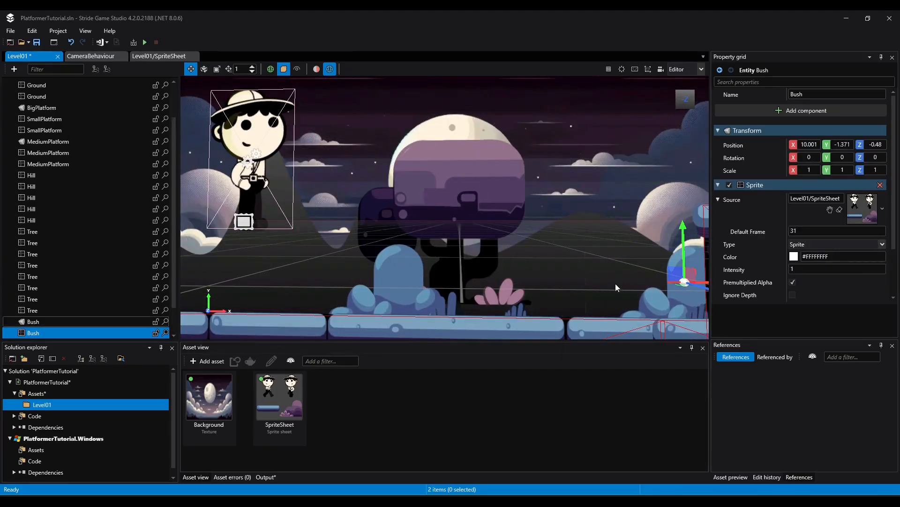
middle_click_drag(623, 294, 617, 284)
Duplicate the second bush and move the copy along X to the ground just past the first raised platforms
key("ctrl+d")
left_click_drag(448, 280, 865, 267)
middle_click_drag(694, 296, 469, 277)
left_click_drag(387, 252, 688, 253)
Duplicate the bush again, move the copy farther along toward the stepped platforms, and undo the stray last change
key("ctrl+d")
middle_click_drag(675, 255, 469, 256)
middle_click_drag(630, 266, 750, 267)
left_click_drag(437, 256, 403, 293)
key("ctrl+z")
Duplicate the bush and place the copy on the ground past the stepped platforms, before the gap
key("ctrl+d")
left_click_drag(449, 242, 560, 182)
scroll(565, 267, "up", 3)
scroll(565, 269, "down", 8)
left_click_drag(506, 201, 719, 199)
middle_click_drag(706, 204, 448, 210)
Duplicate the bush before the gap, place the copy beyond it at X about 52.5, Y about -1.6, and set its default frame to 34
key("ctrl+d")
left_click_drag(428, 212, 601, 232)
left_click(812, 231)
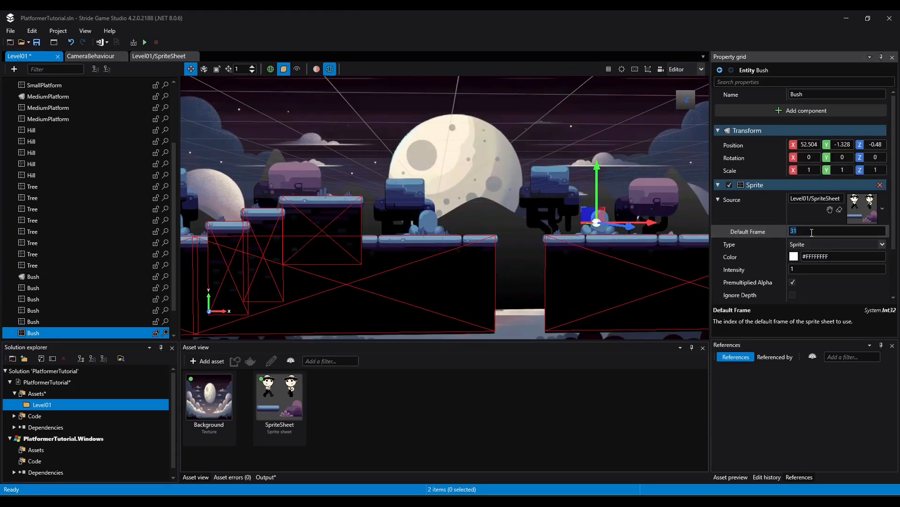
left_click_drag(597, 189, 597, 194)
left_click(811, 230)
type("4")
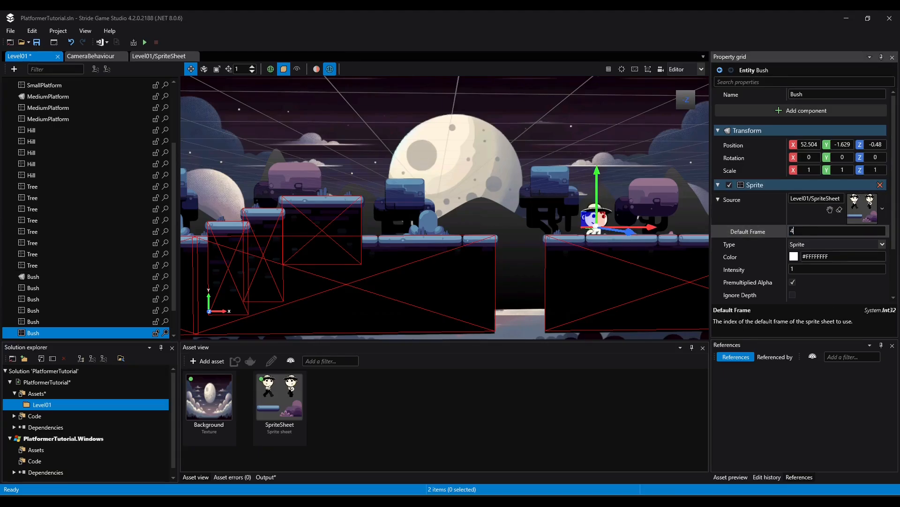
type("34")
key("Return")
Duplicate the frame 31 bush before the gap, set the copy's default frame to 35, and place it at X about 65.8
left_click(427, 229)
key("ctrl+d")
left_click_drag(450, 222, 704, 222)
middle_click_drag(704, 222, 476, 240)
left_click(812, 231)
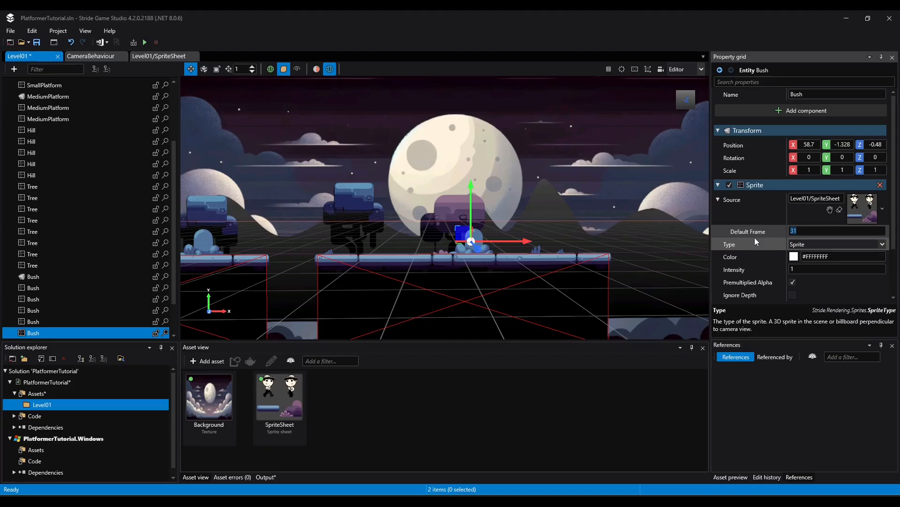
type("35")
key("Return")
left_click_drag(507, 241, 614, 241)
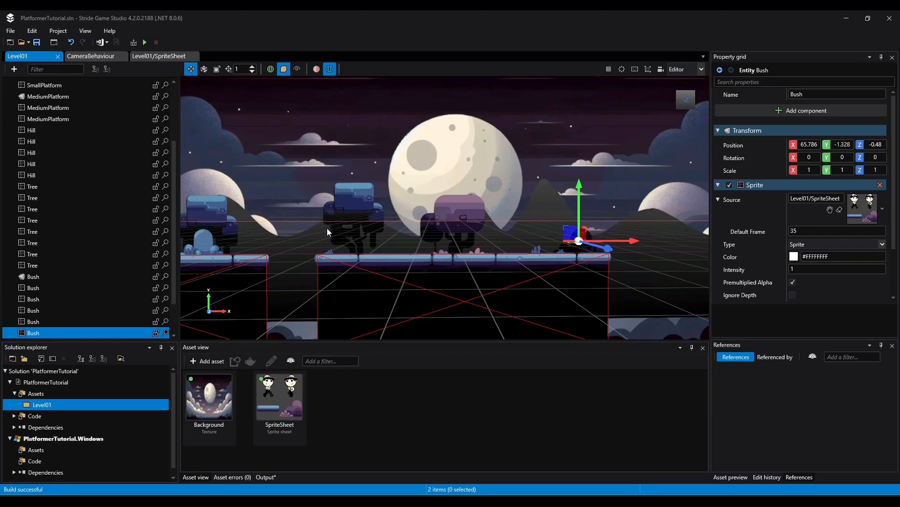
Playtest the level from start to end and back, running and jumping past the new bushes to check the scenery
left_click_drag(553, 161, 460, 82)
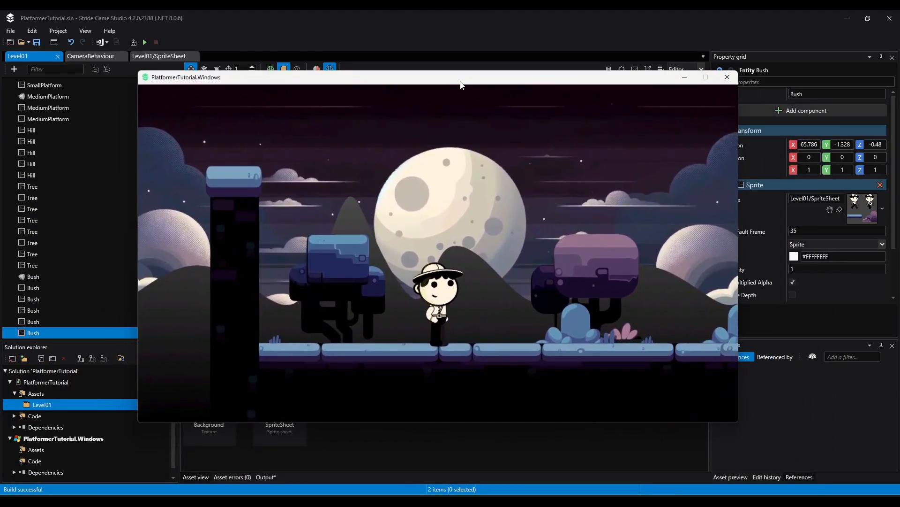
key("Right")
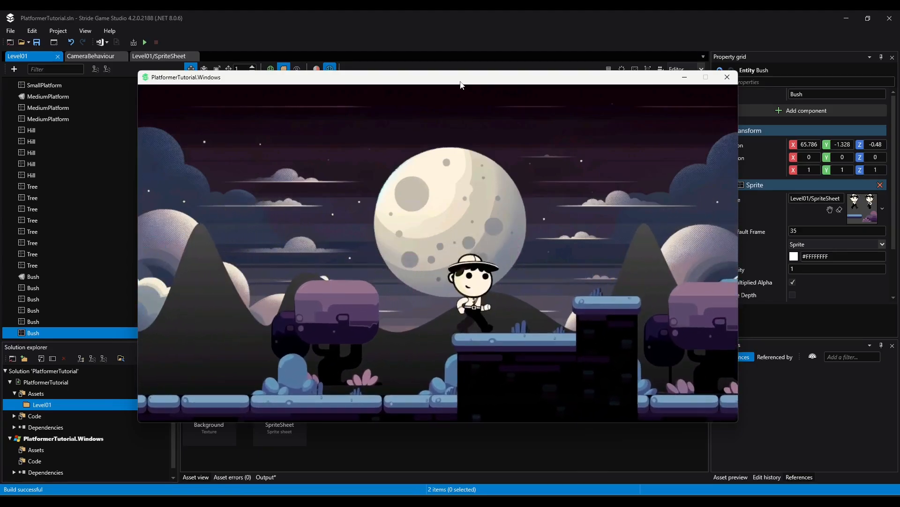
key("space")
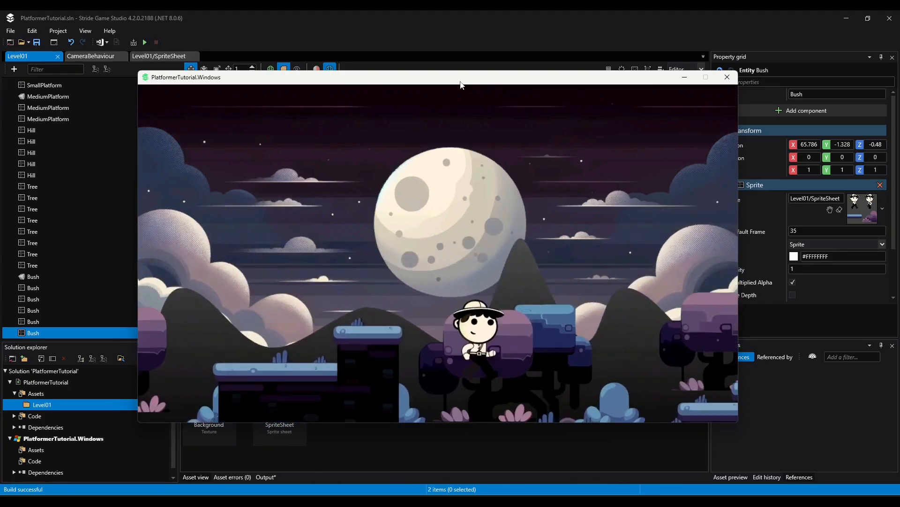
key("space")
key("space")
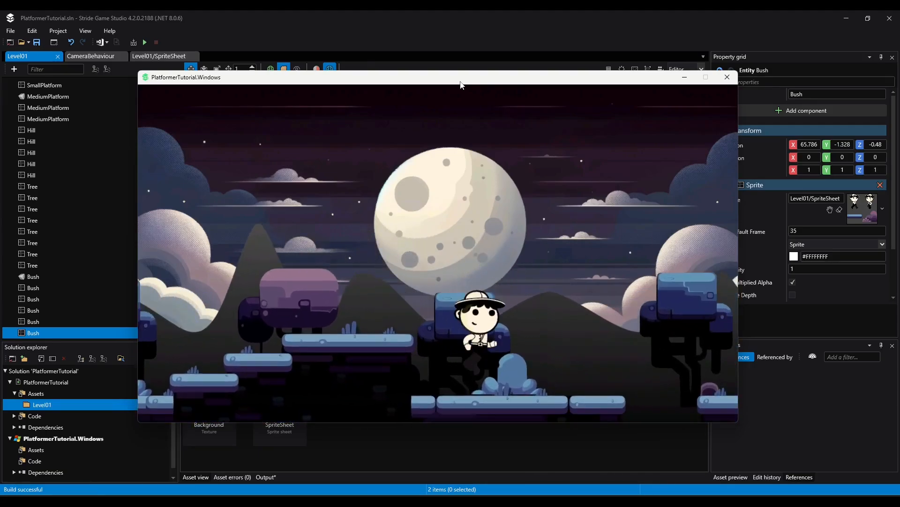
key("Left")
key("space")
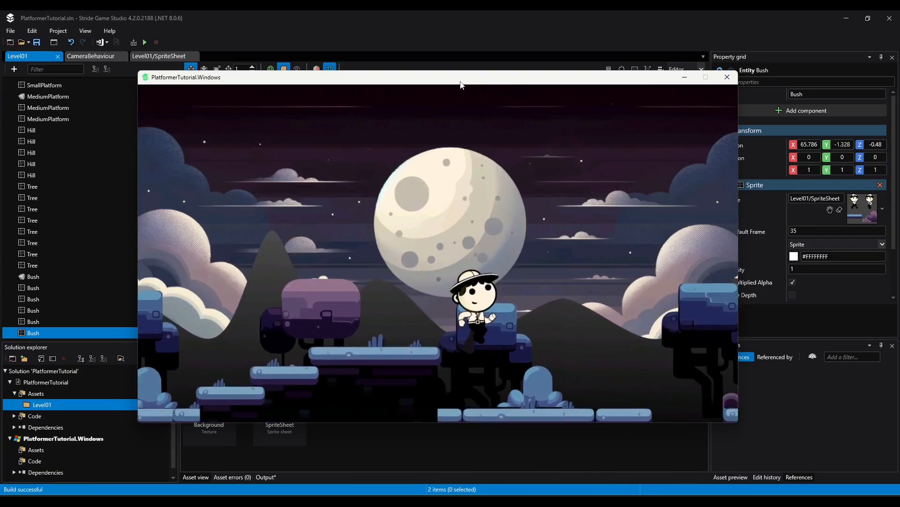
key("space")
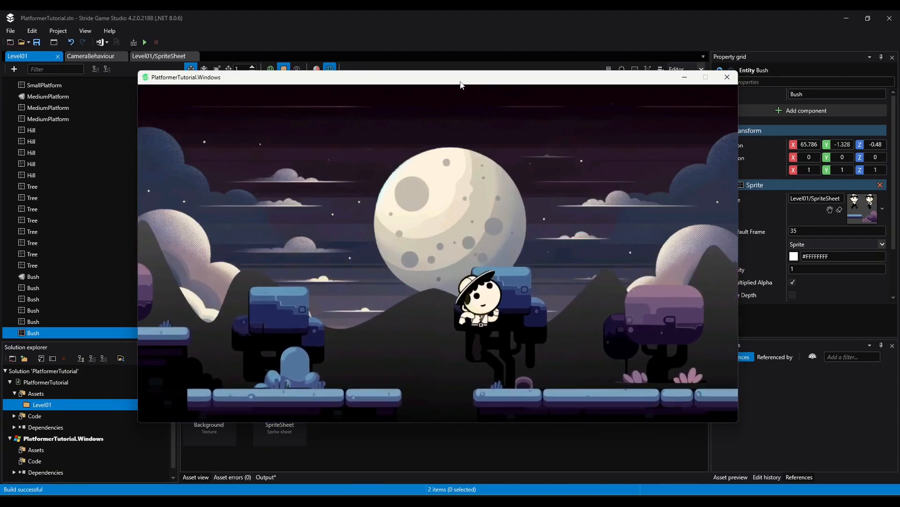
key("space")
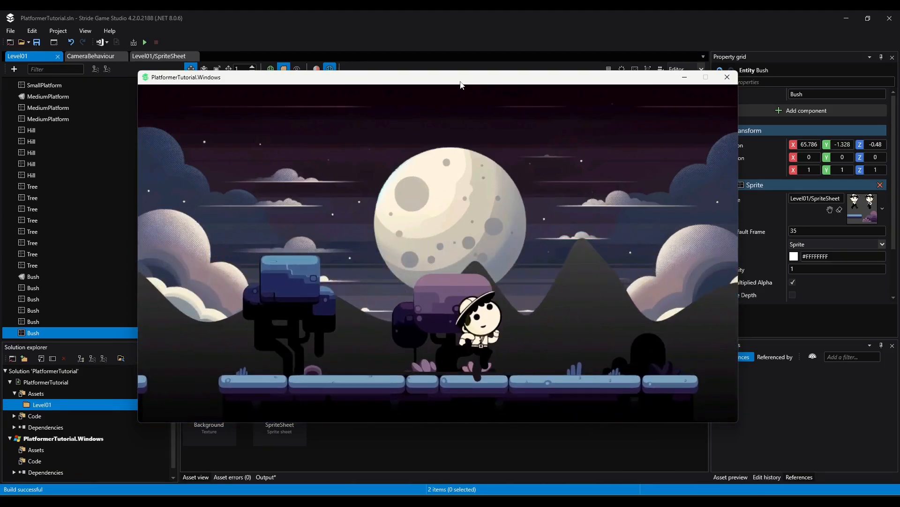
key("Right")
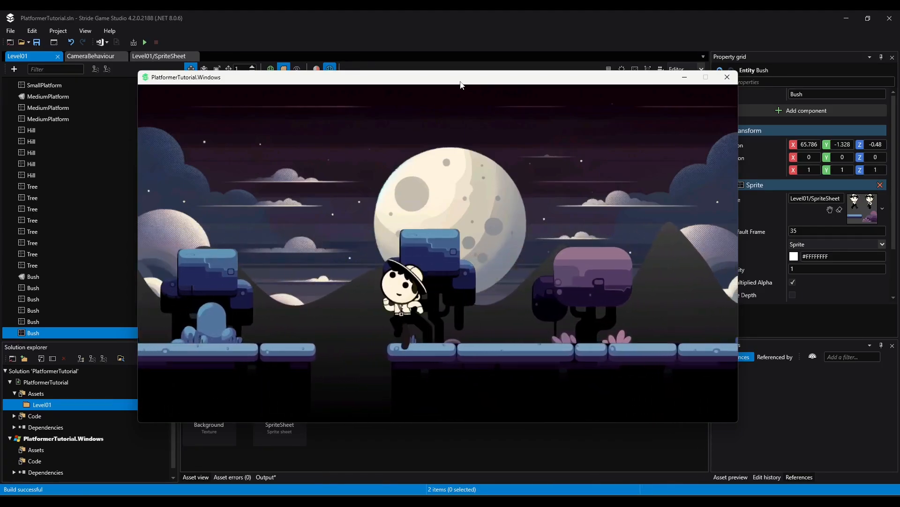
key("space")
key("space")
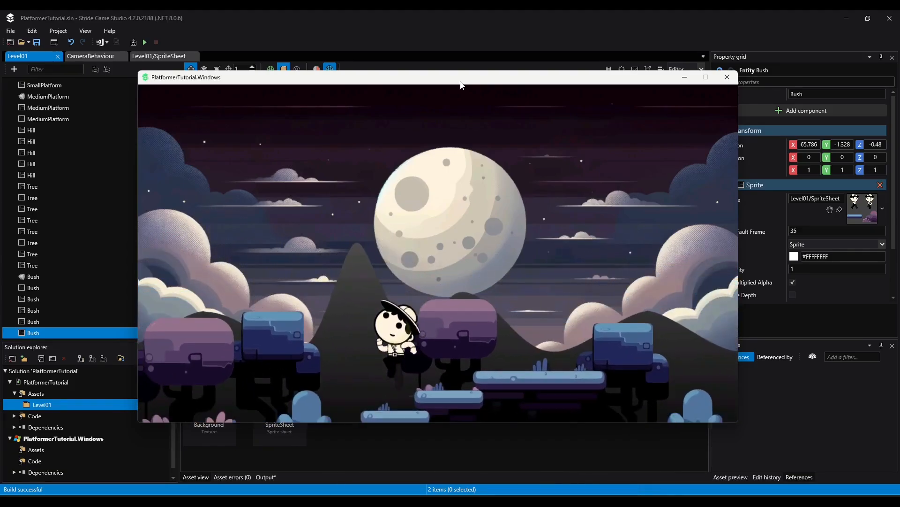
key("Right")
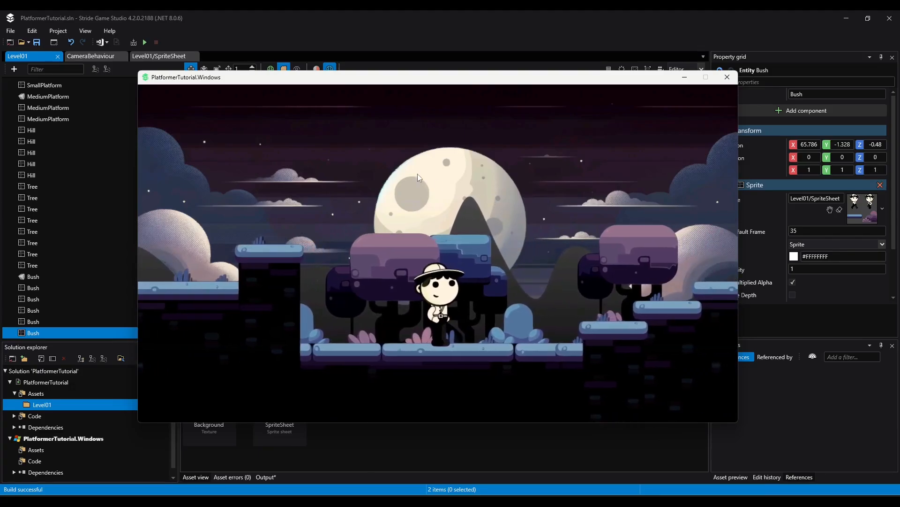
key("Right")
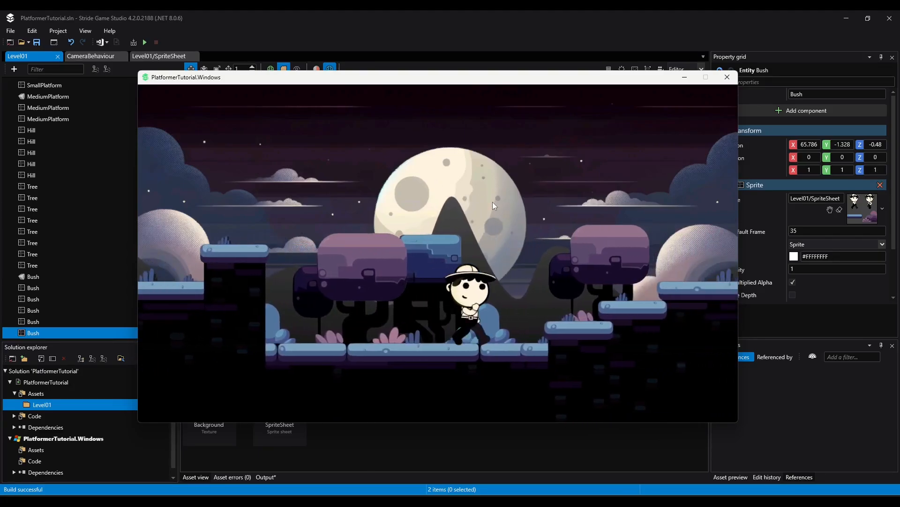
key("space")
key("space")
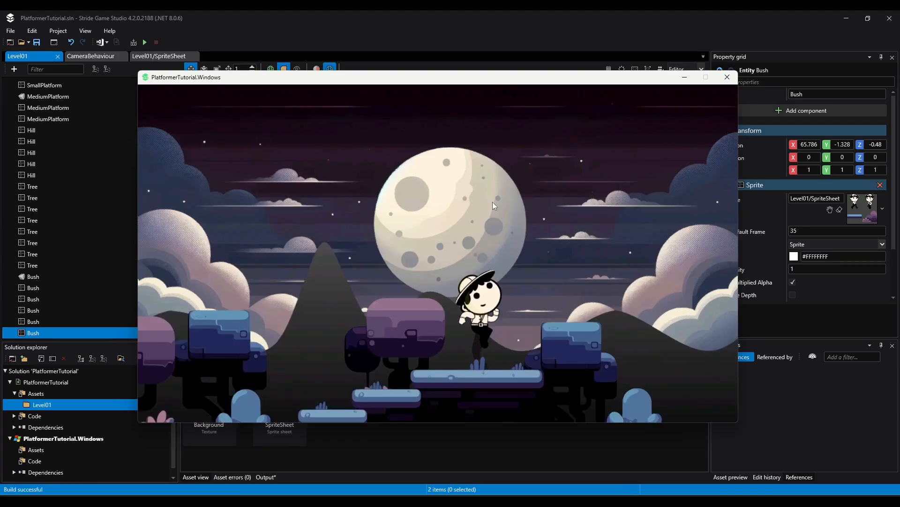
key("space")
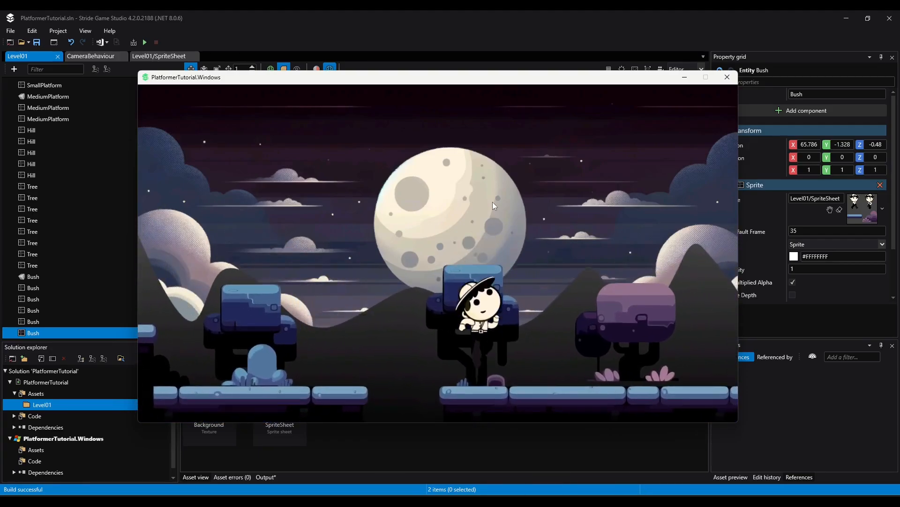
key("Left")
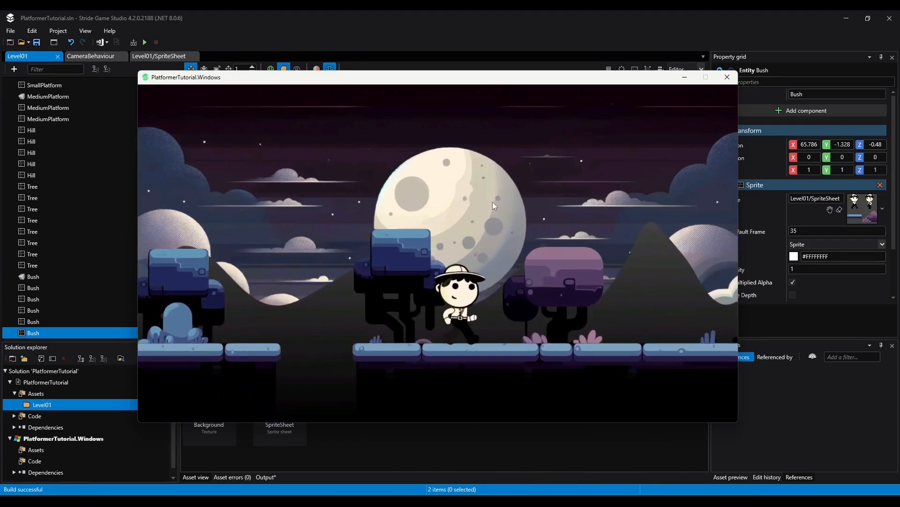
key("space")
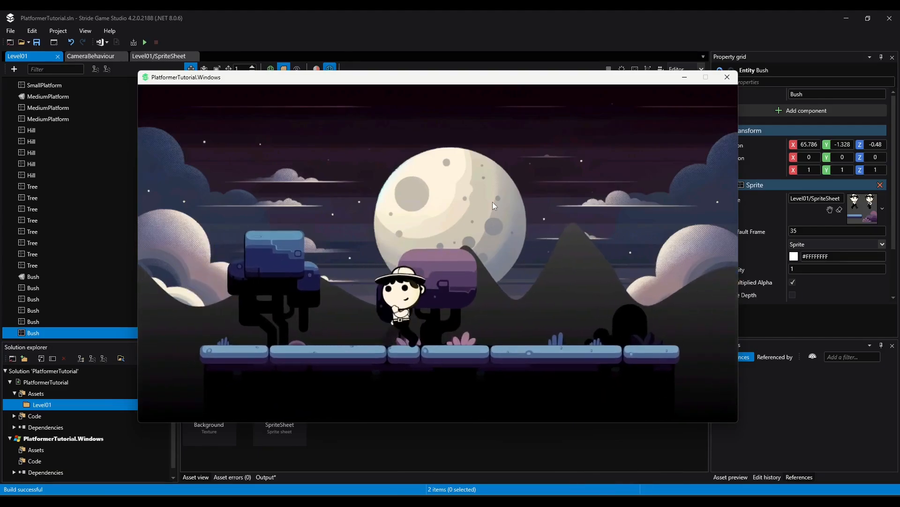
key("space")
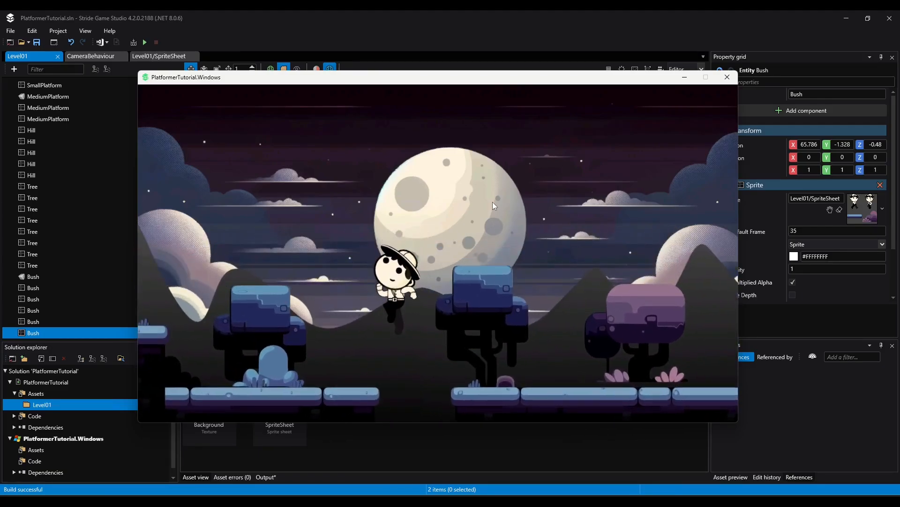